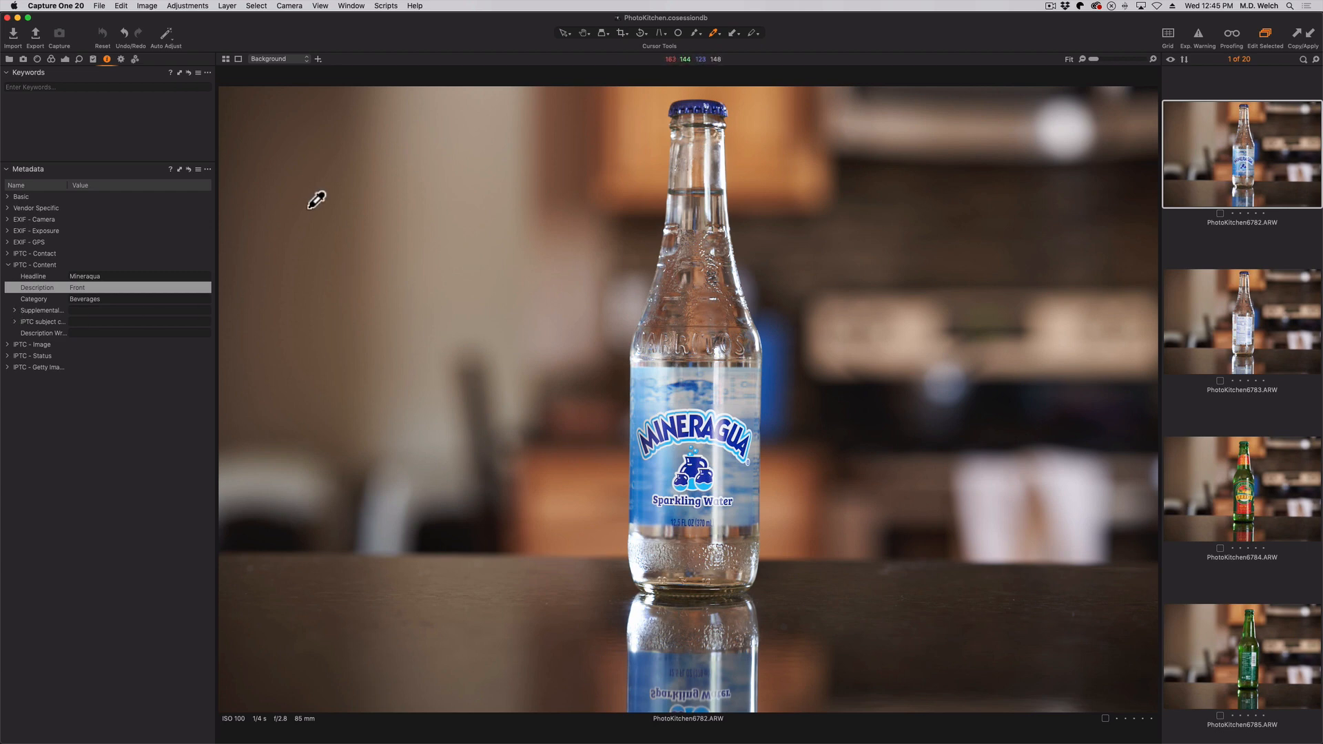
Show the session library and browse the Capture Folder photos from PhotoKitchen6782.ARW through PhotoKitchen6797.ARW
click(9, 60)
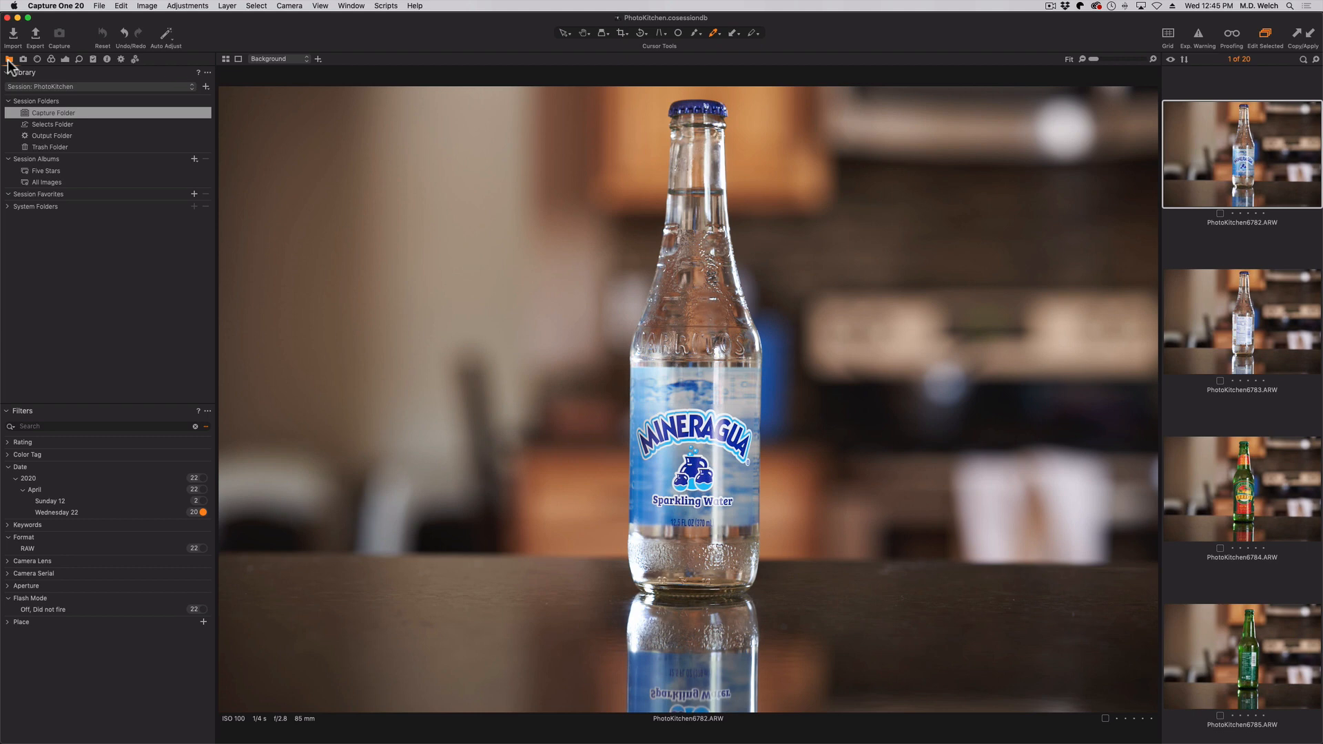
click(1239, 167)
key(Down)
key(Down)
key(Down)
key(Down)
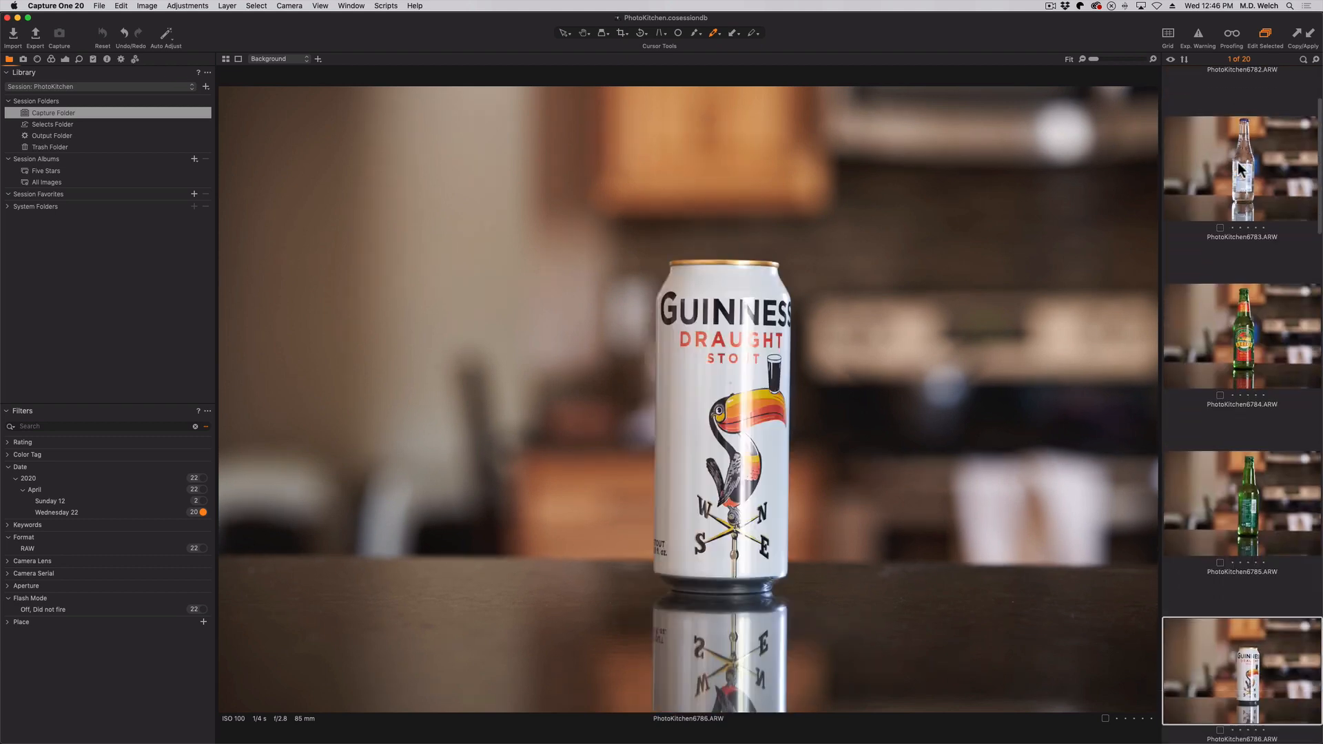
key(Down)
key(Down)
key(Down)
key(Down)
key(Down)
key(Down)
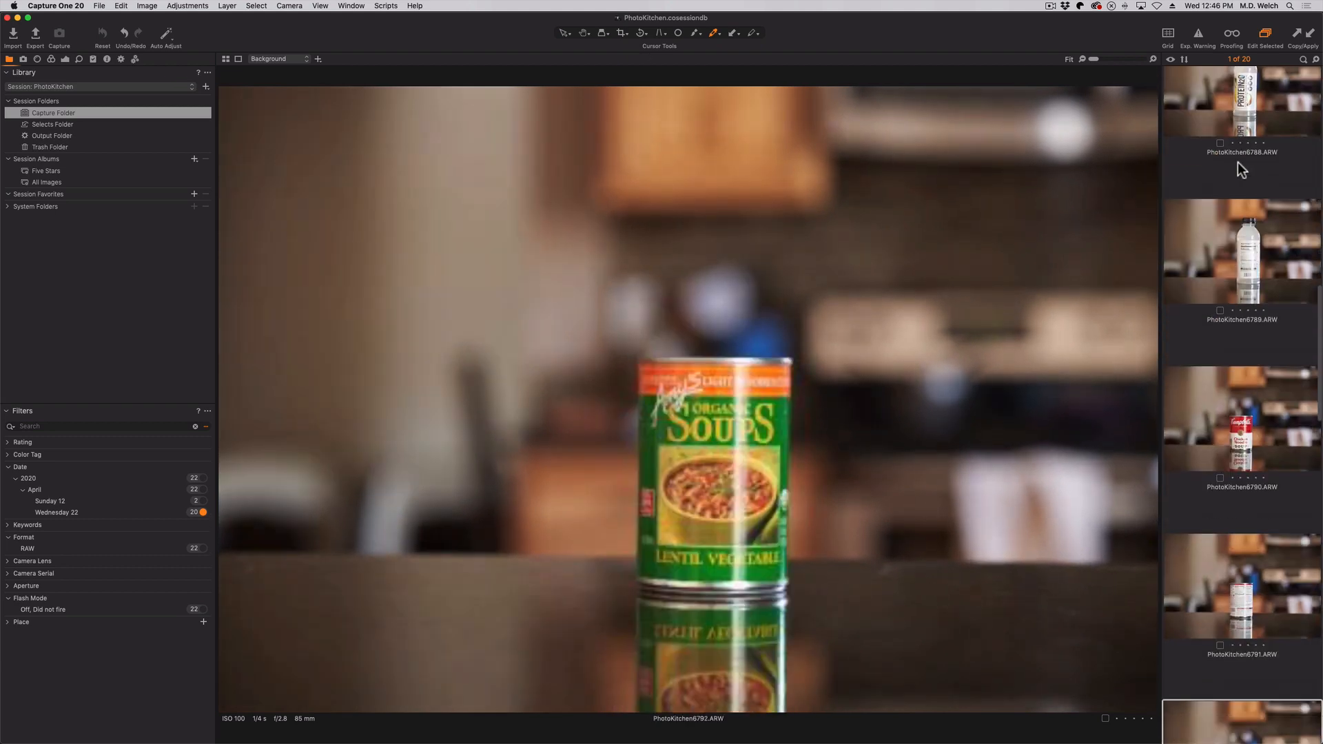
key(Down)
key(Down)
key(Down)
key(Down)
key(Down)
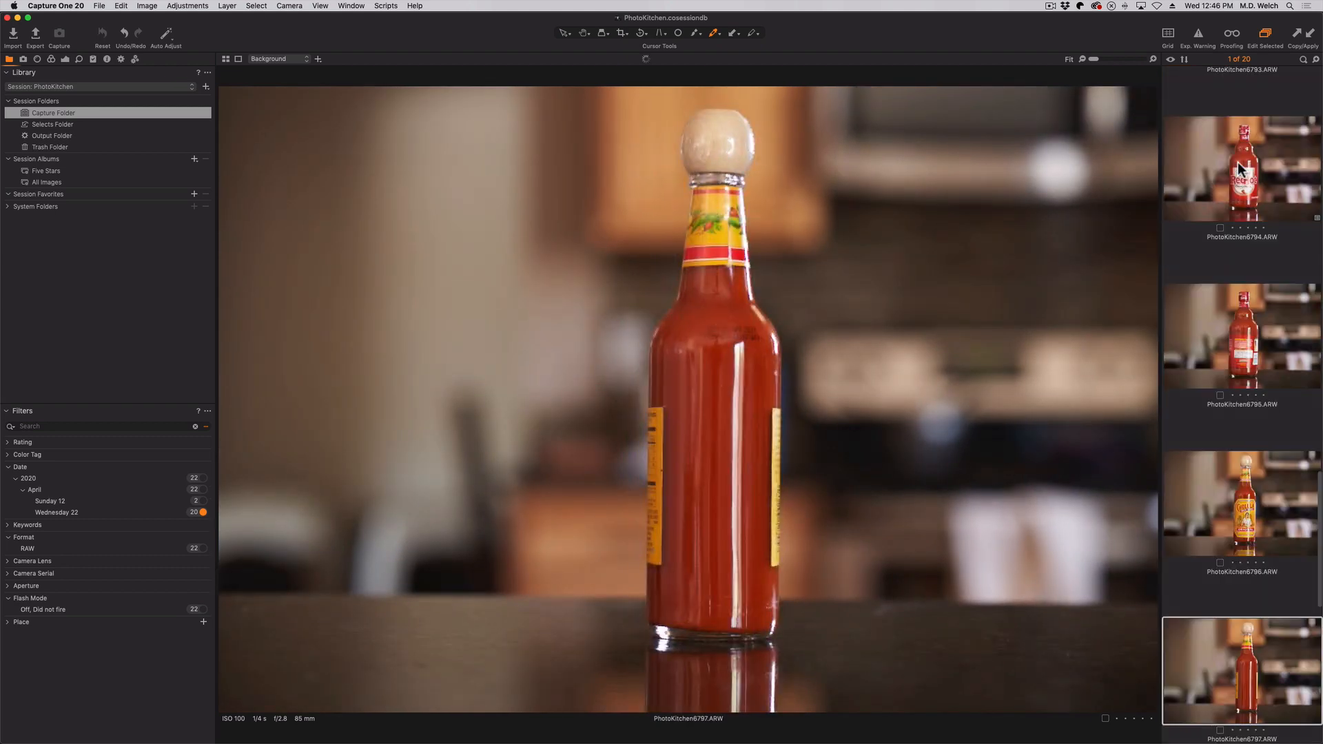
Browse back through the product photos to the first one, PhotoKitchen6782.ARW
key(Up)
key(Up)
key(Up)
key(Up)
key(Up)
key(Up)
key(Up)
key(Up)
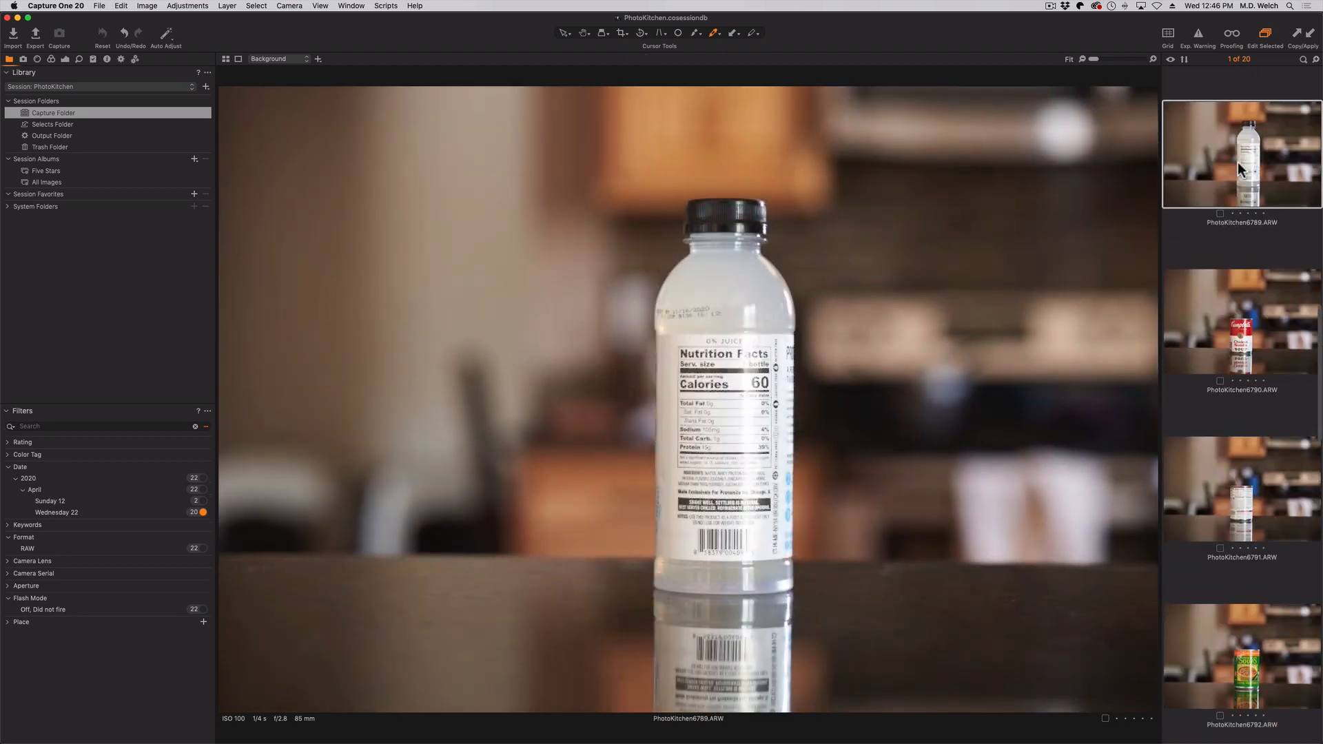
key(Up)
key(Up)
key(Up)
key(Up)
key(Up)
key(Up)
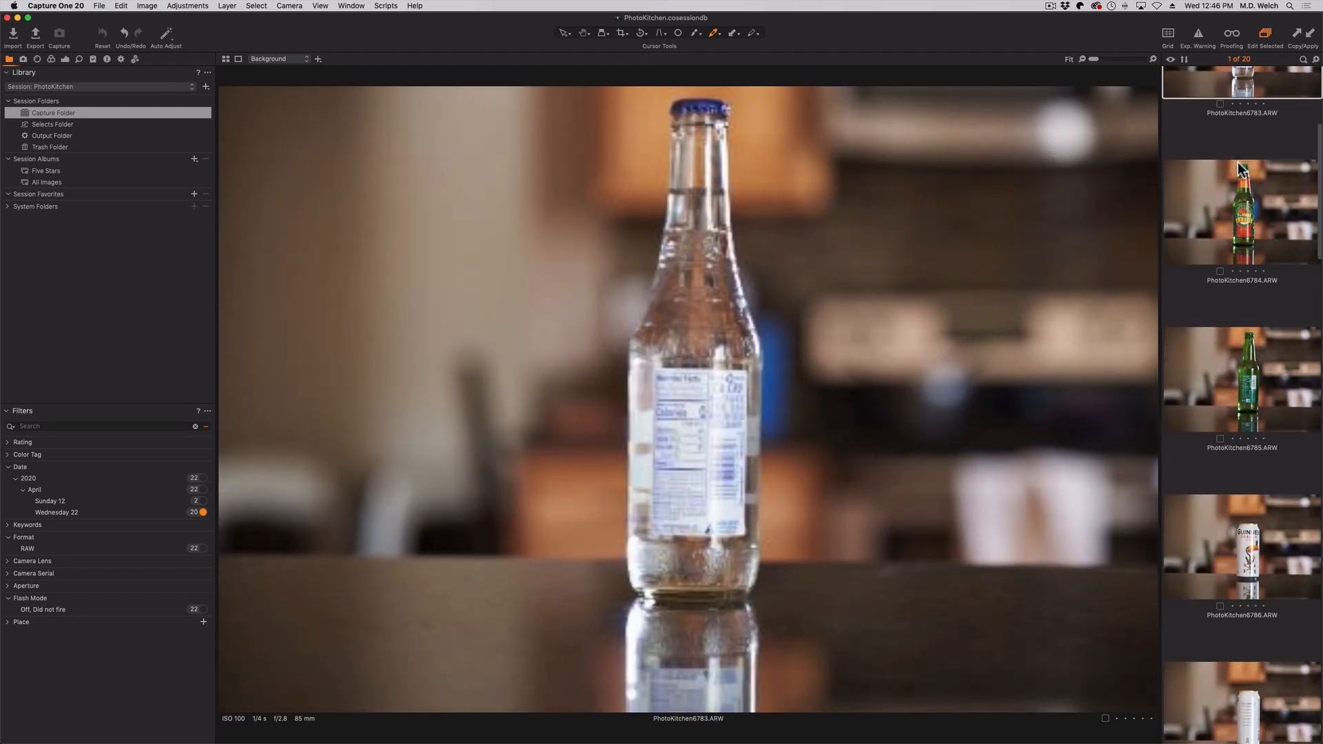
key(Up)
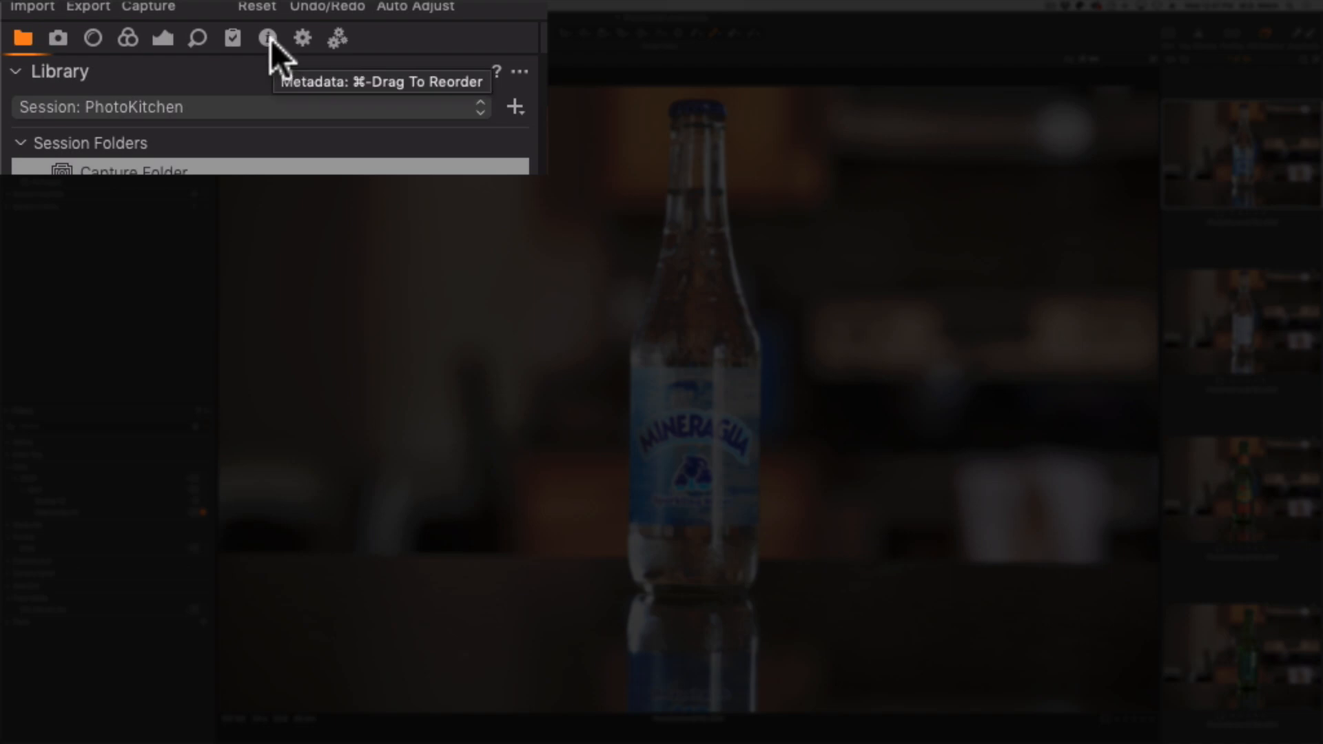
Display the first bottle photo's metadata and check the supplemental categories under IPTC - Content
click(107, 58)
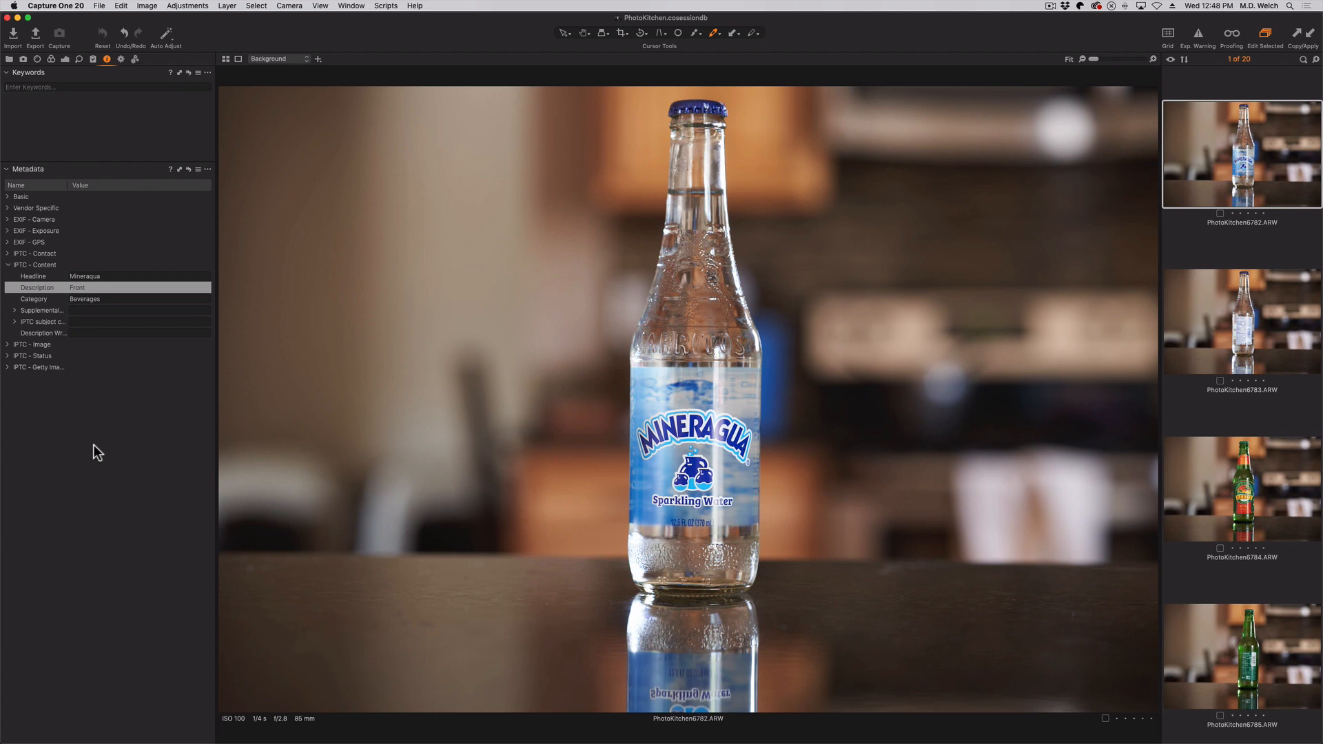
click(15, 310)
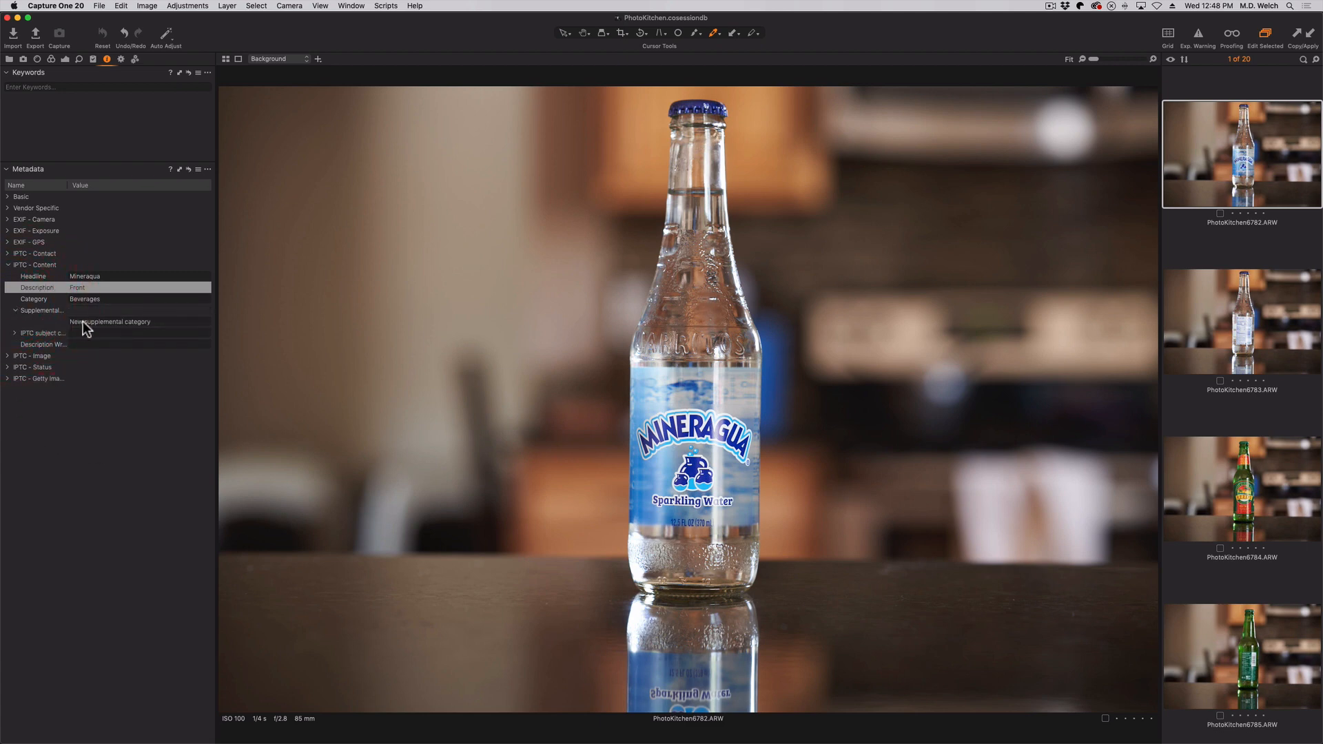
click(14, 310)
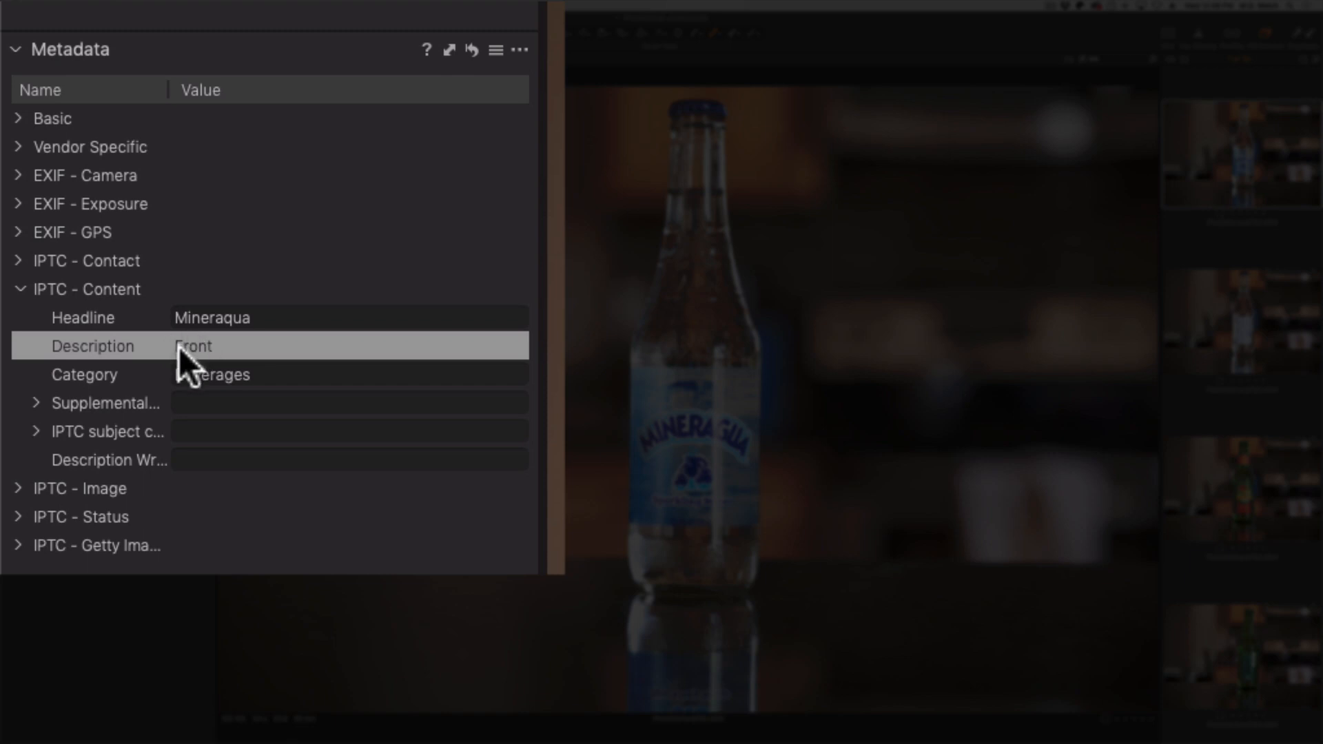
Examine the headline, description and category of the back-of-bottle photo PhotoKitchen6783.ARW
click(1202, 345)
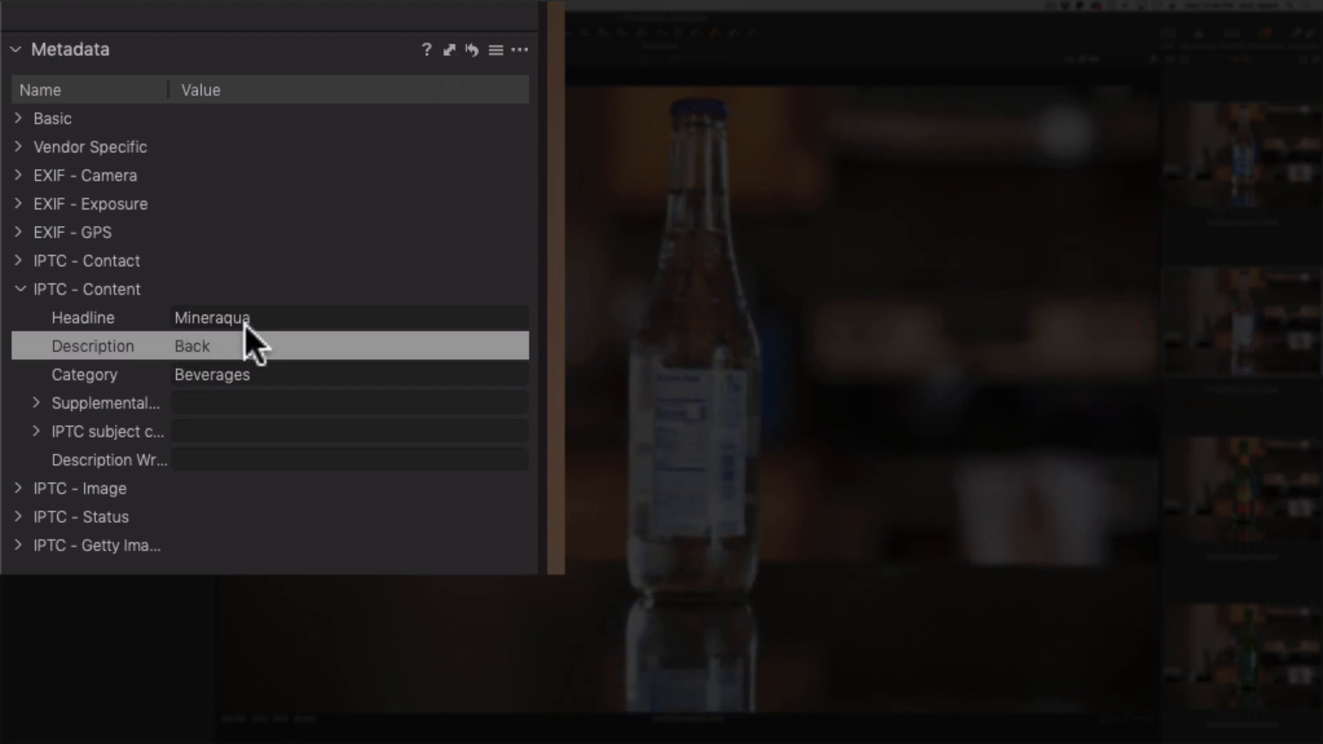
click(291, 366)
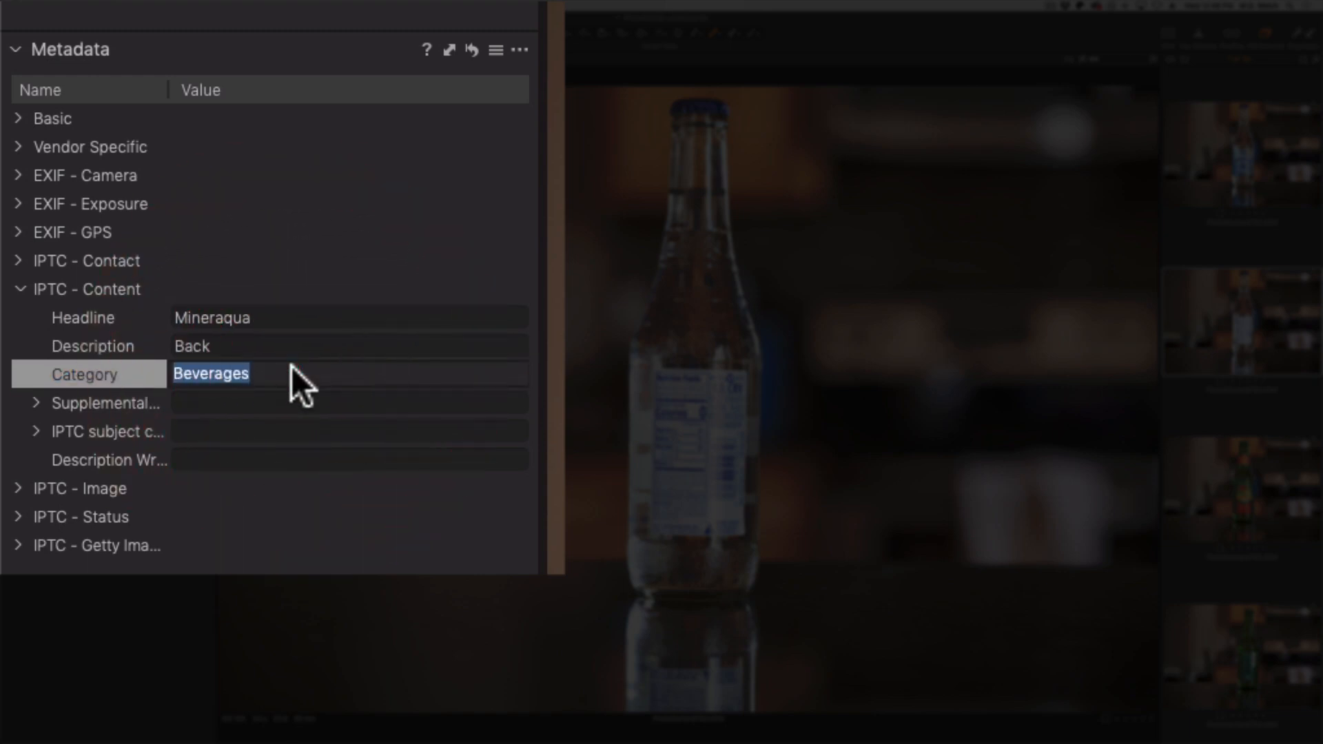
click(282, 339)
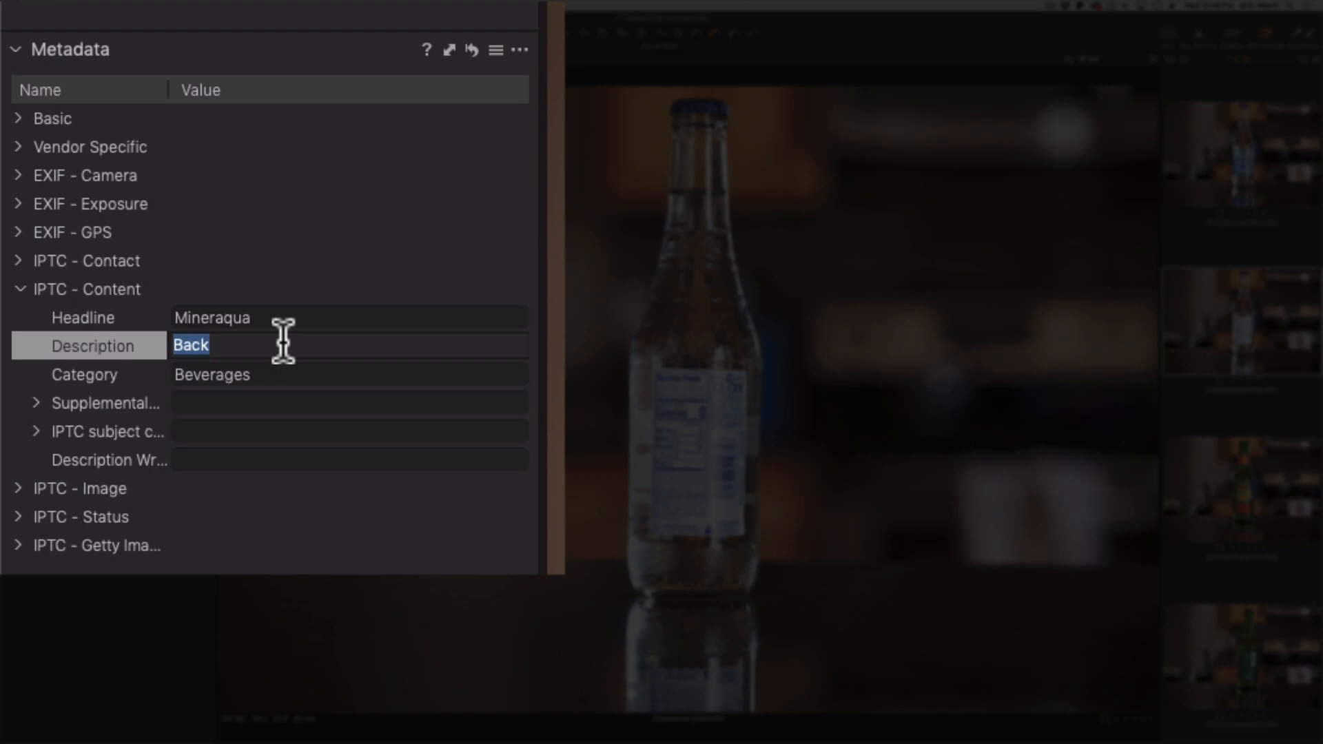
click(282, 320)
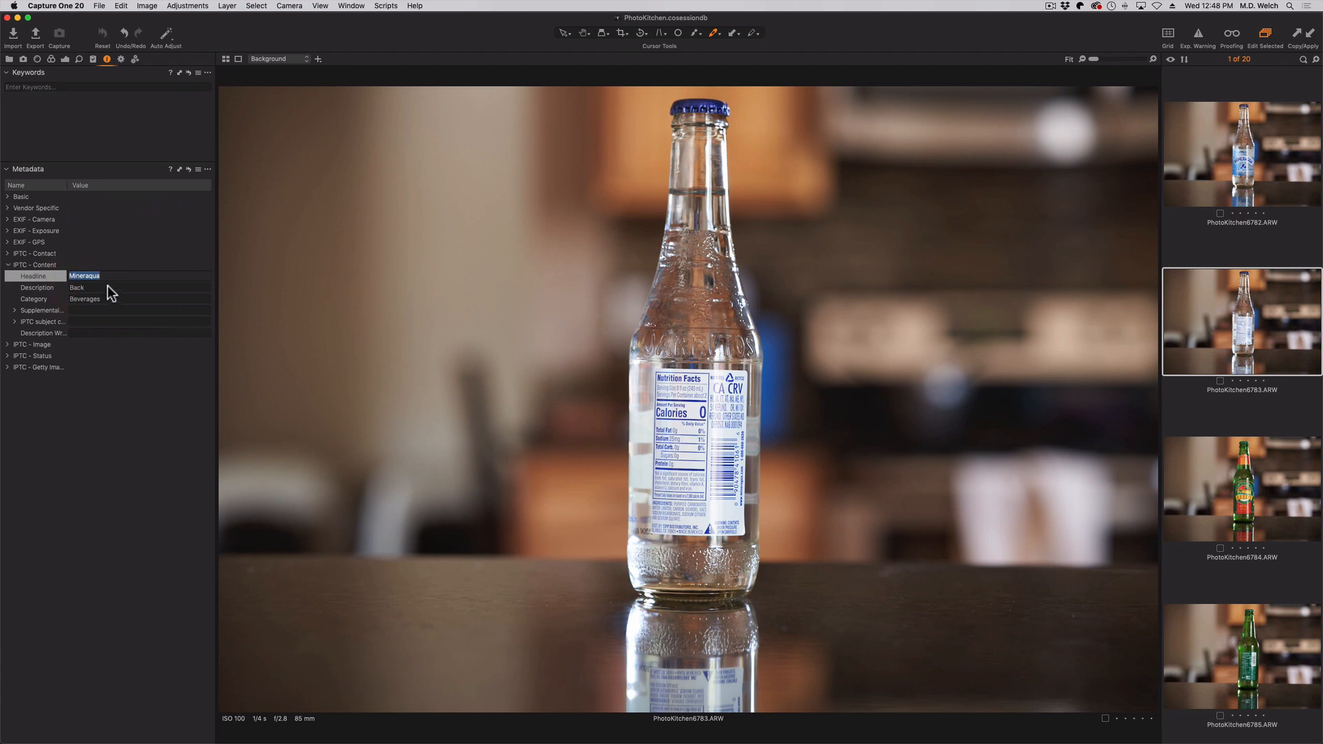
click(107, 286)
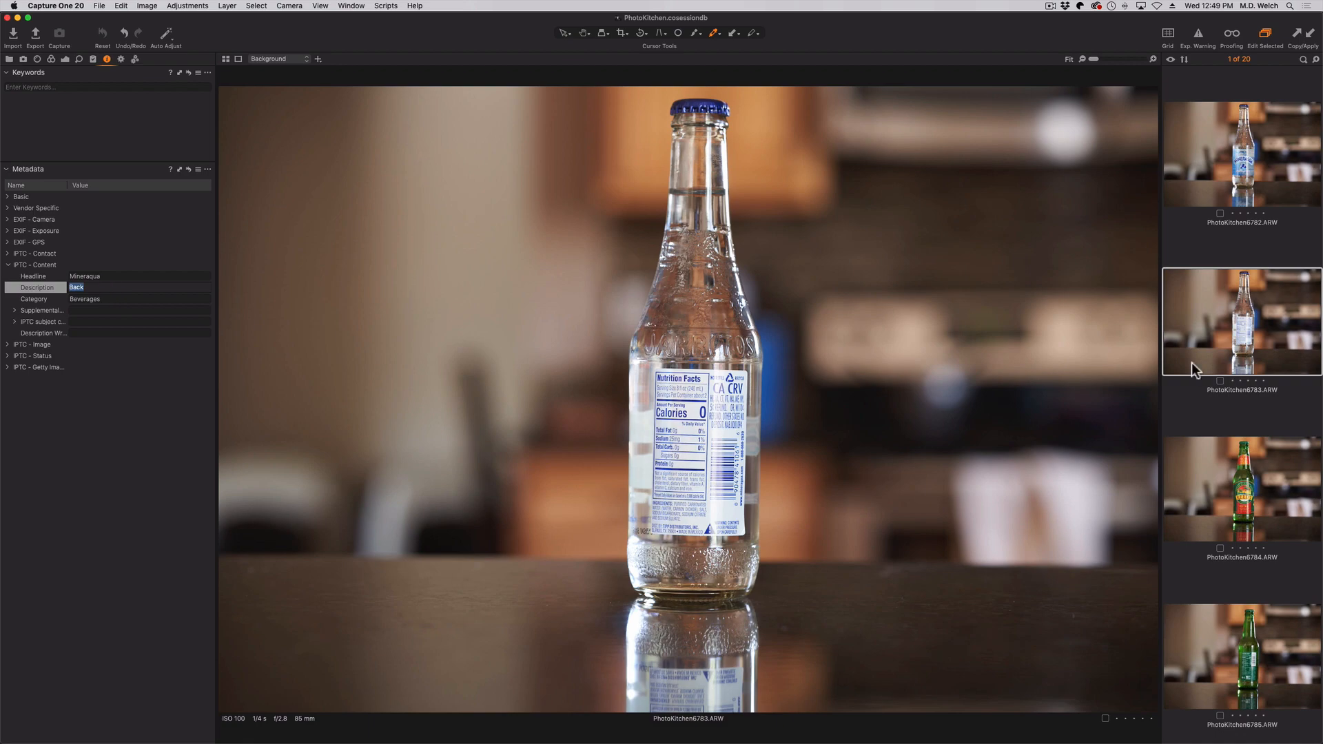
Go through the remaining photos, checking their IPTC content, up to the front view of the mustard jar, PhotoKitchen6800.ARW
click(1267, 467)
key(Right)
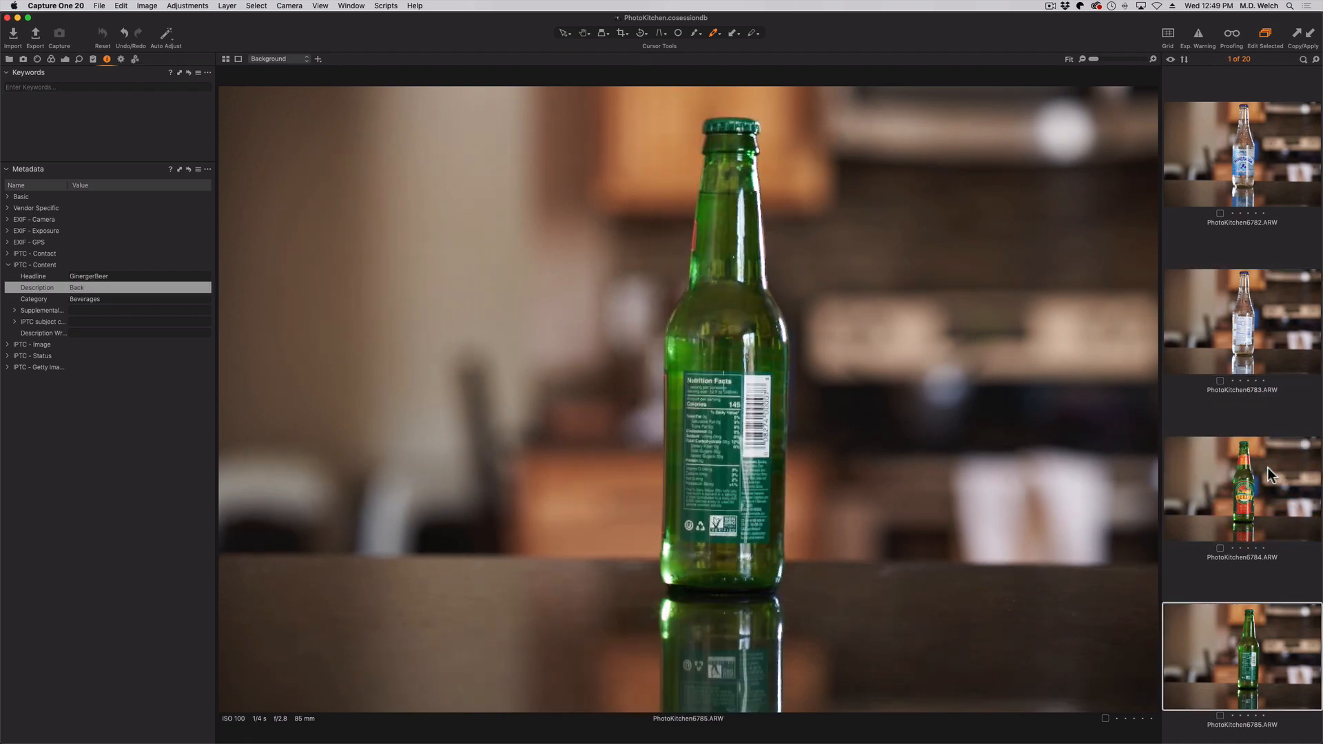
key(Right)
key(Right)
key(Right)
key(Right)
key(Right)
key(Right)
key(Right)
key(Right)
key(Right)
key(Right)
key(Right)
key(Right)
key(Right)
key(Right)
key(Right)
key(Right)
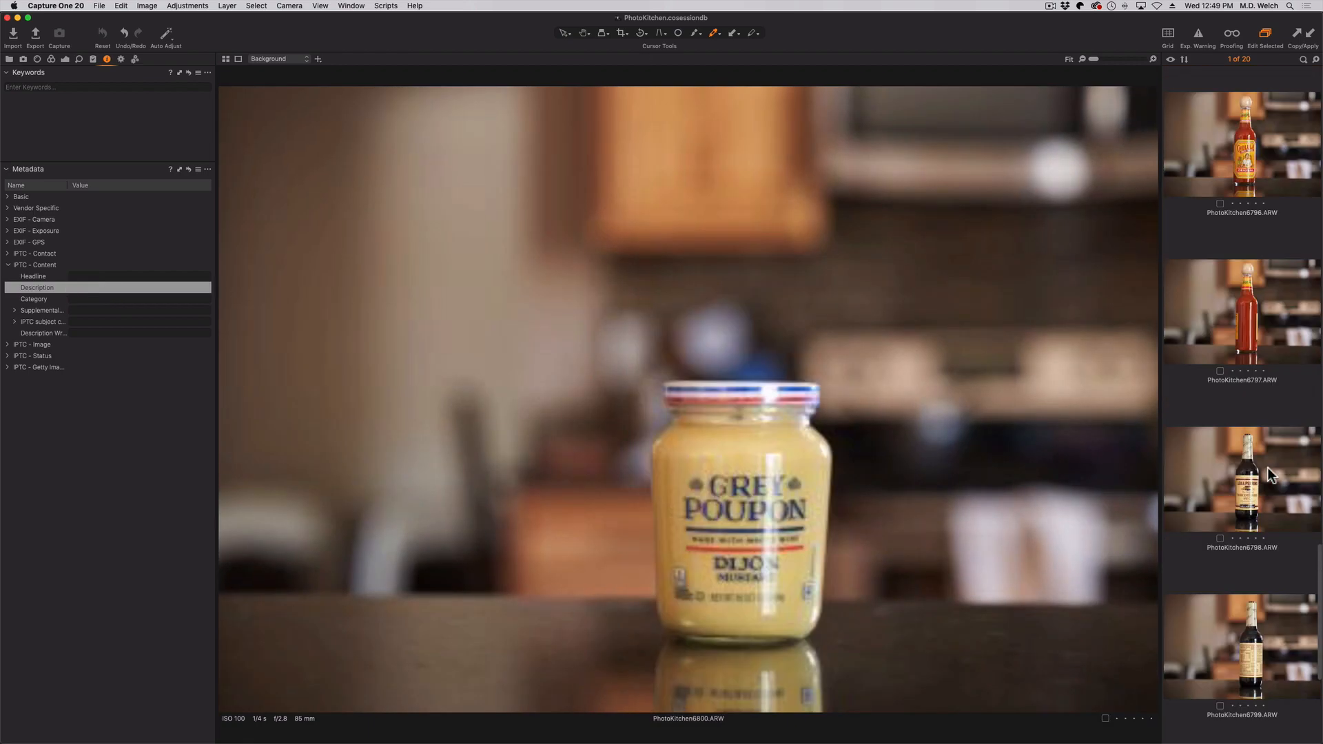
click(1267, 468)
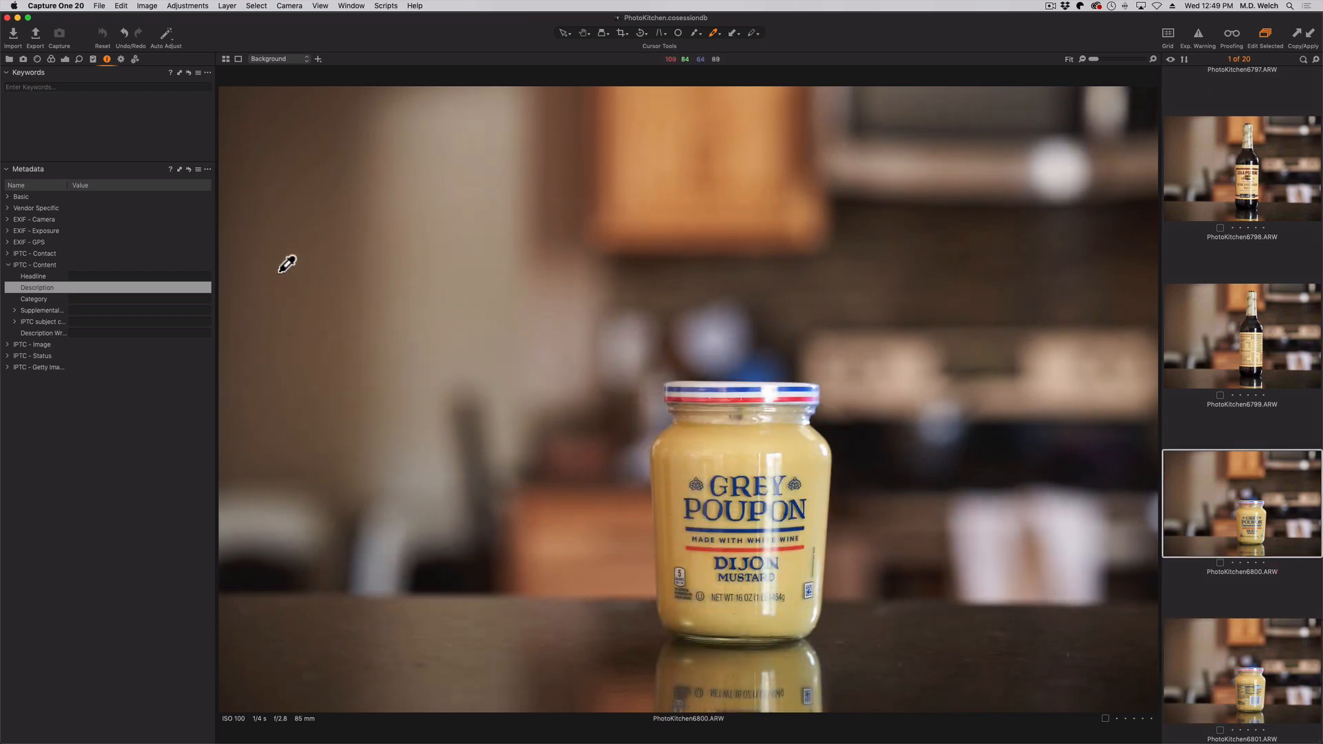
Set the mustard jar photo's IPTC headline to "Grey Proupon" and its description to "Front"
click(69, 274)
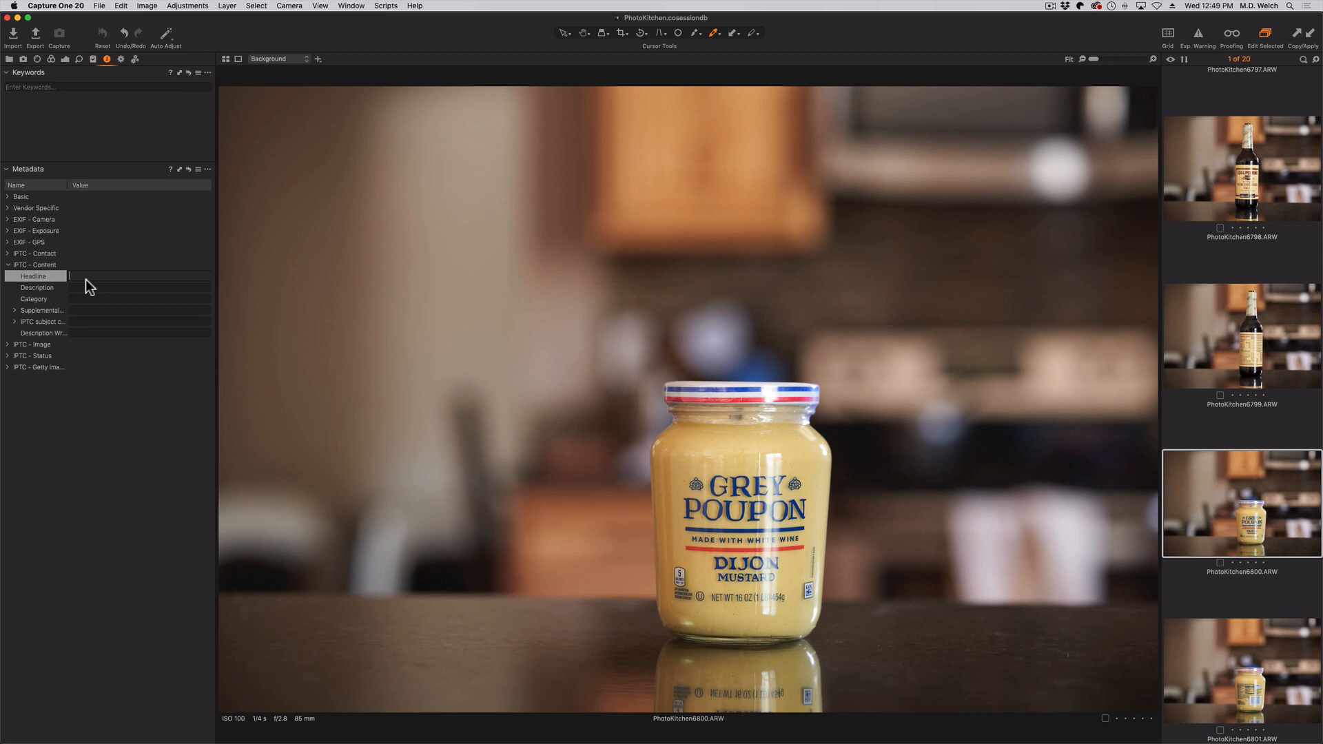
click(86, 279)
text(Grey )
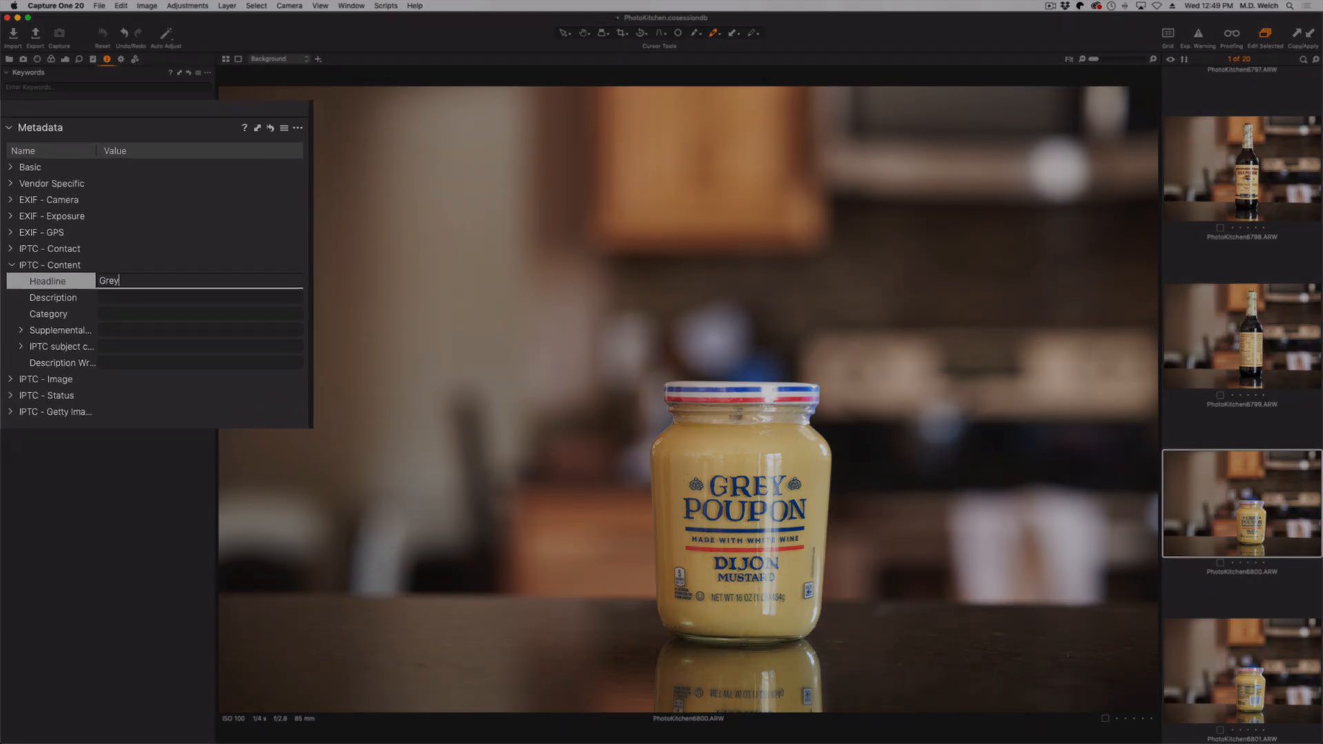
text(Proupon)
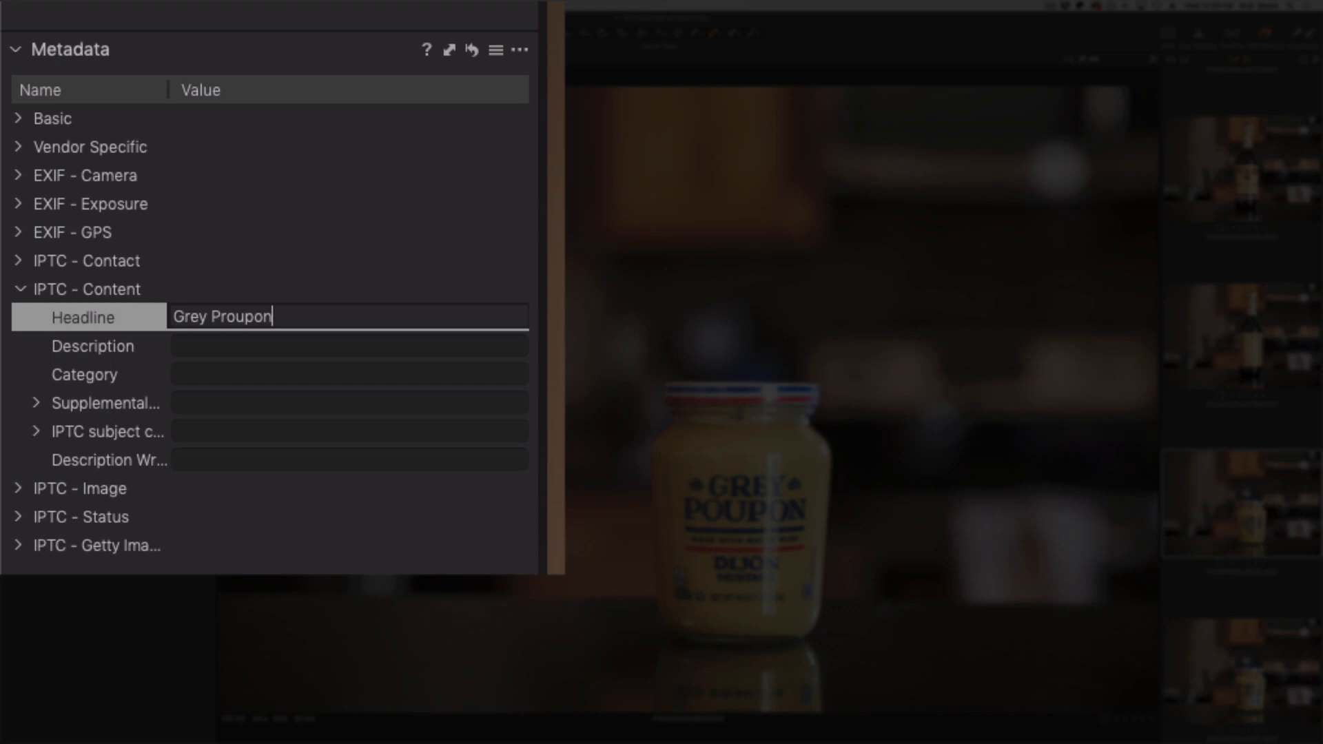
key(Tab)
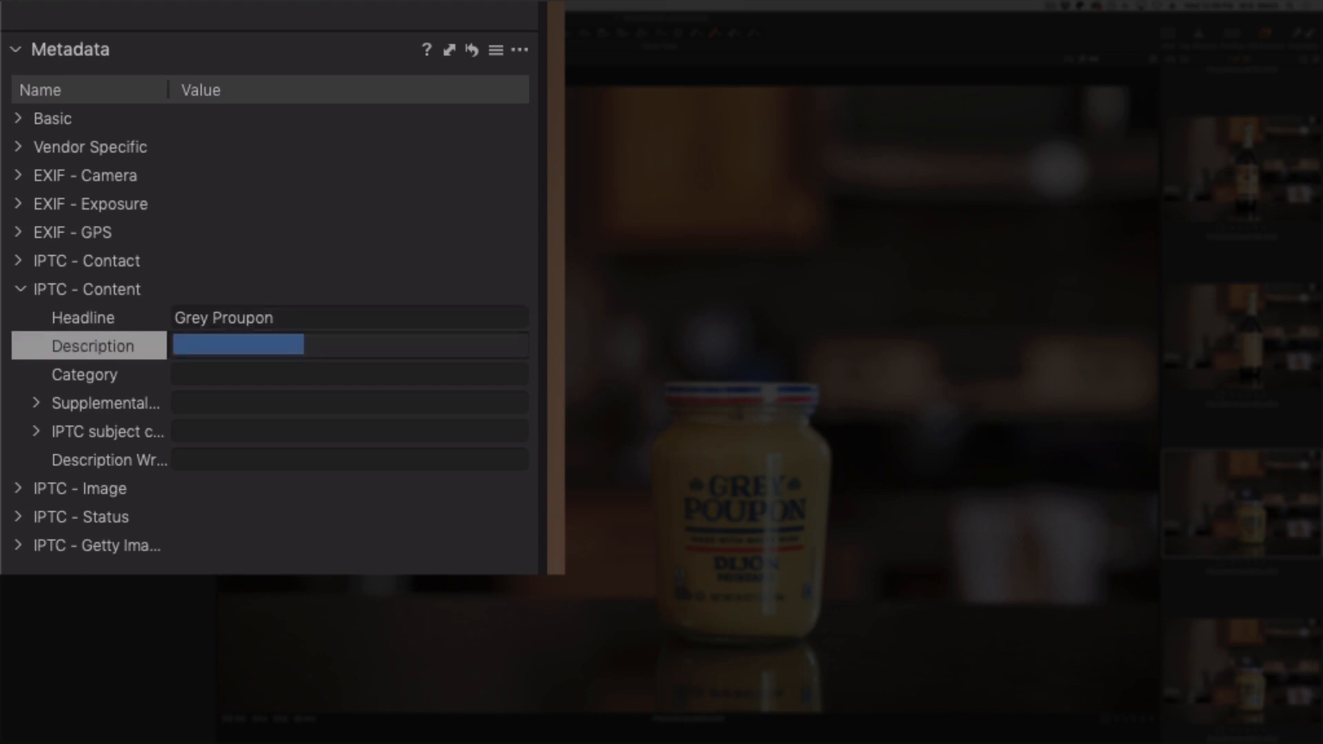
text(Fro)
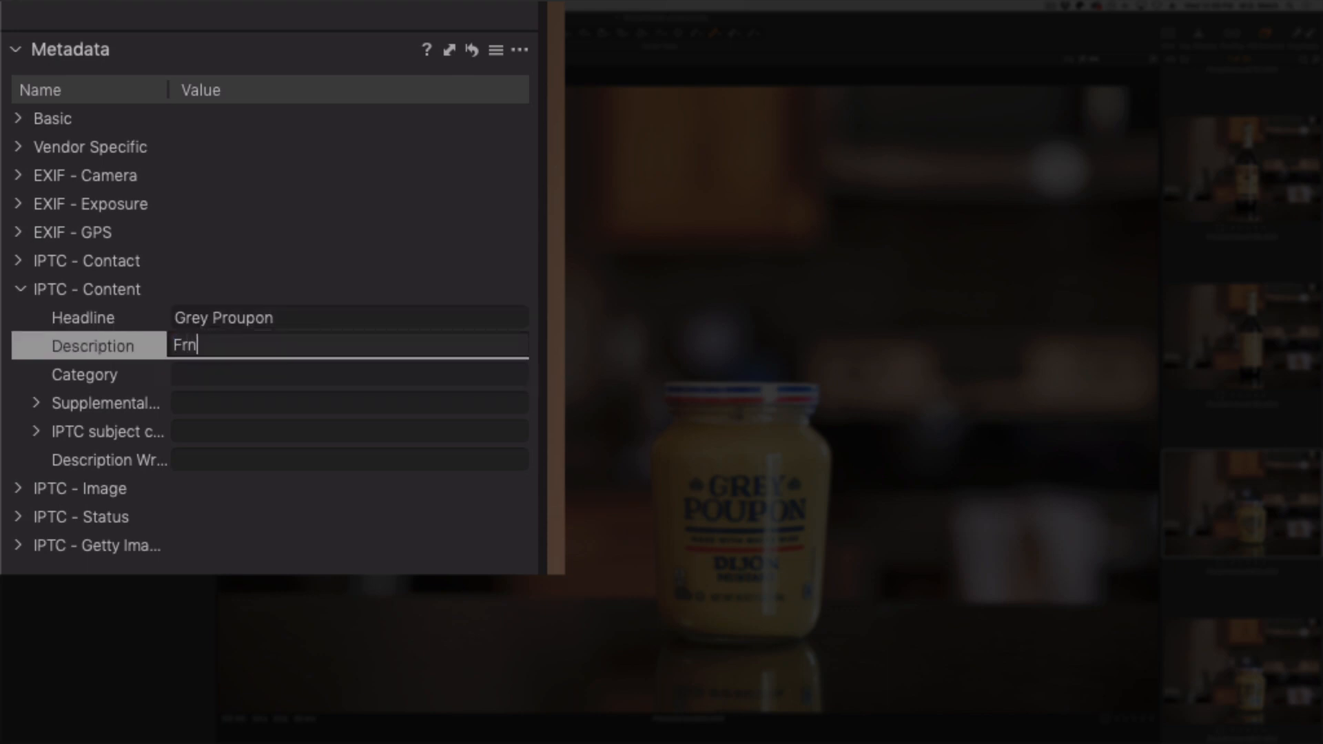
key(BackSpace)
text(ont)
click(230, 342)
Set the IPTC category of PhotoKitchen6800.ARW to the suggested entry "Condiments"
click(175, 372)
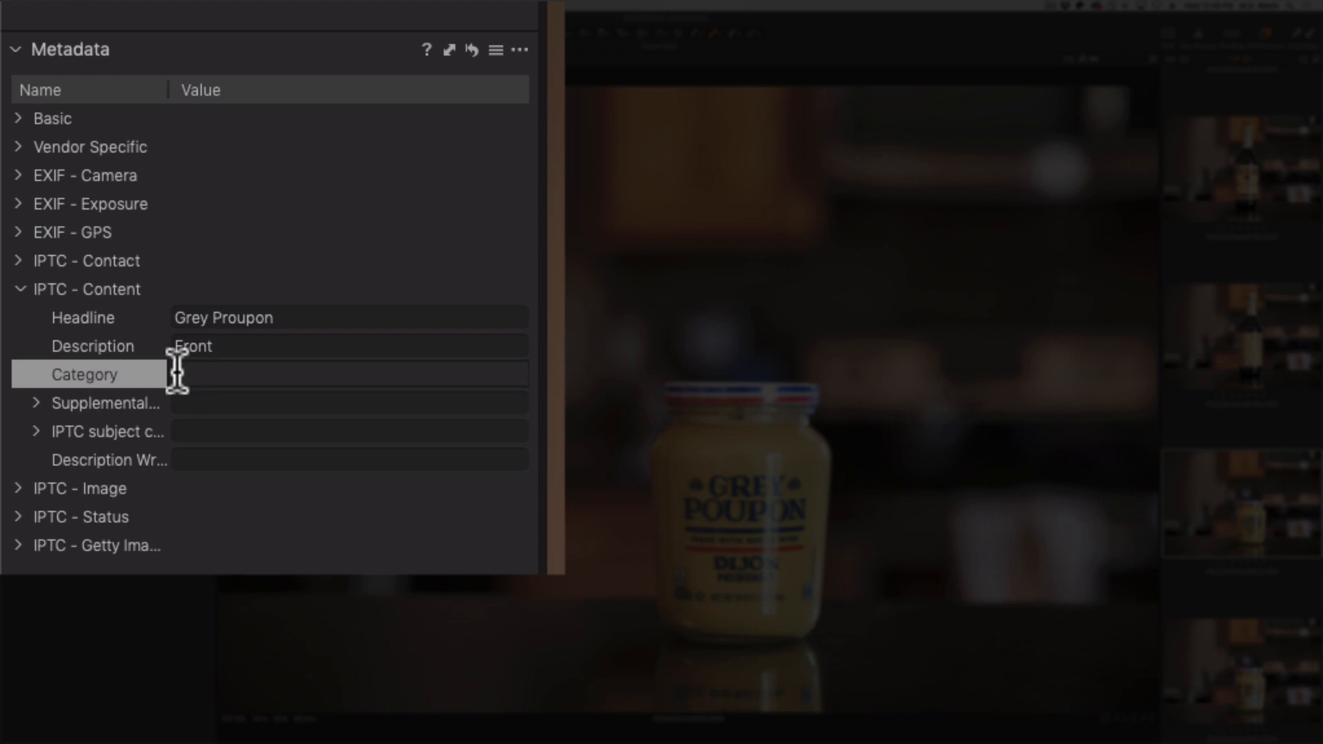
text(C)
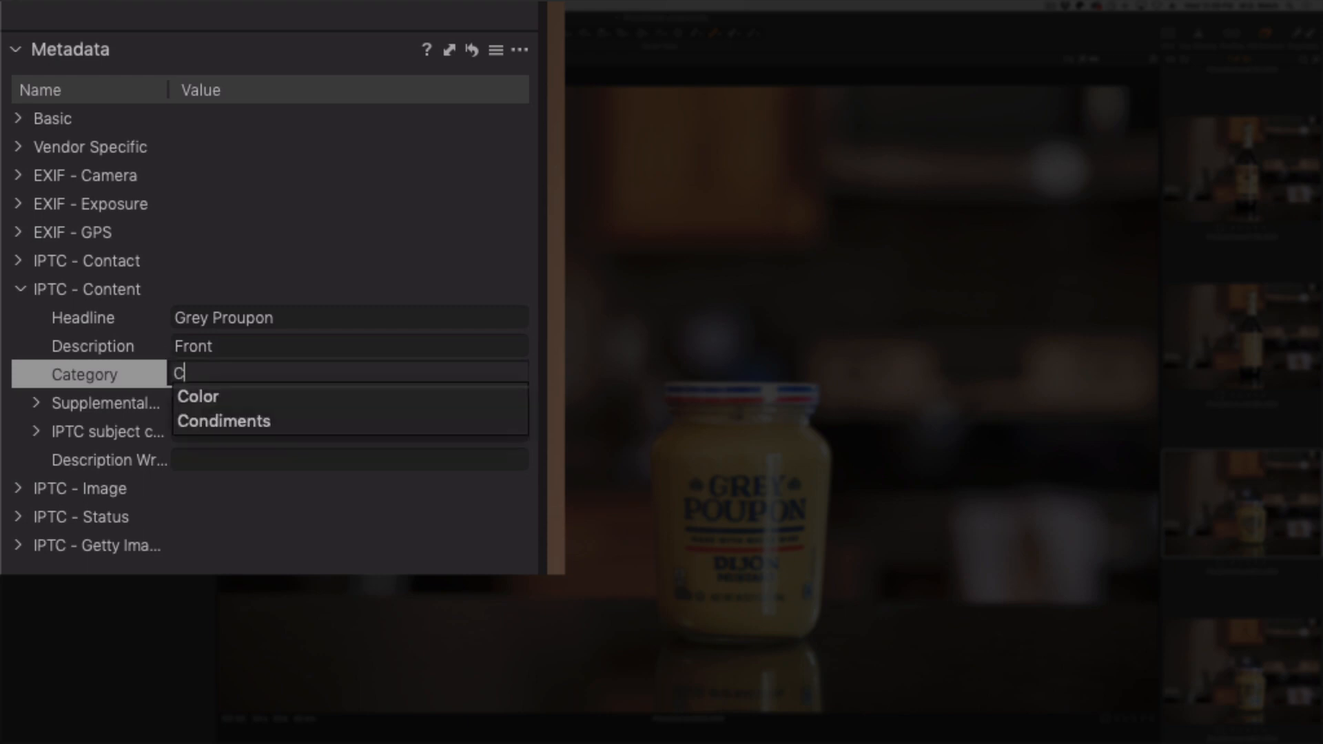
key(Down)
key(Down)
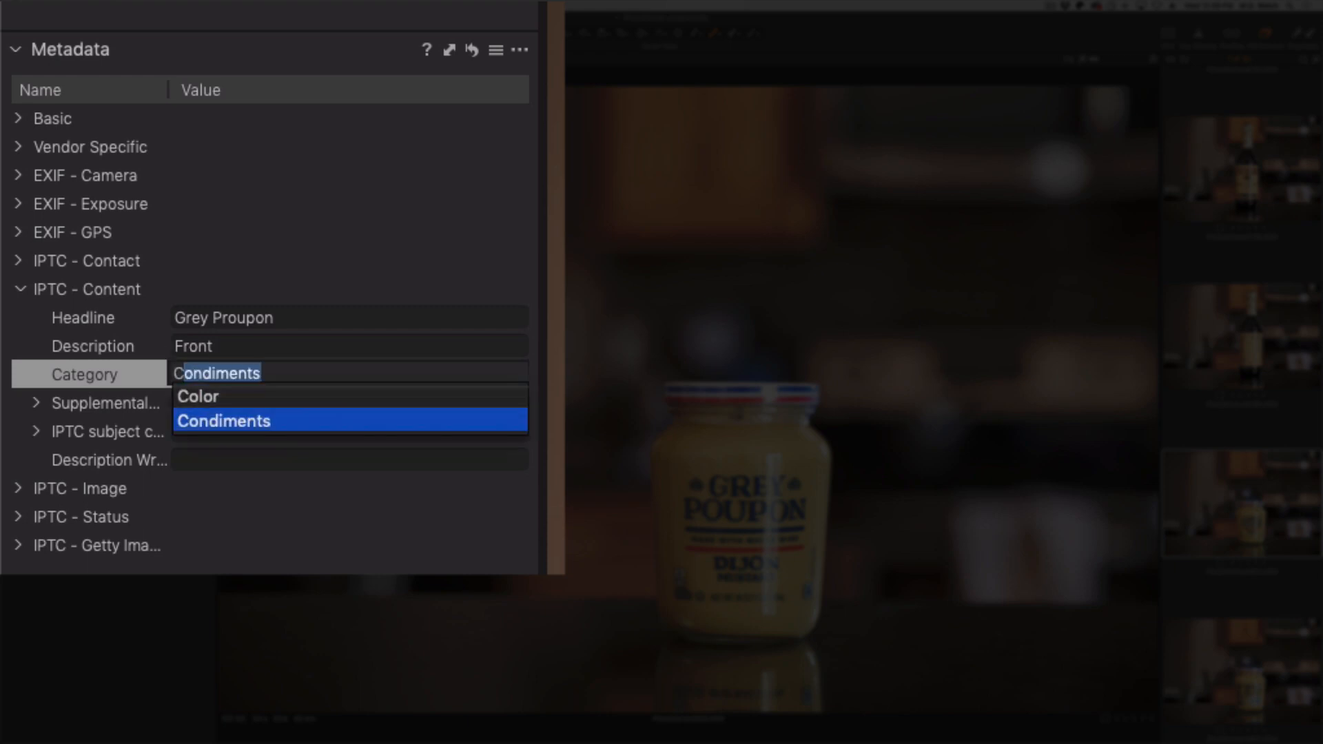
key(Return)
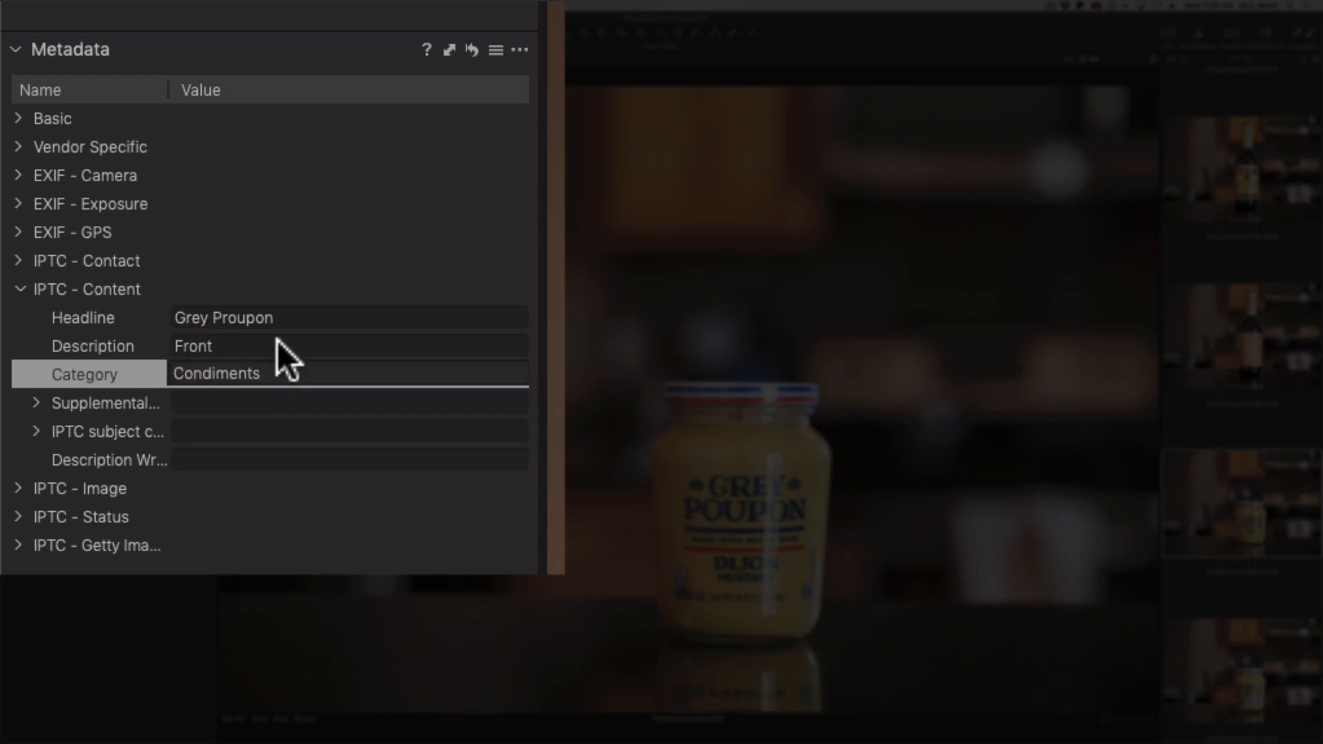
key(Return)
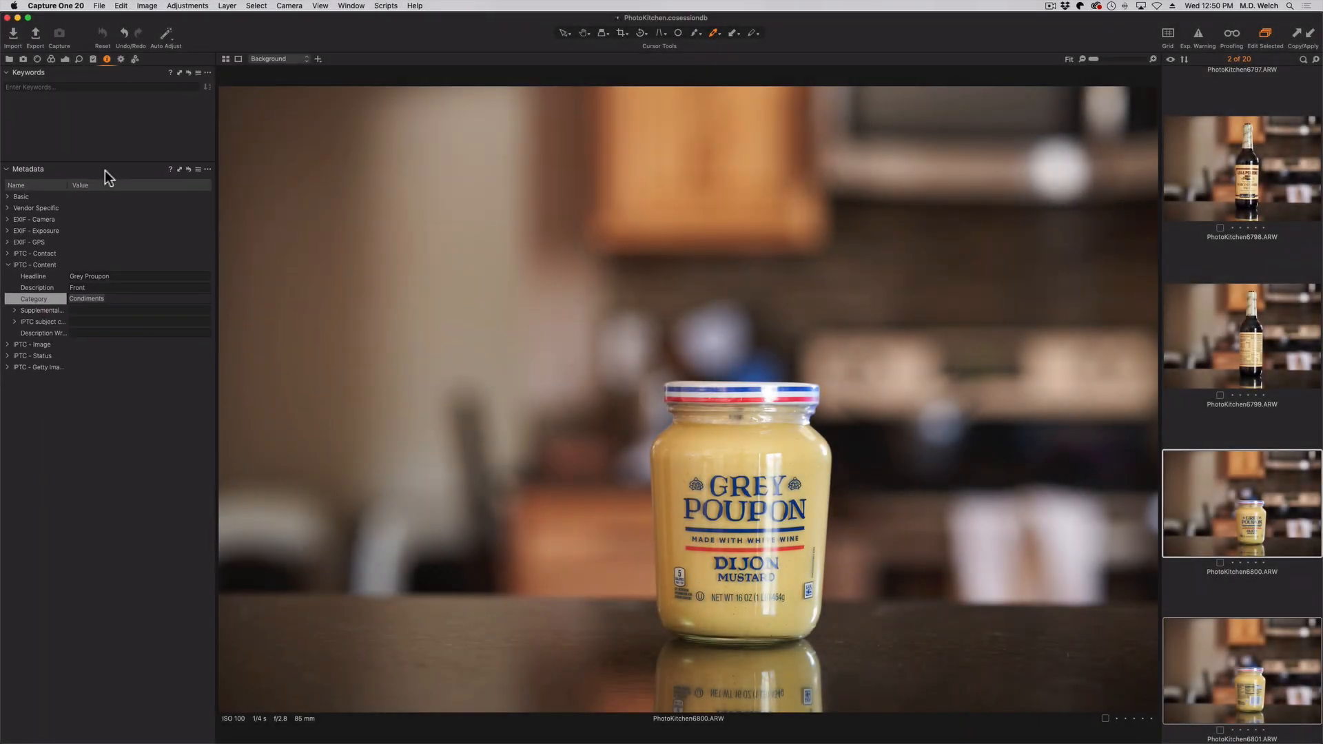
Copy the front jar photo's metadata to the back view, PhotoKitchen6801.ARW, and set that photo's description to "Back"
click(179, 169)
click(1205, 639)
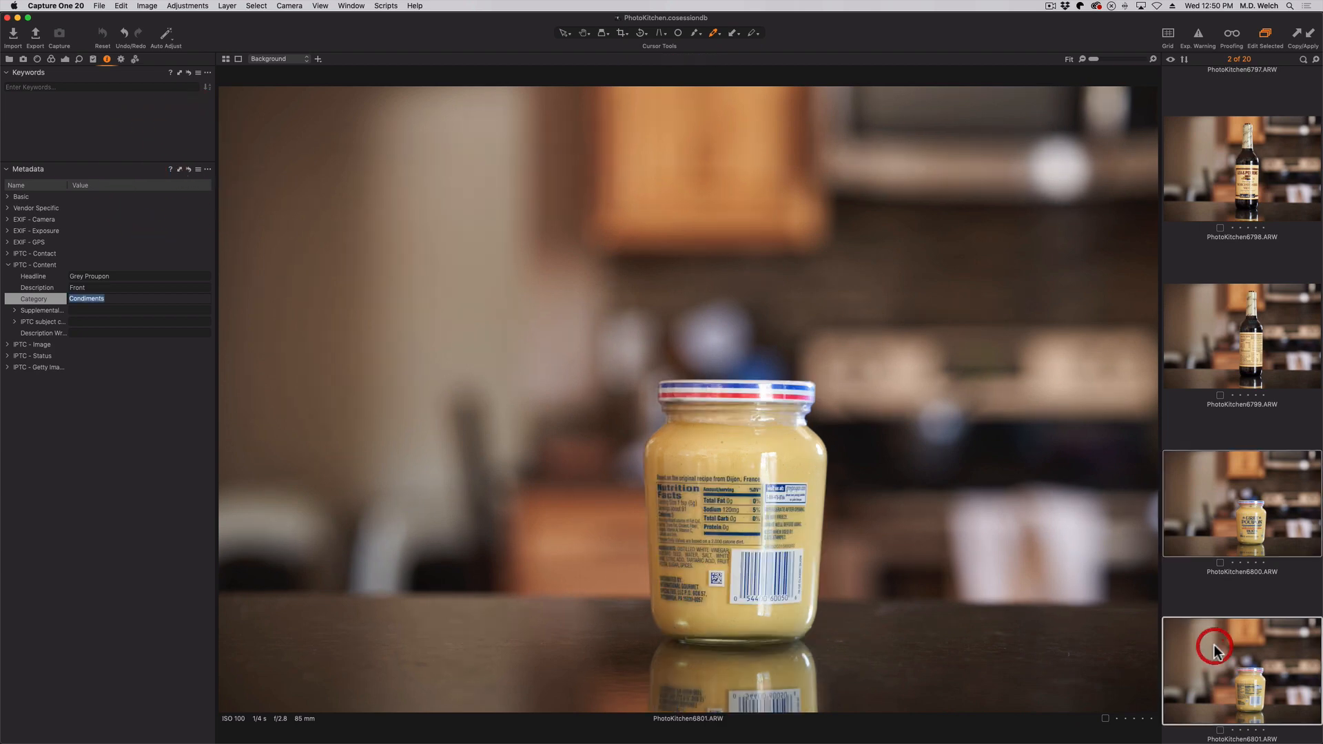
click(76, 288)
text(Back)
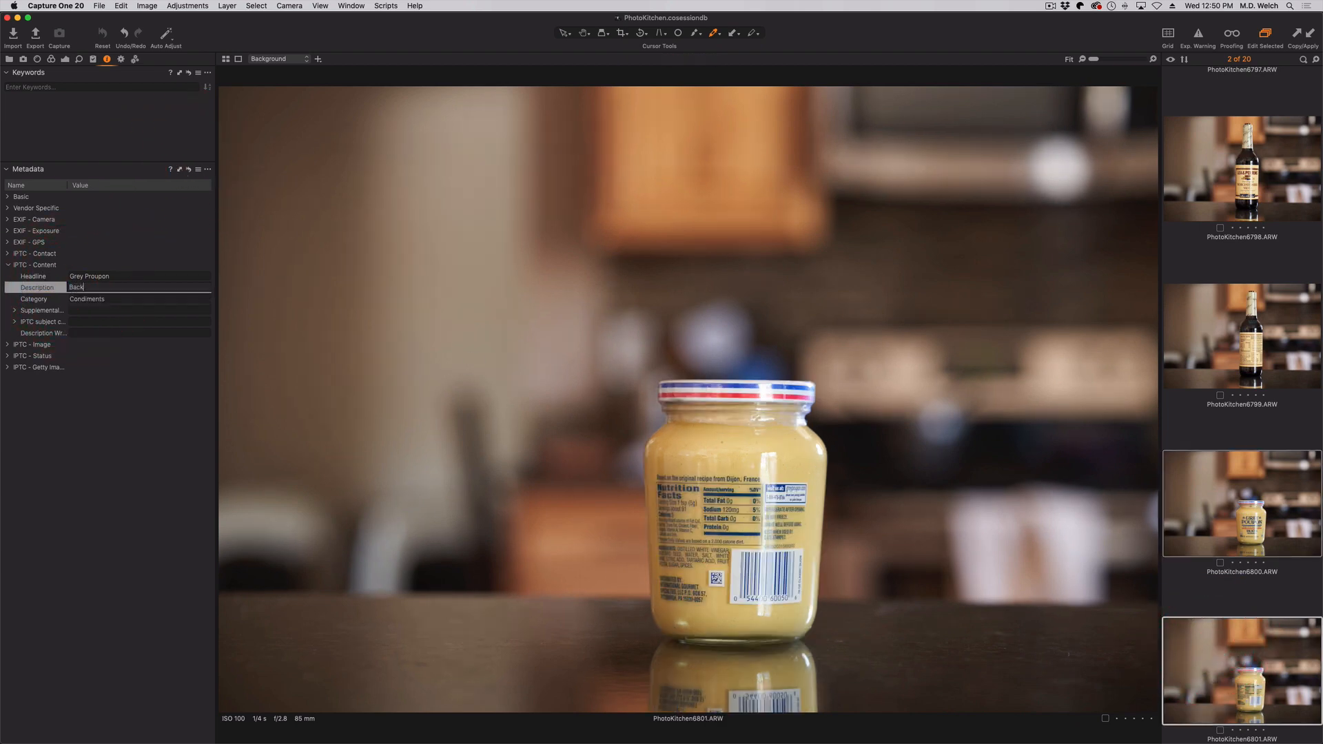
key(Return)
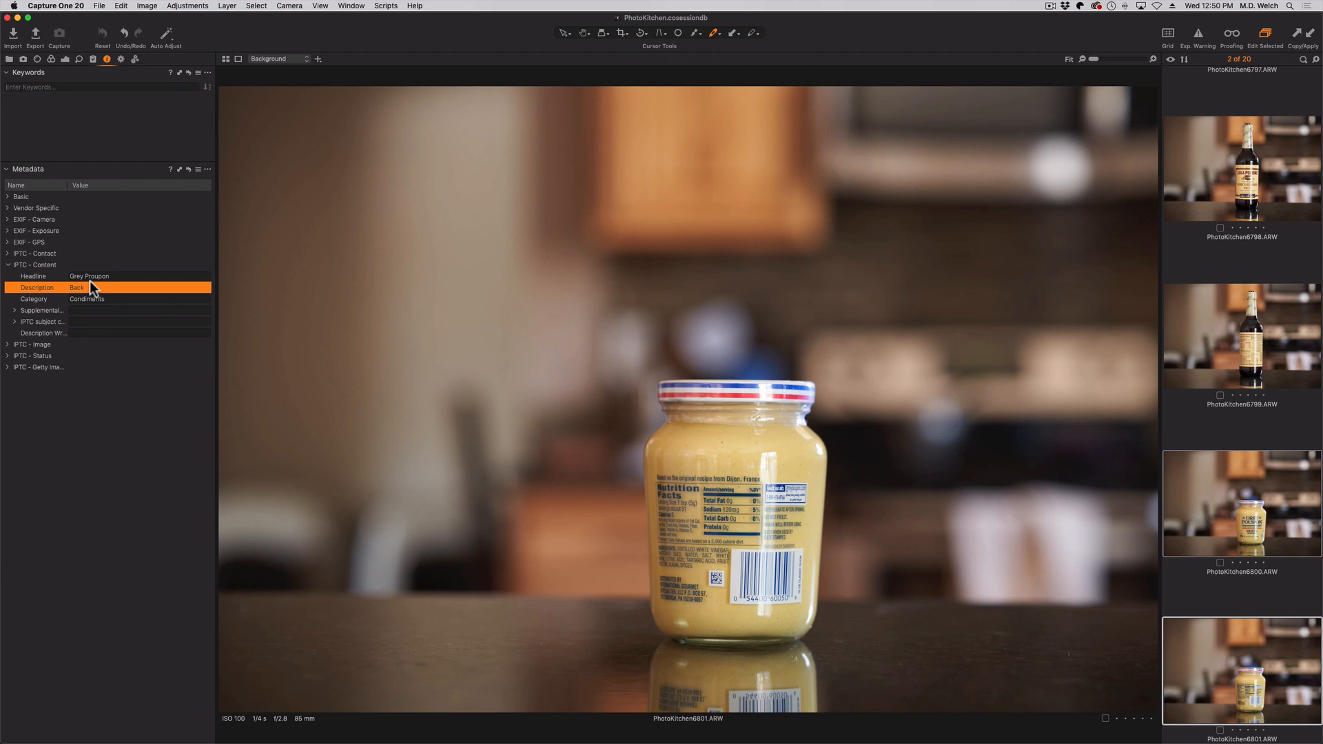
Deselect and reselect PhotoKitchen6801.ARW to check its metadata, and return to the start of the photo list
click(1226, 417)
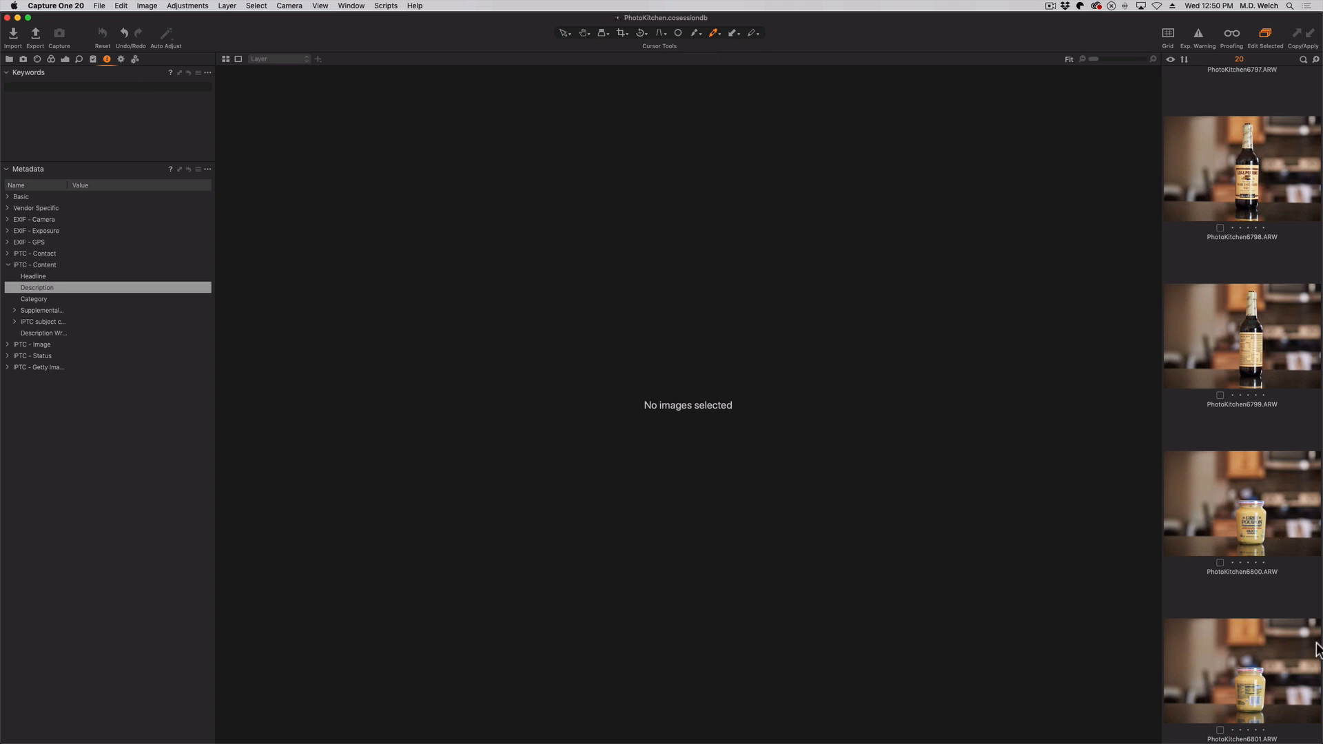
click(1270, 647)
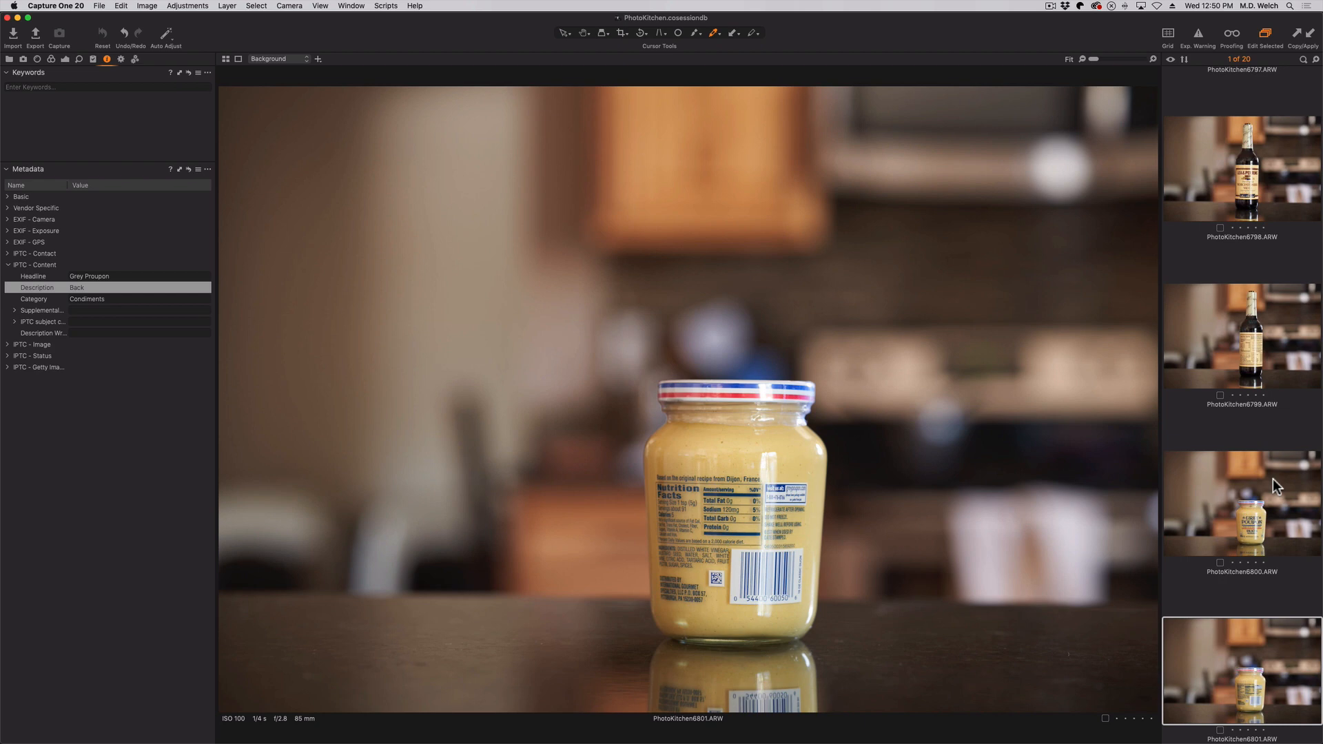
scroll(1272, 478, up, 5)
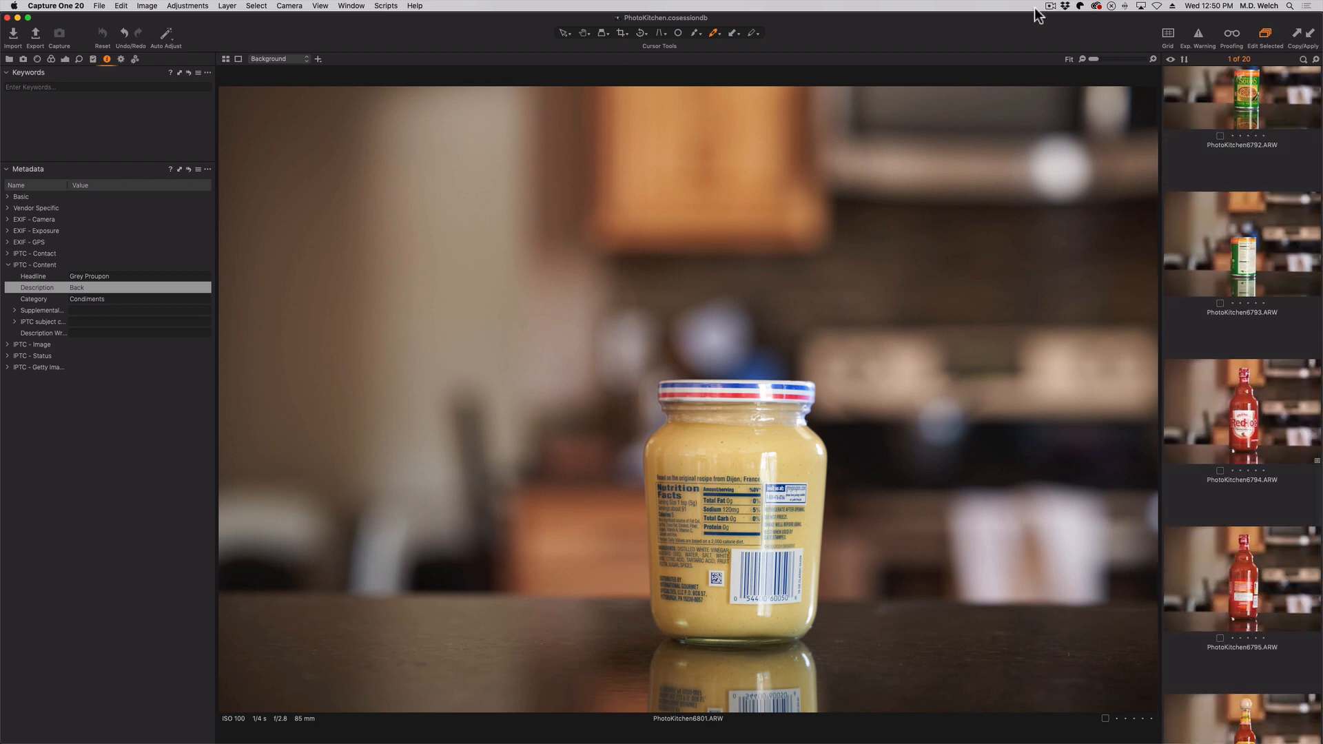
scroll(1172, 221, up, 7)
scroll(1174, 219, up, 3)
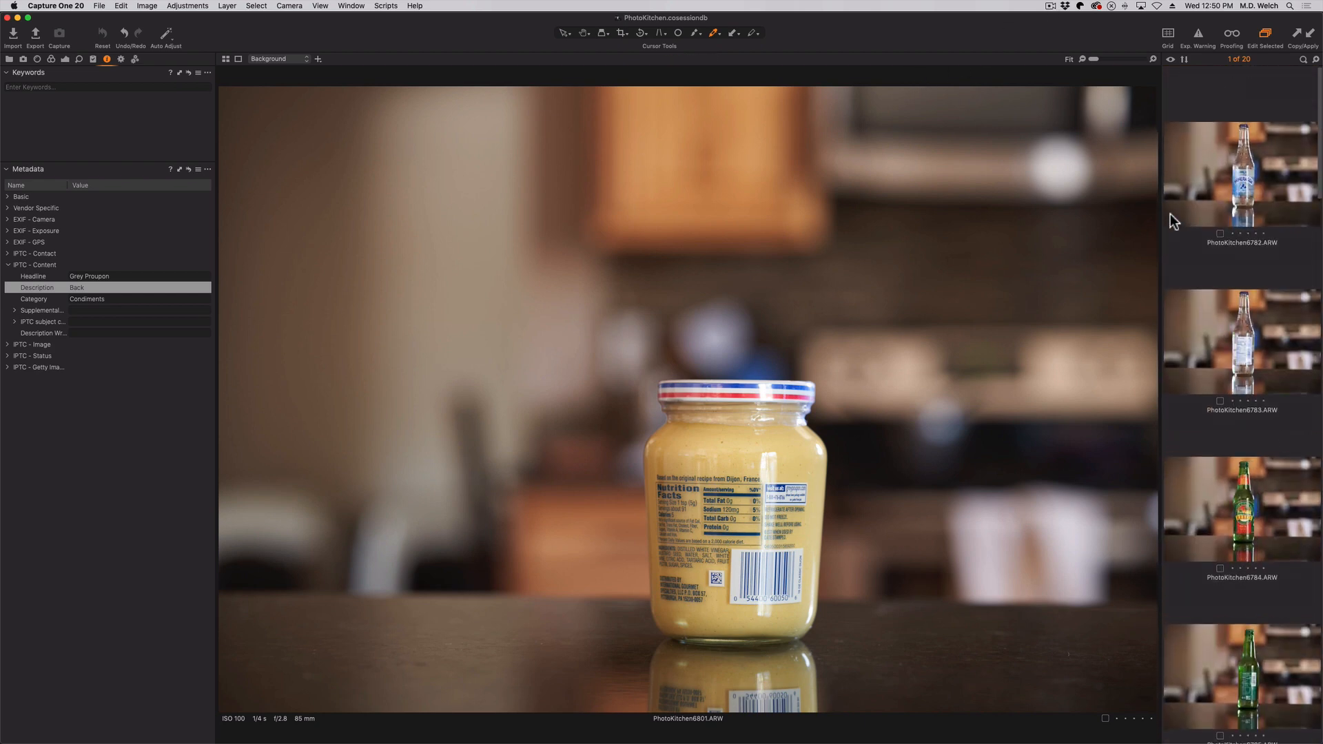
Select all photos in the session and start a batch rename for them
key(super+a)
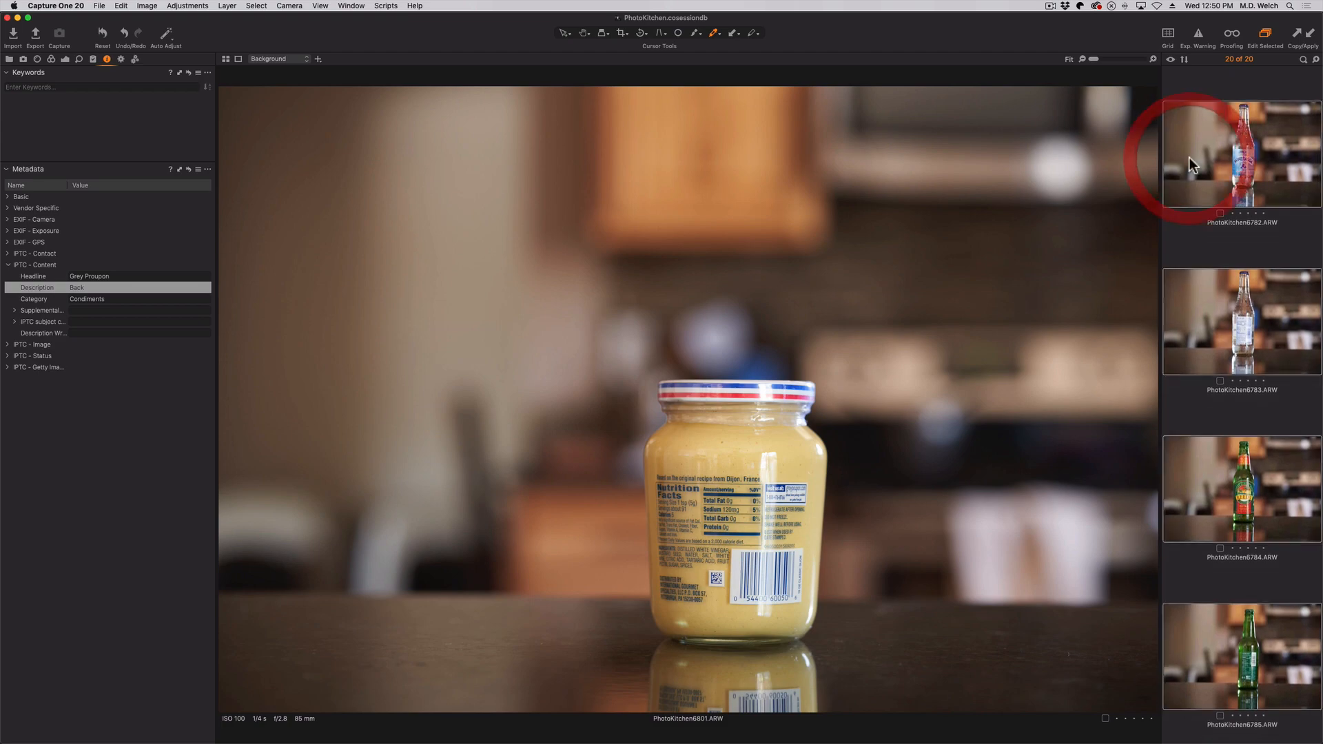
click(147, 6)
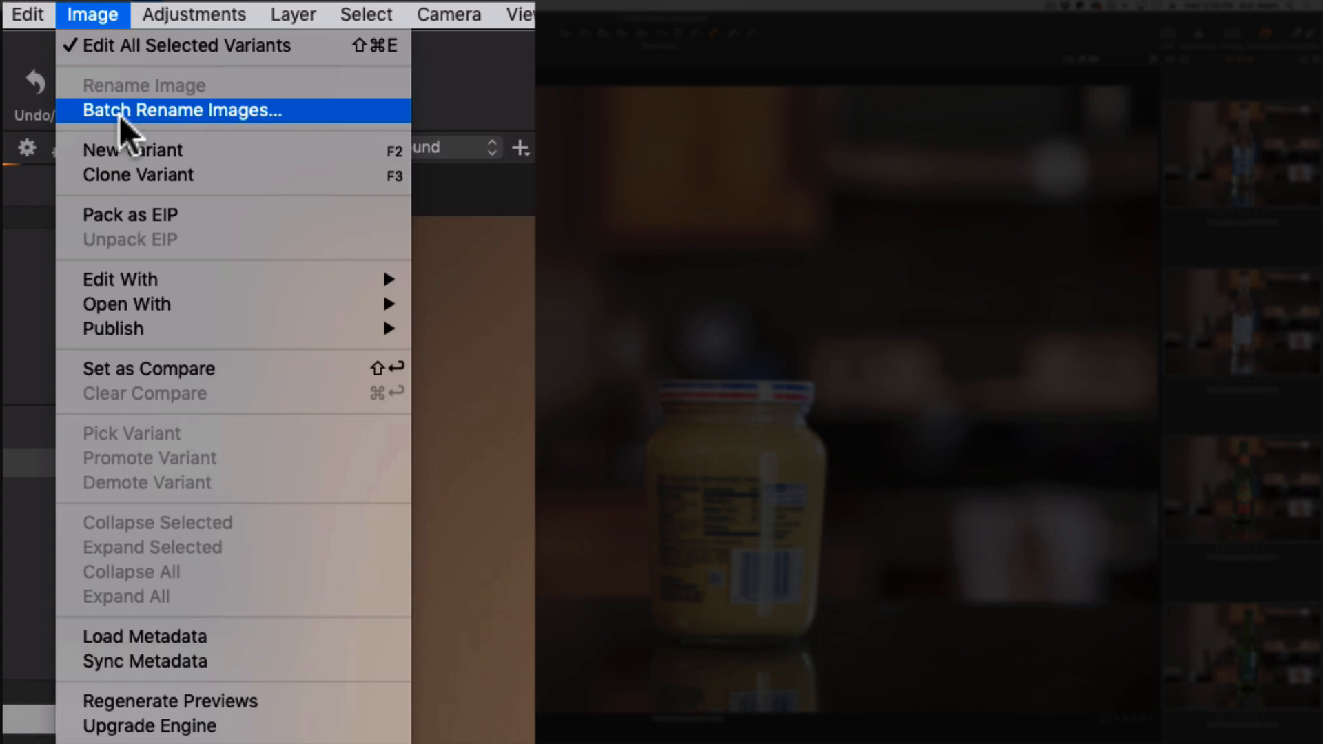
click(121, 111)
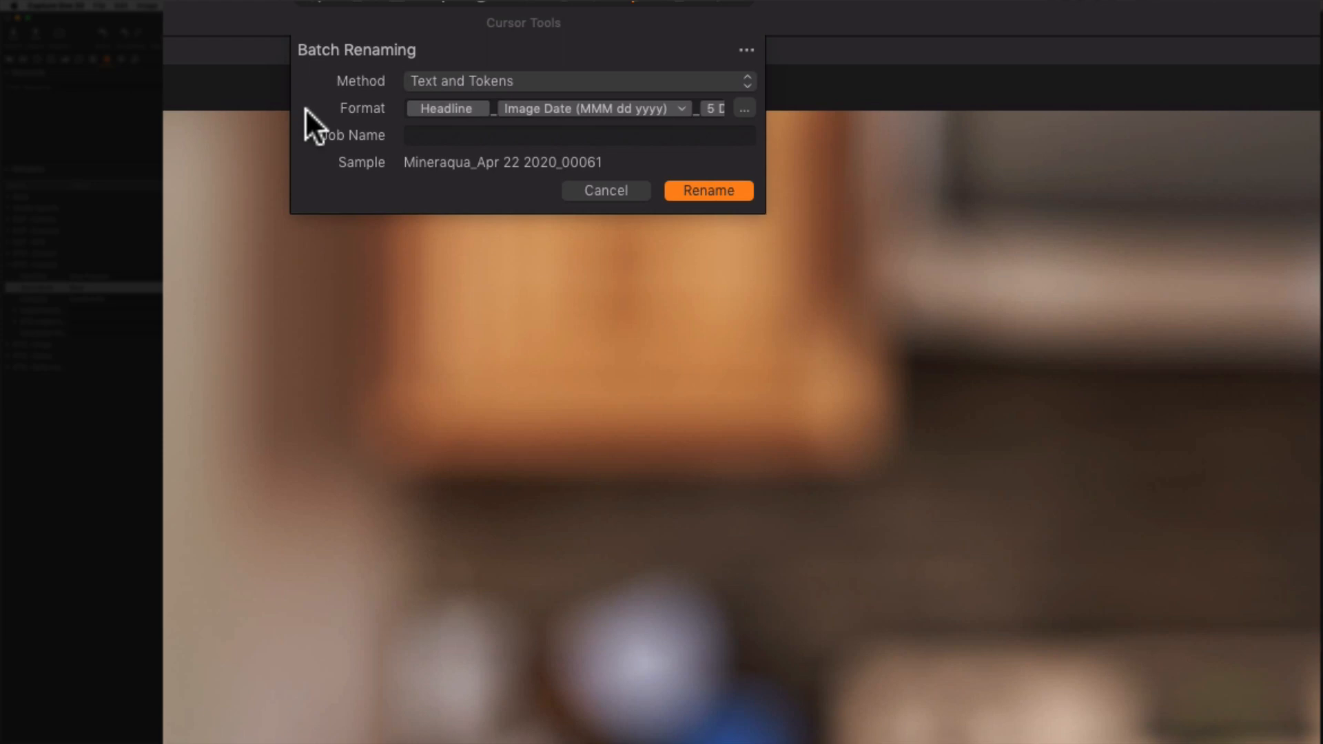
click(430, 80)
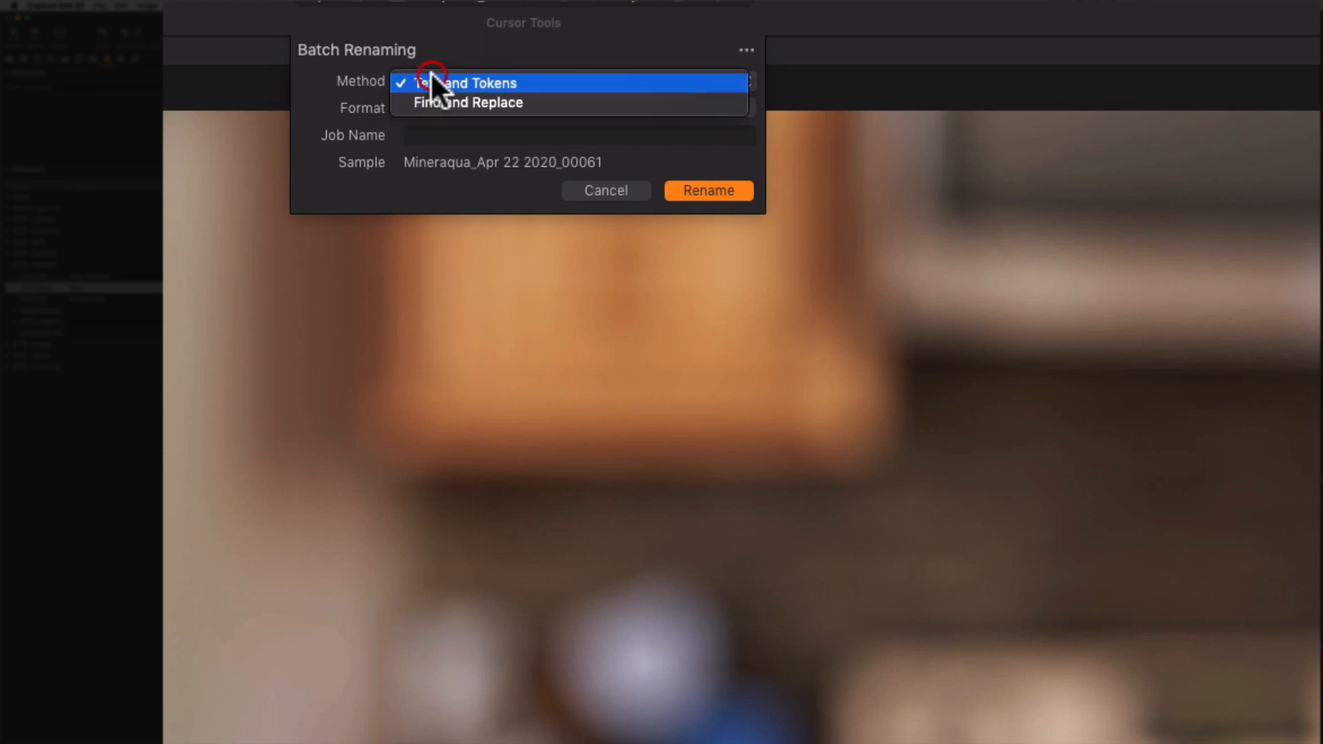
click(310, 82)
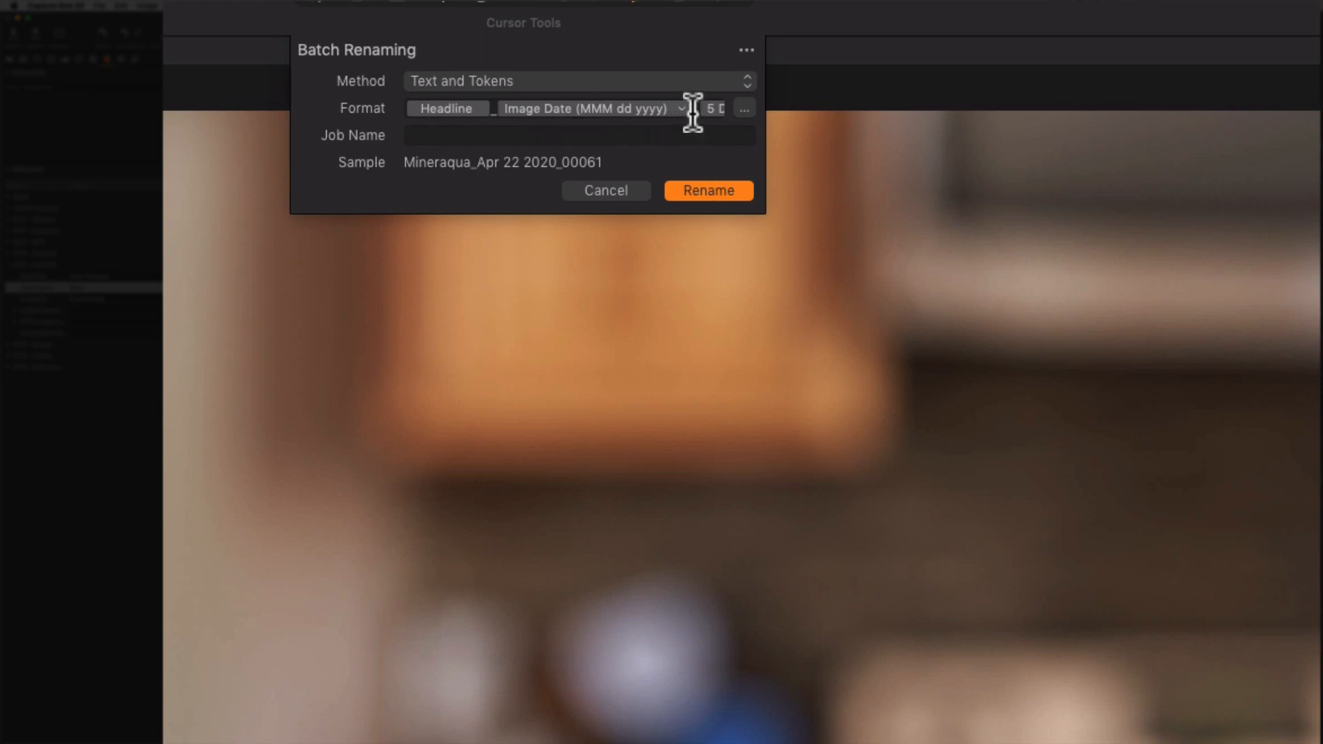
click(745, 48)
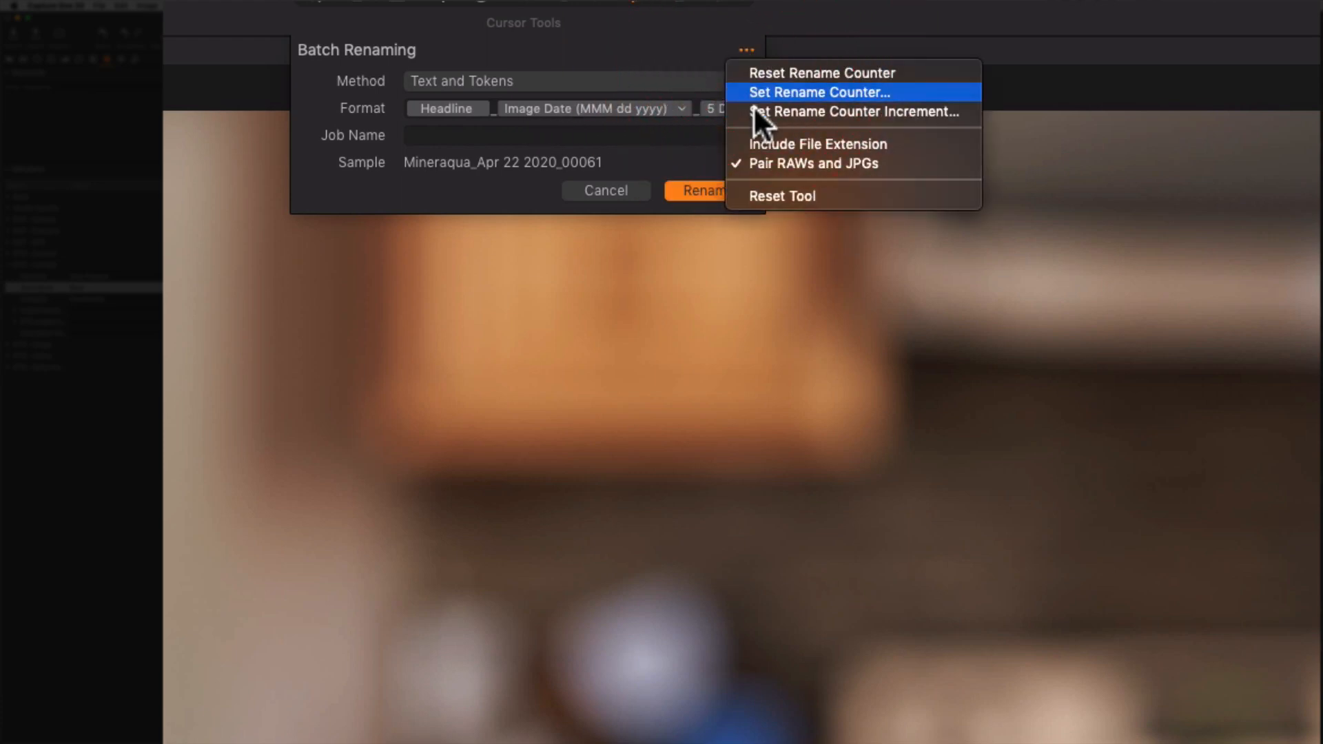
click(730, 143)
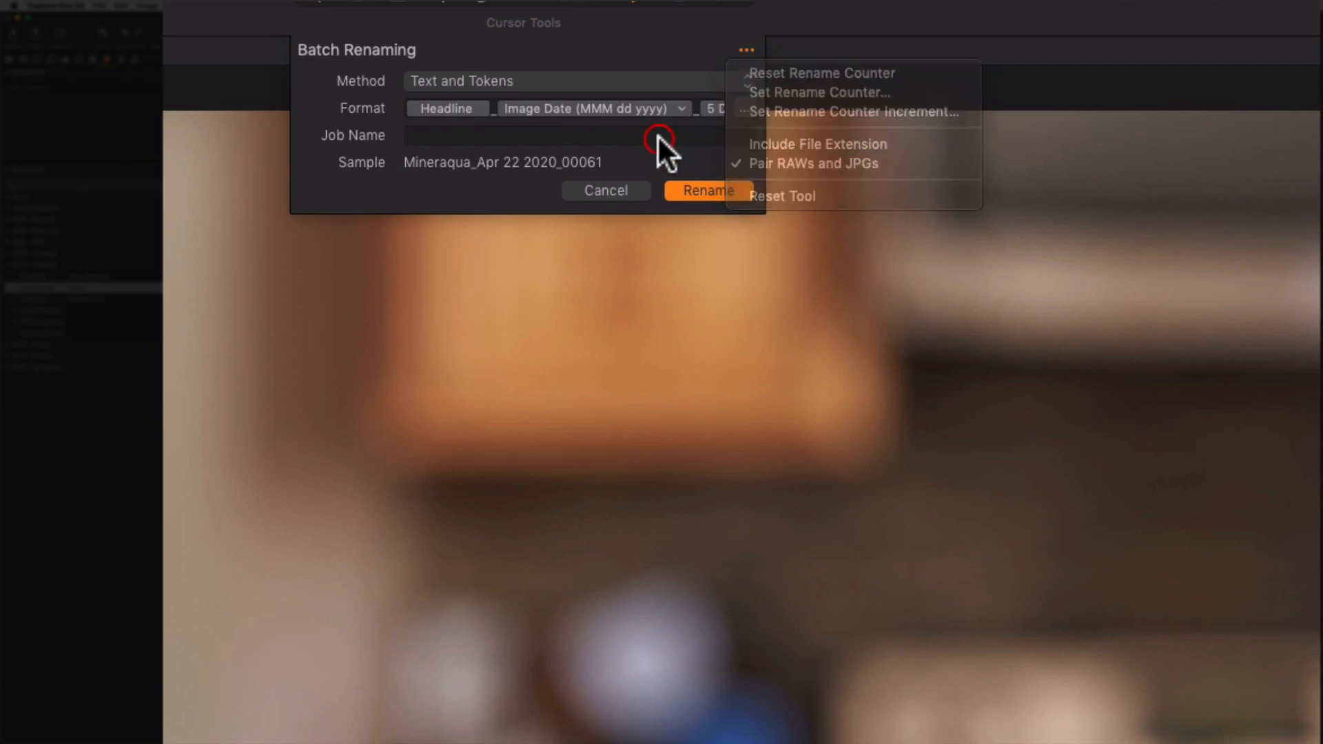
click(745, 109)
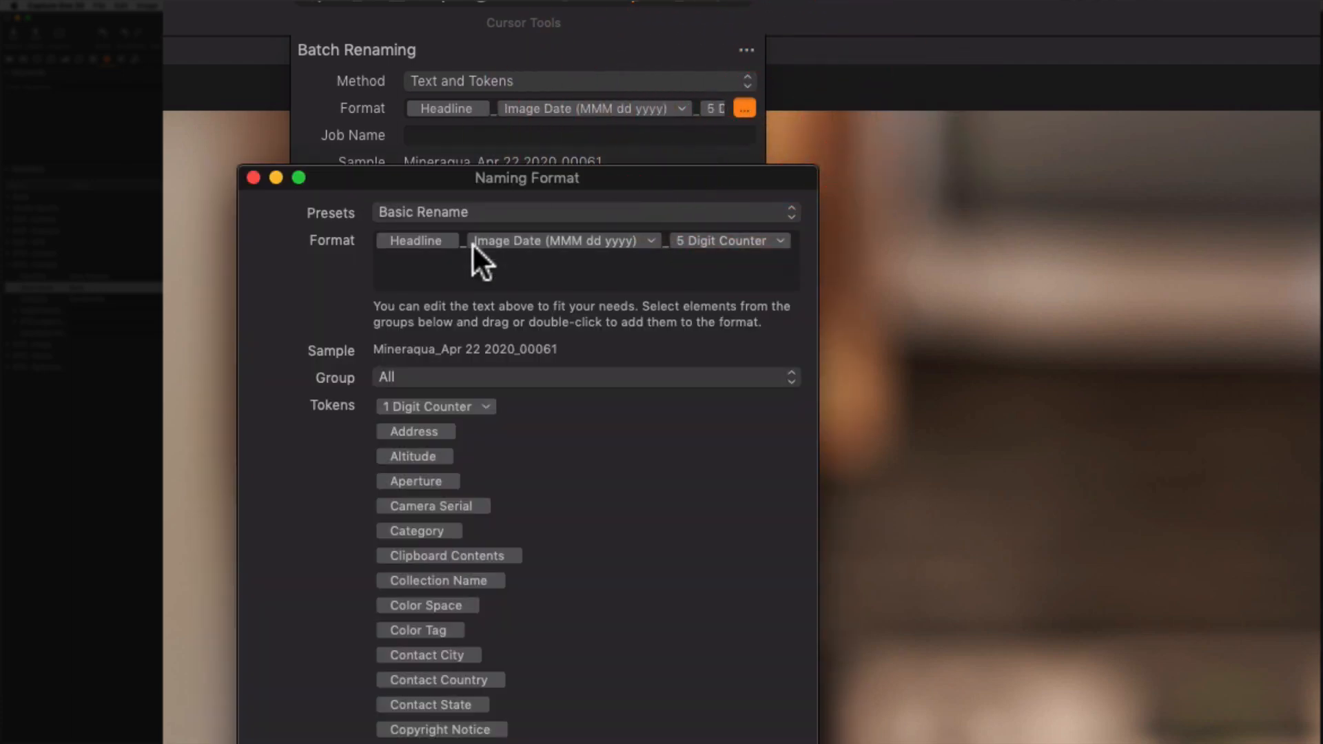
click(469, 212)
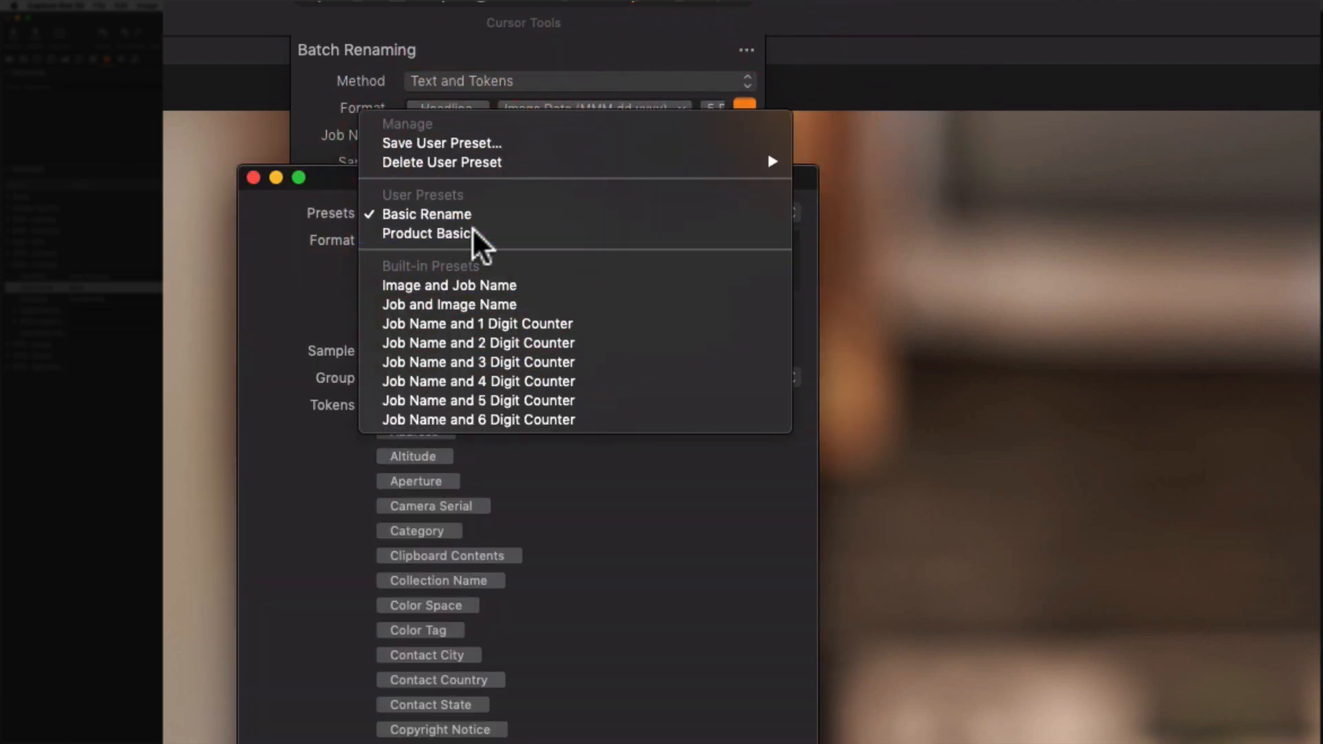
click(473, 231)
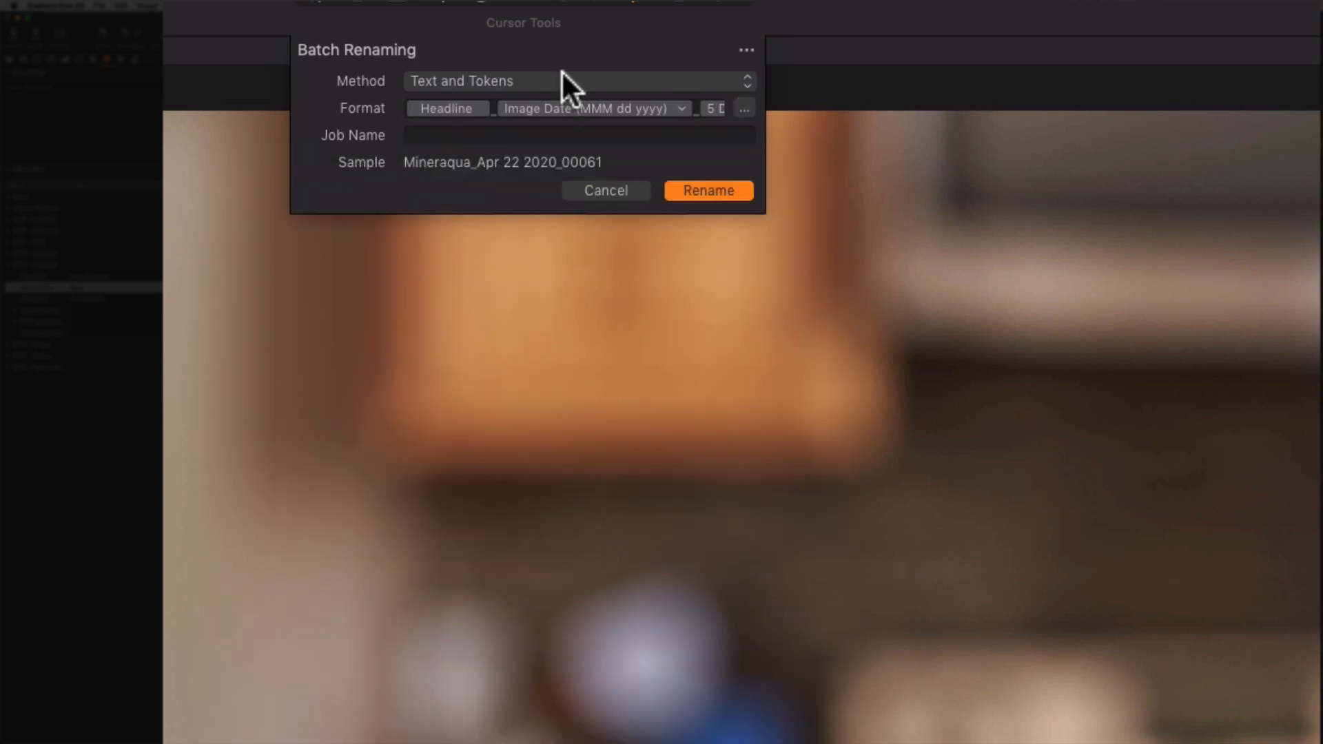
Set the batch rename's naming format to the Product Basic preset and confirm it
click(744, 108)
click(535, 212)
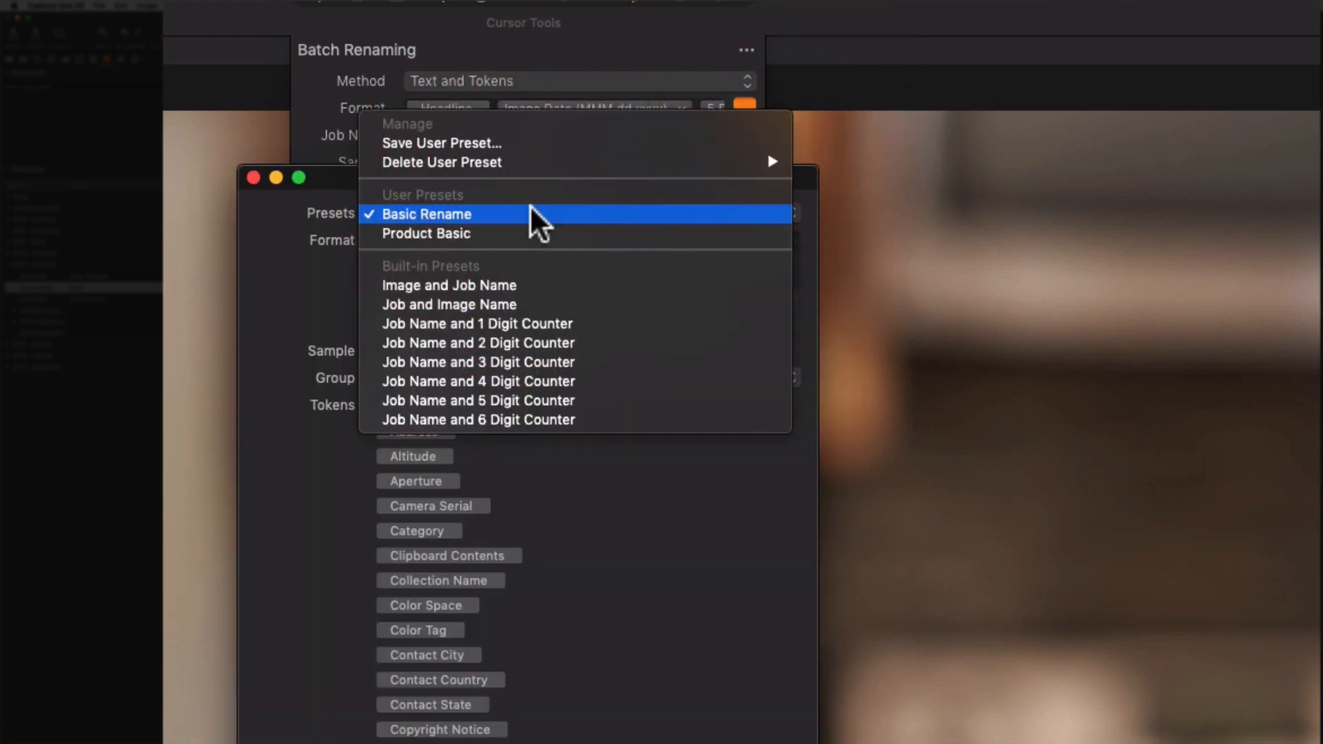
click(536, 234)
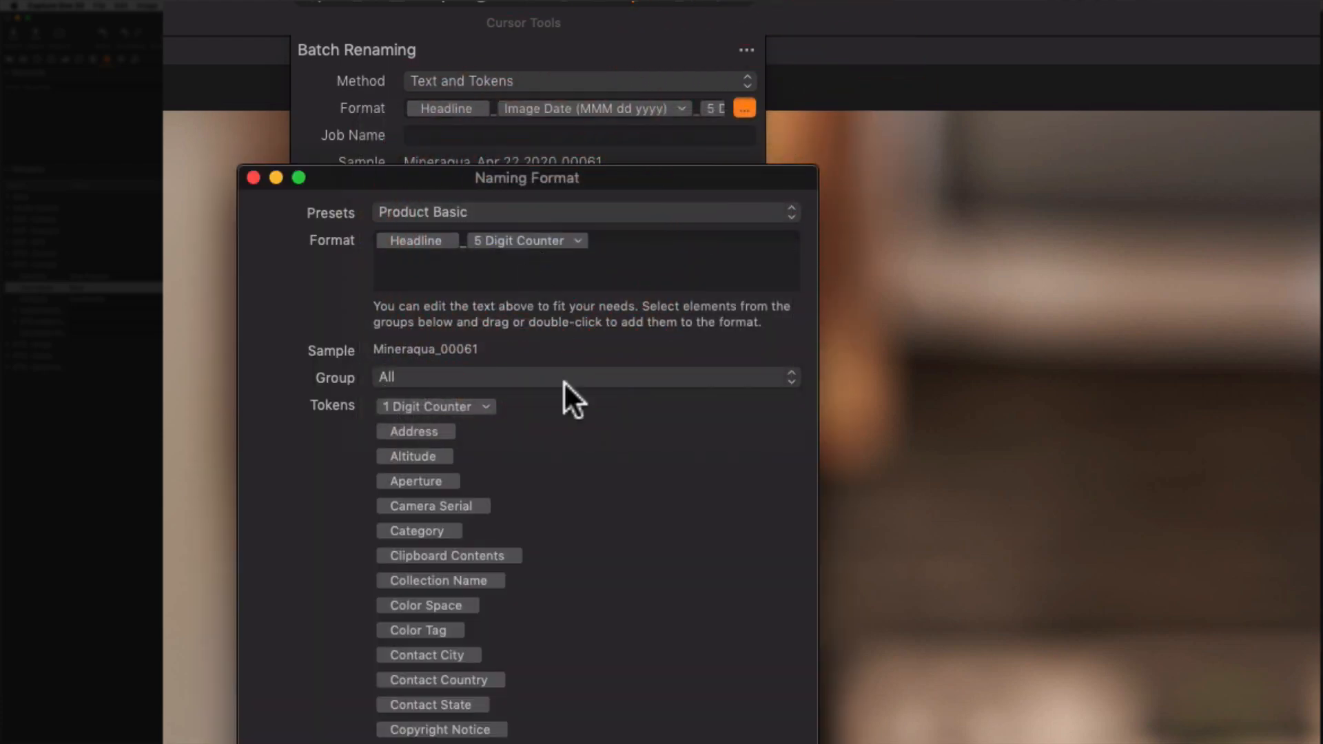
key(Return)
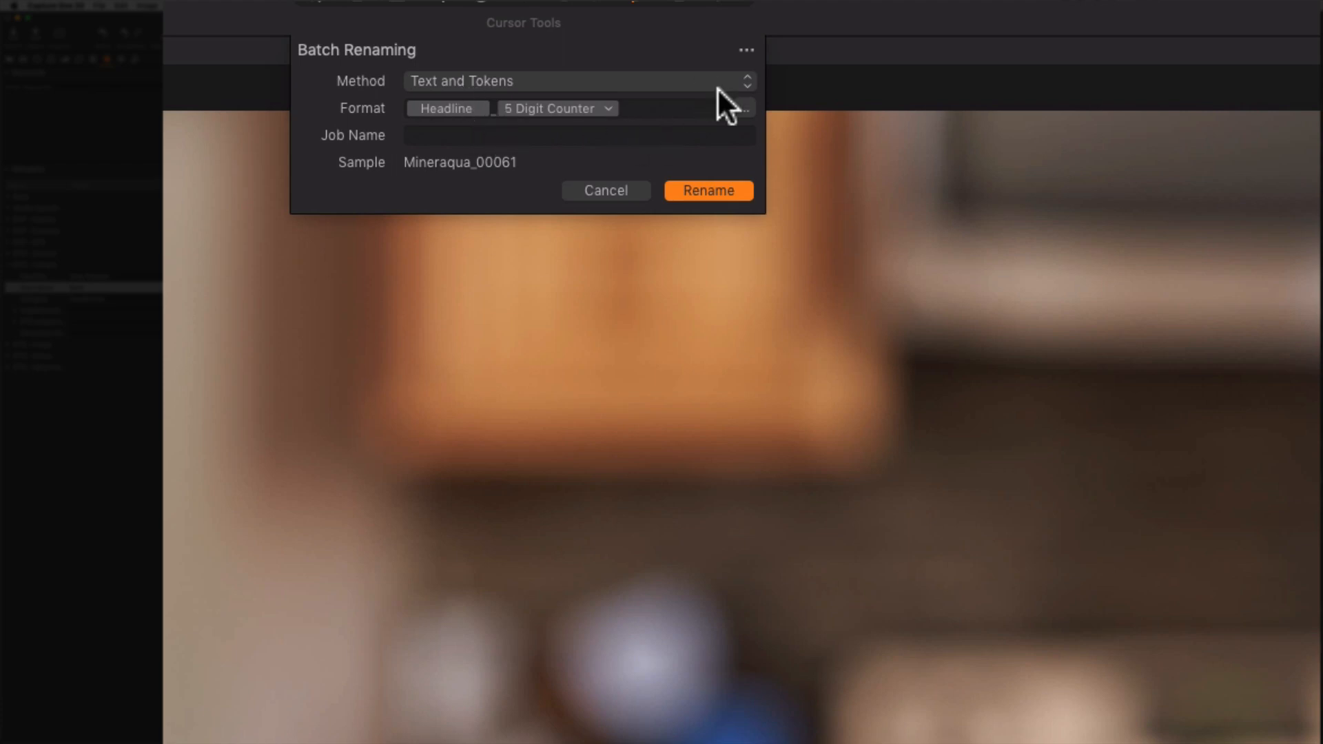
Reopen the naming format and clear all tokens and text from it
click(743, 107)
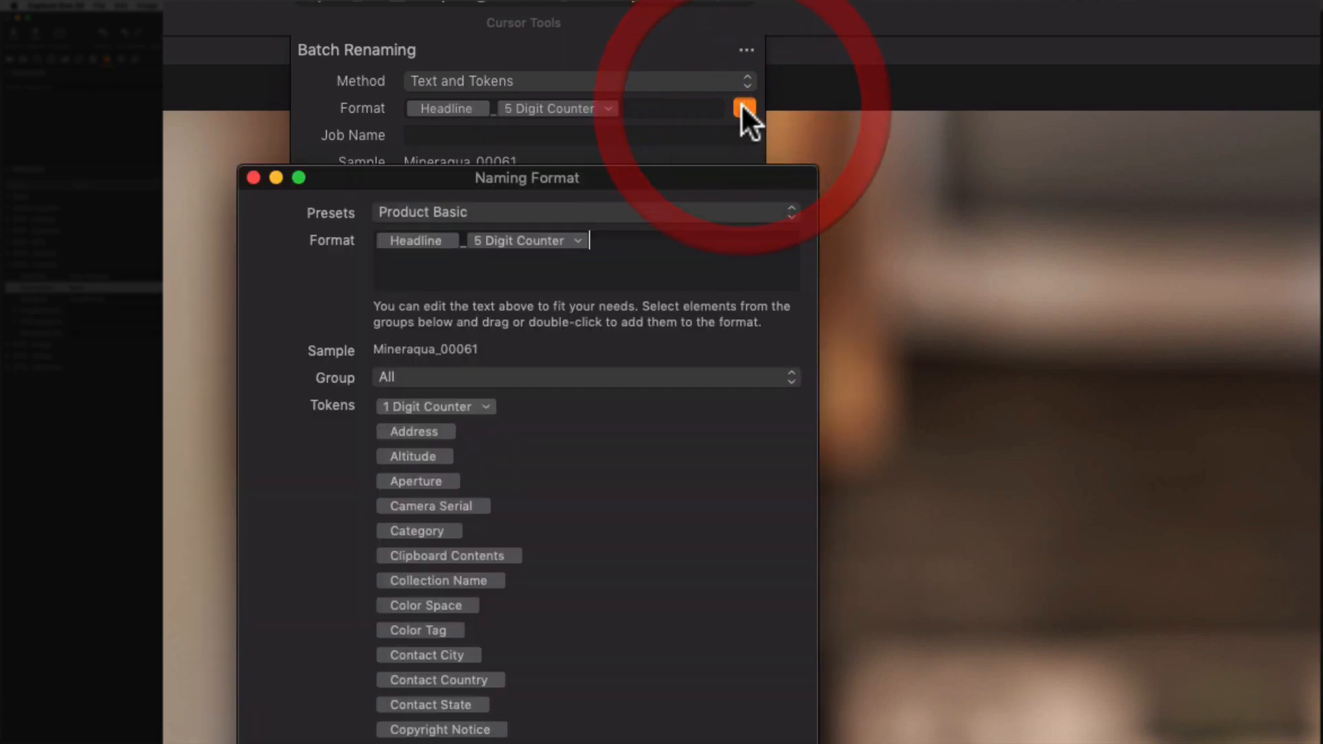
click(387, 212)
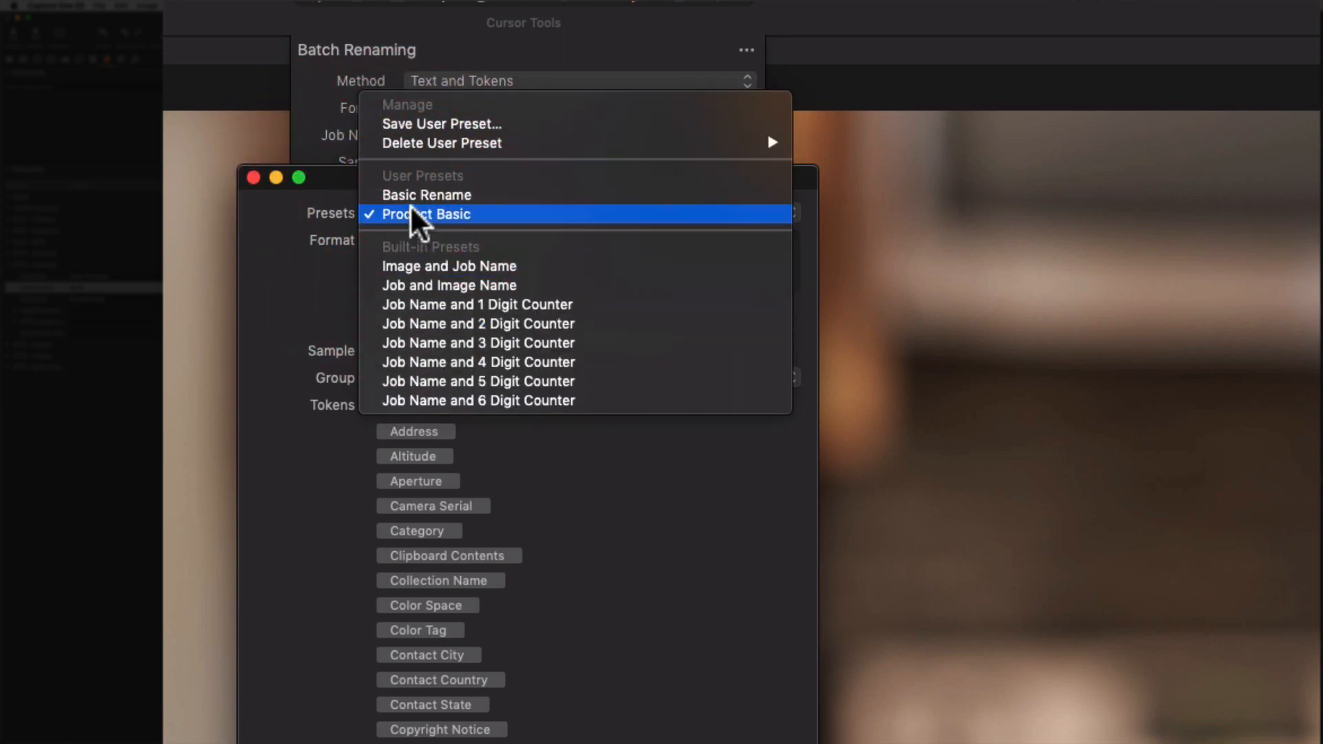
click(411, 206)
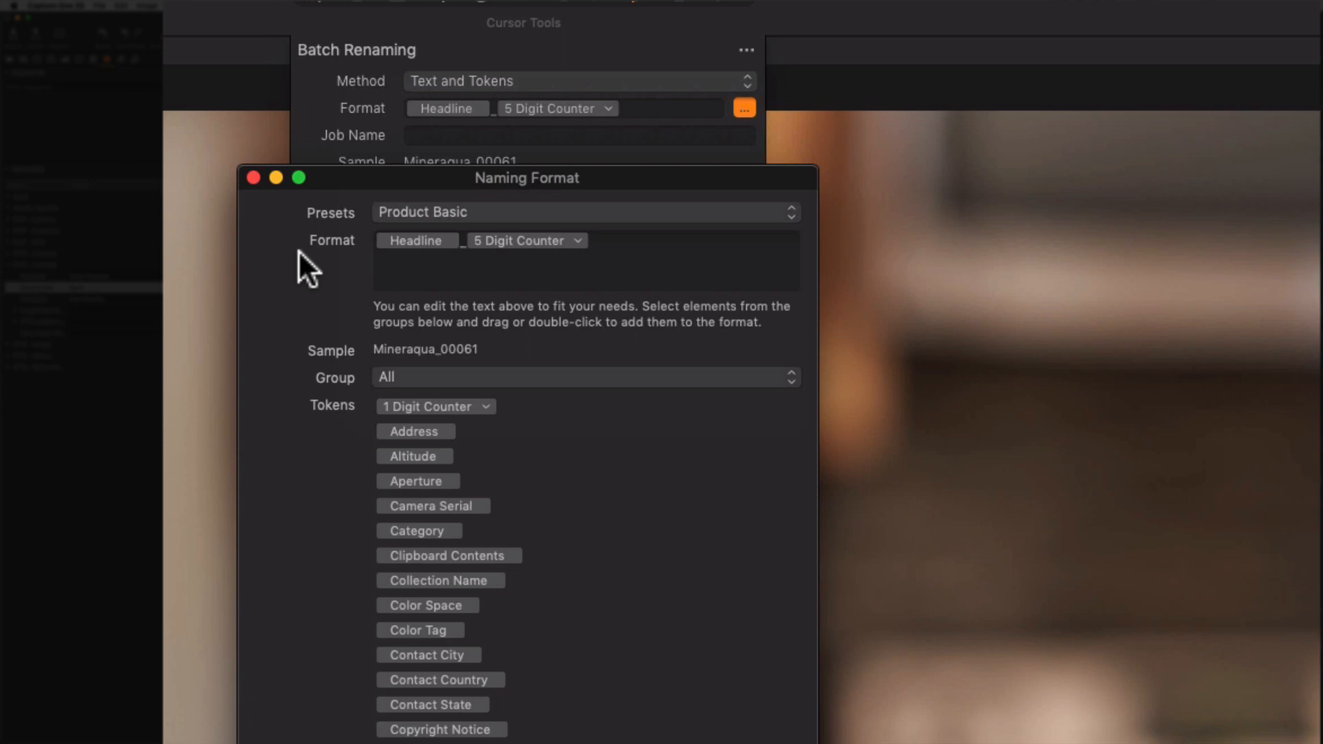
click(593, 235)
key(BackSpace)
key(BackSpace)
key(BackSpace)
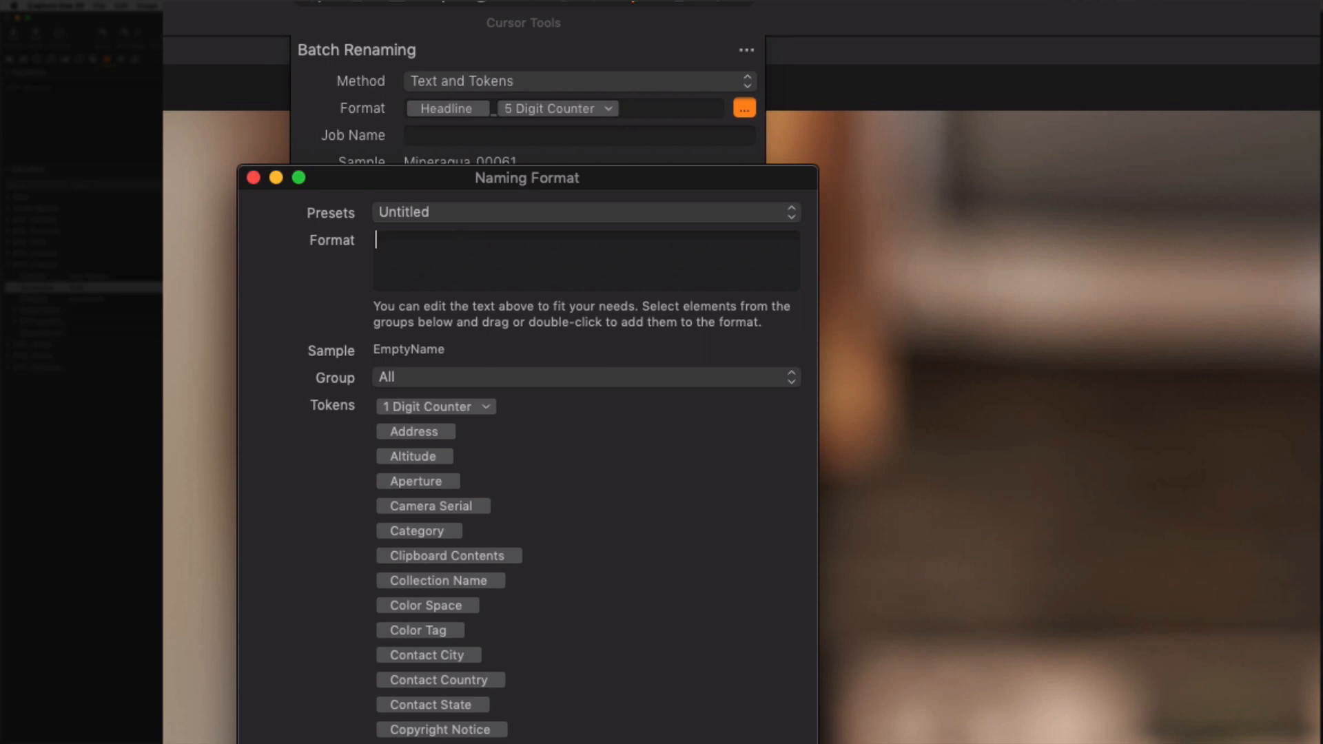
Look through the list of naming tokens available for the file name format
scroll(453, 582, down, 3)
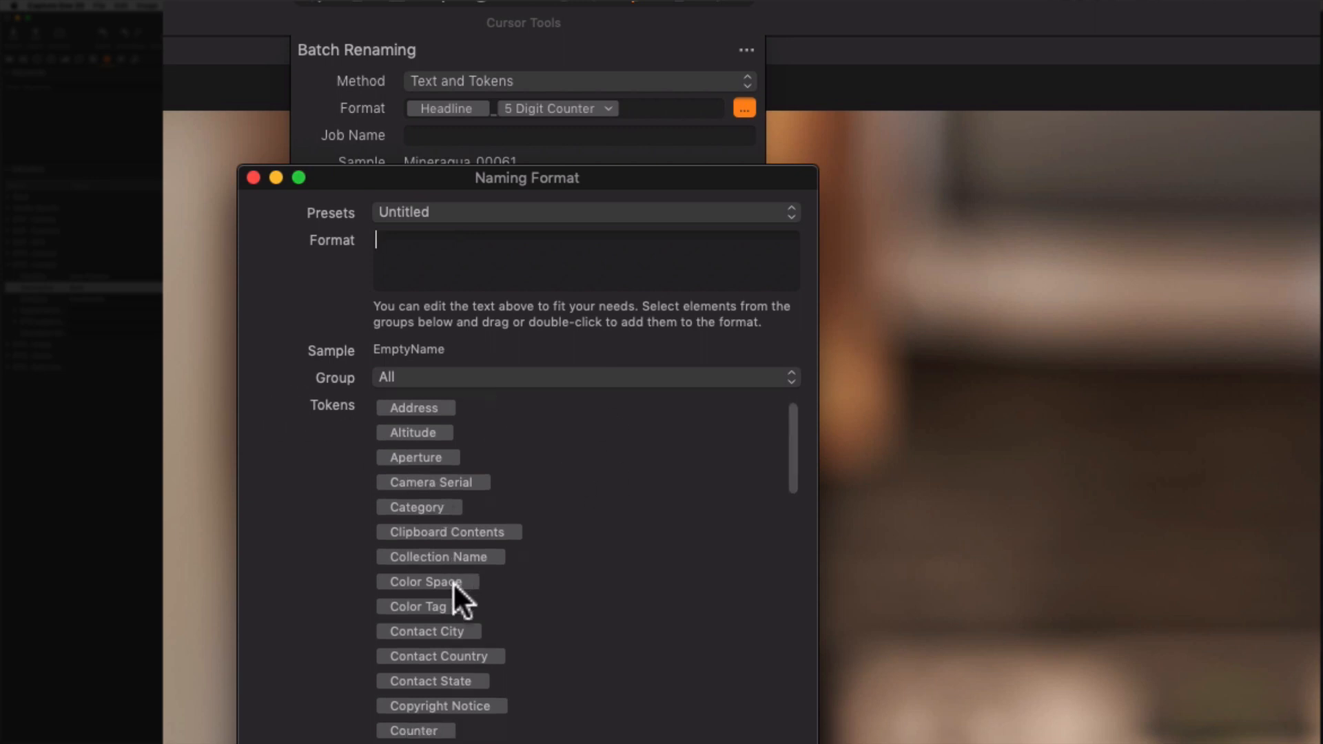
scroll(453, 582, down, 15)
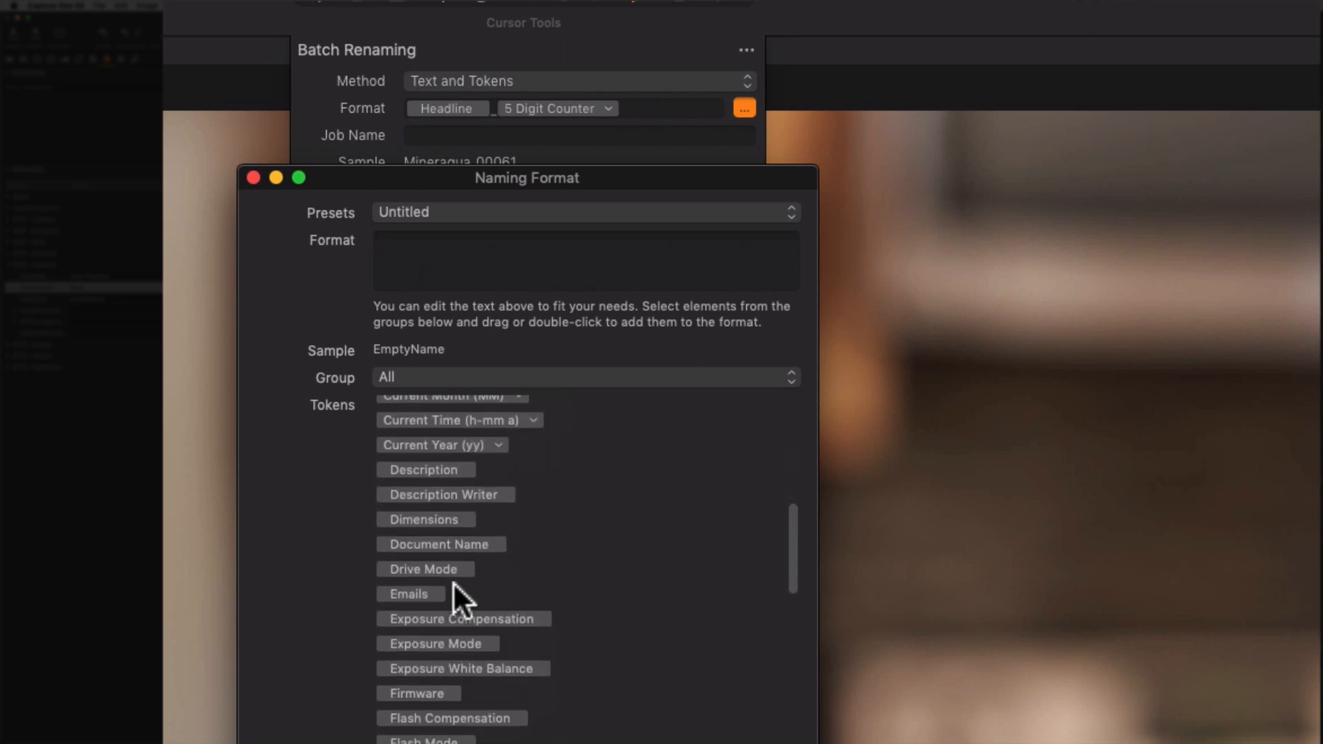
scroll(452, 582, down, 10)
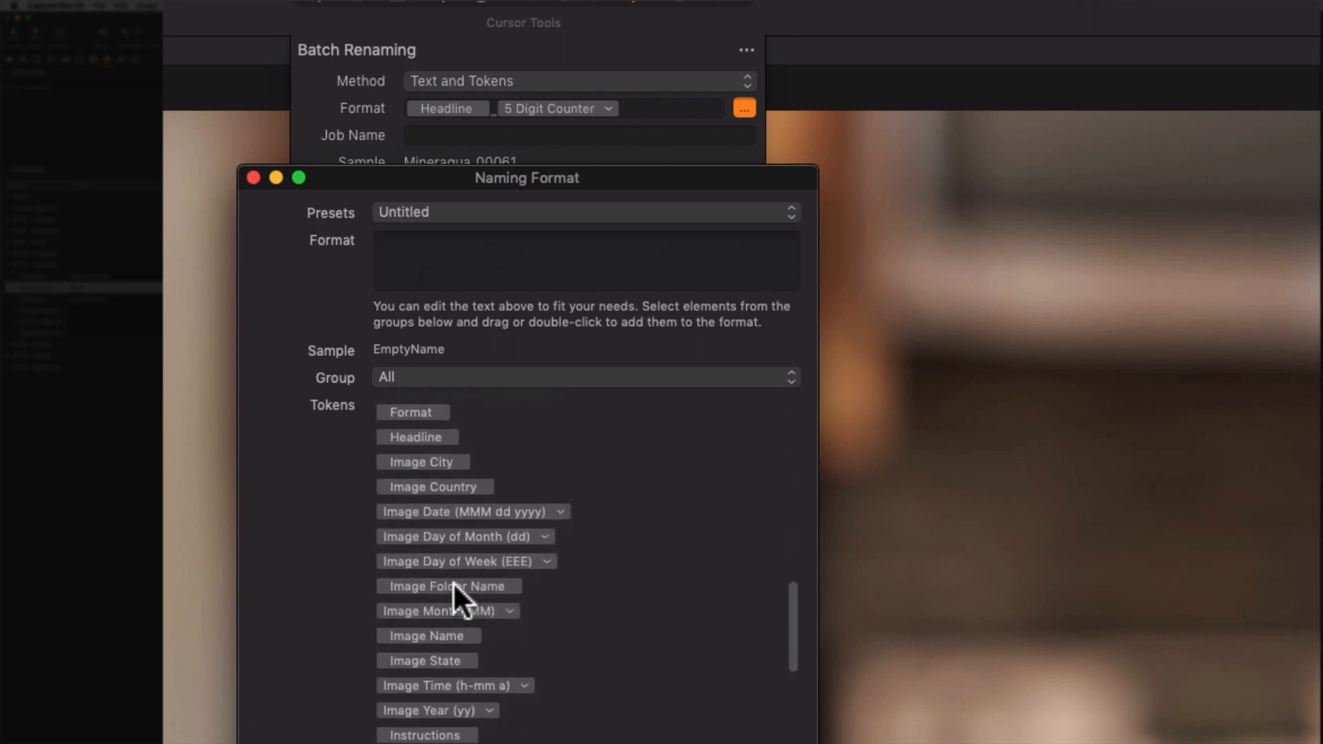
scroll(452, 581, up, 13)
scroll(453, 582, up, 20)
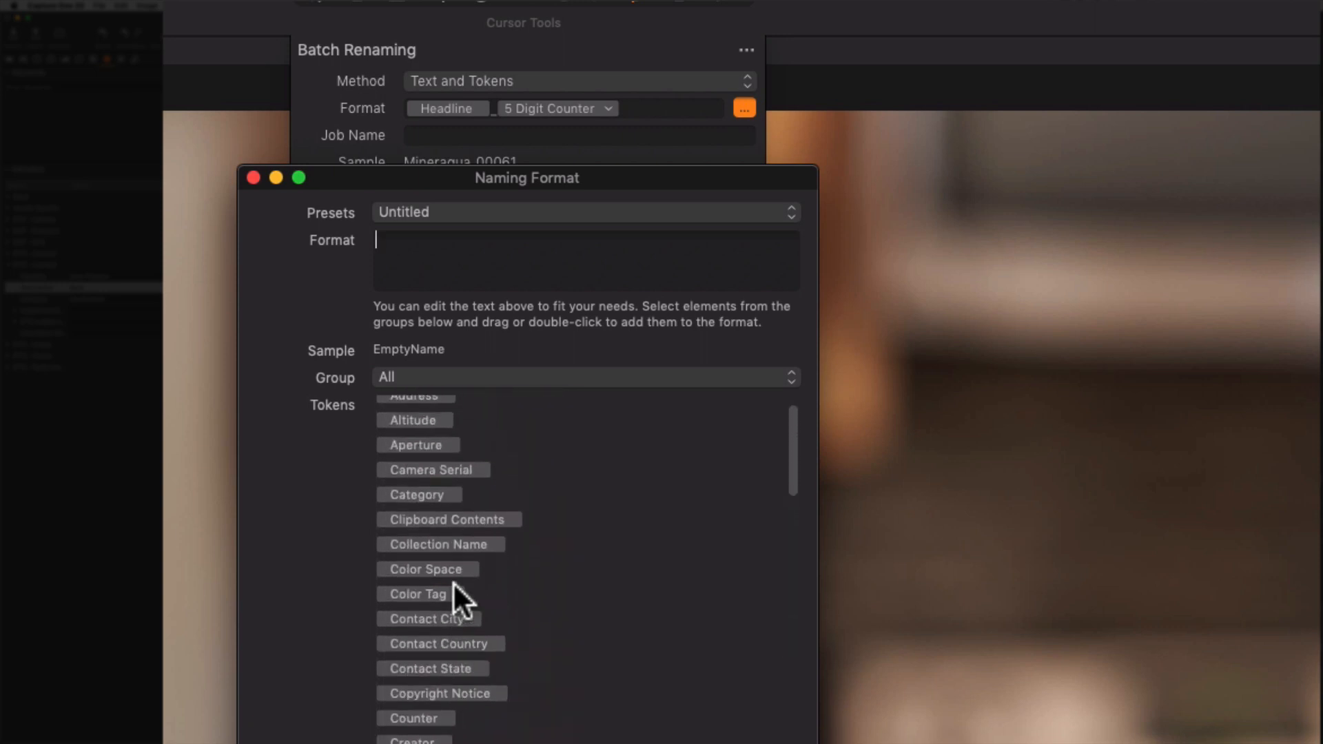
scroll(452, 581, up, 1)
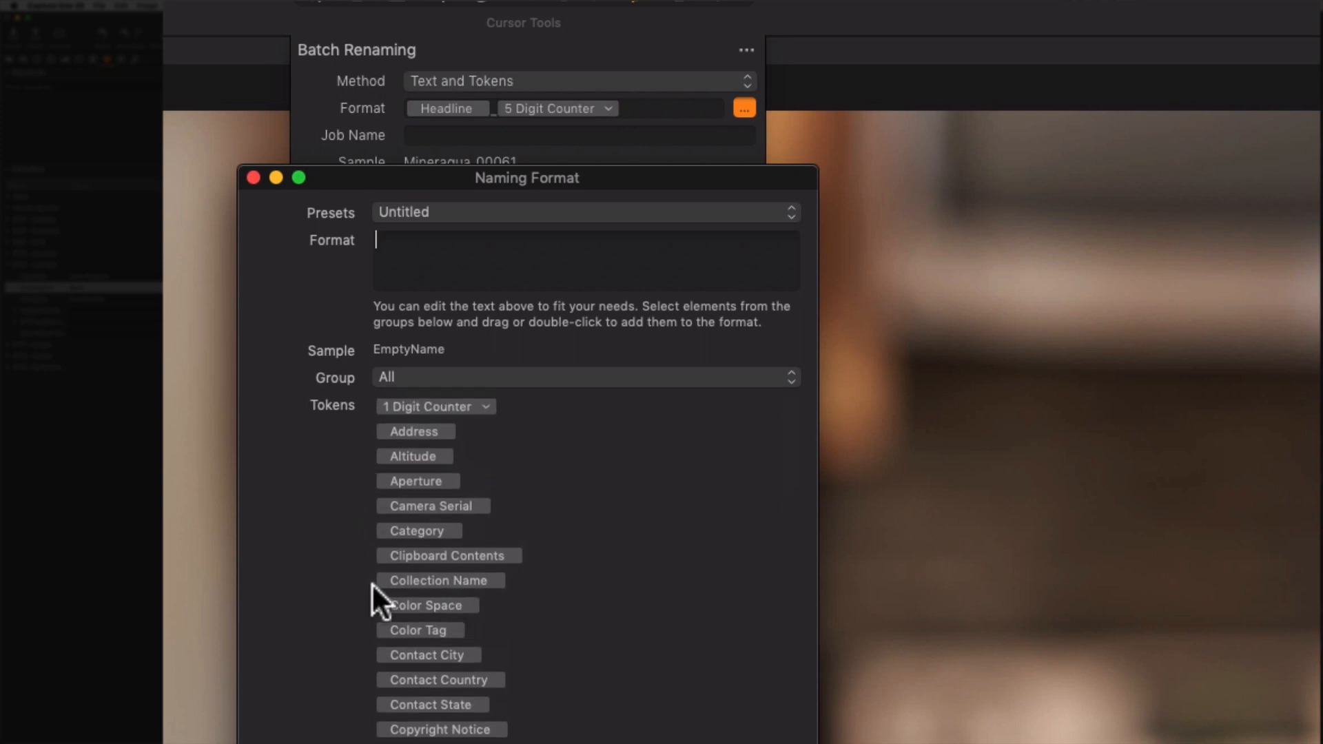
scroll(371, 583, down, 2)
scroll(372, 585, down, 15)
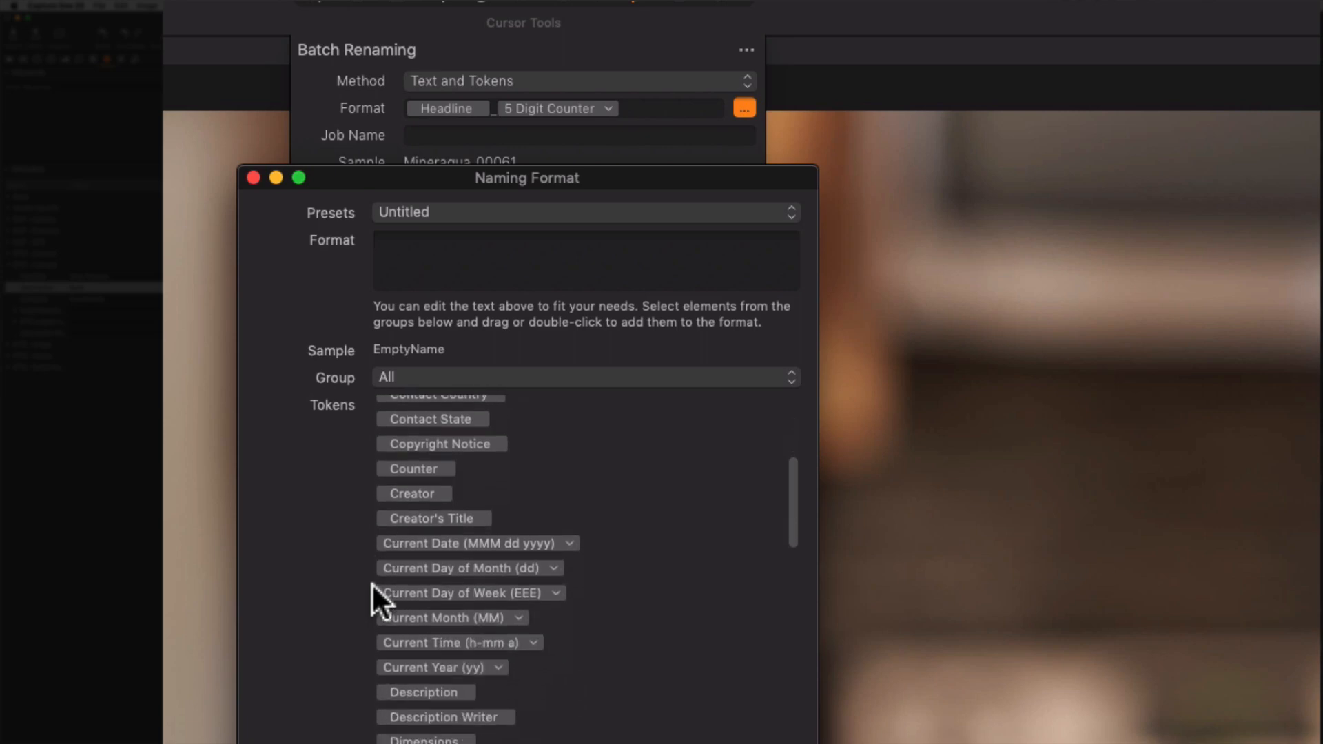
scroll(372, 600, down, 11)
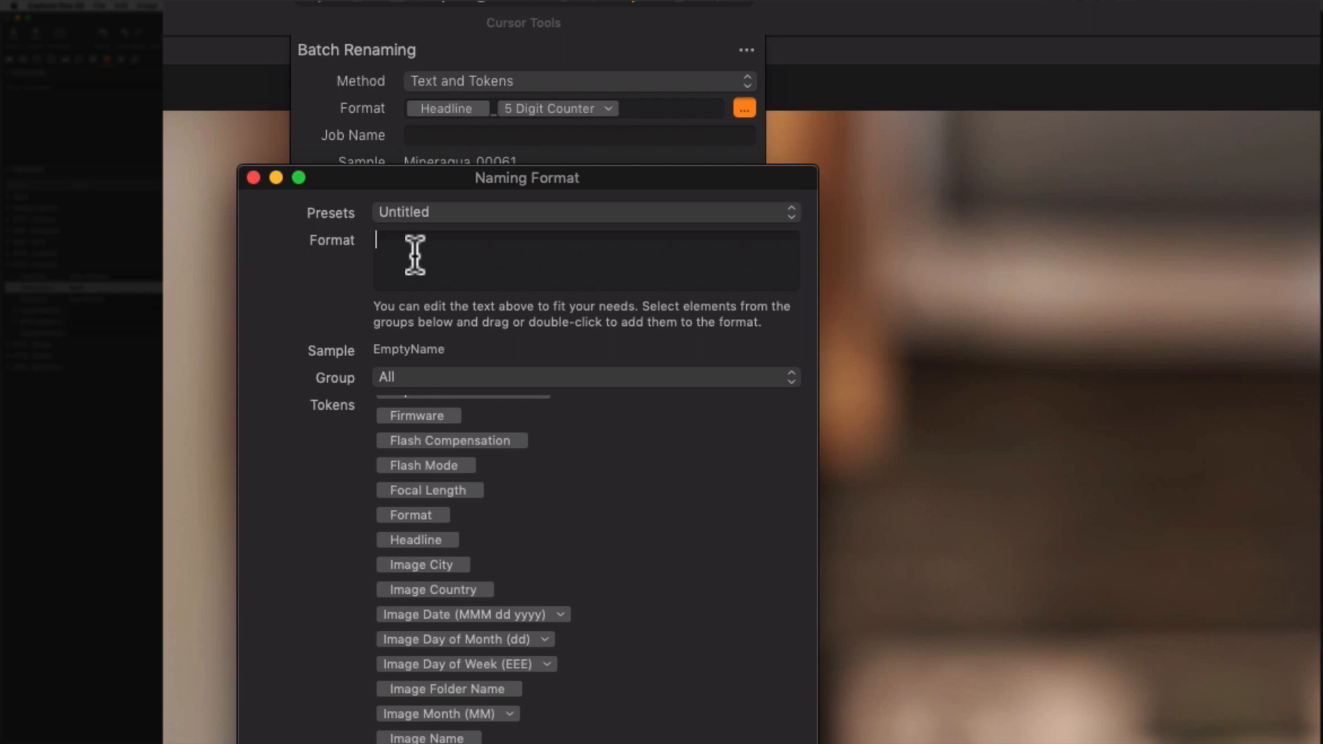
Add the Headline token to the empty naming format
text(Hea)
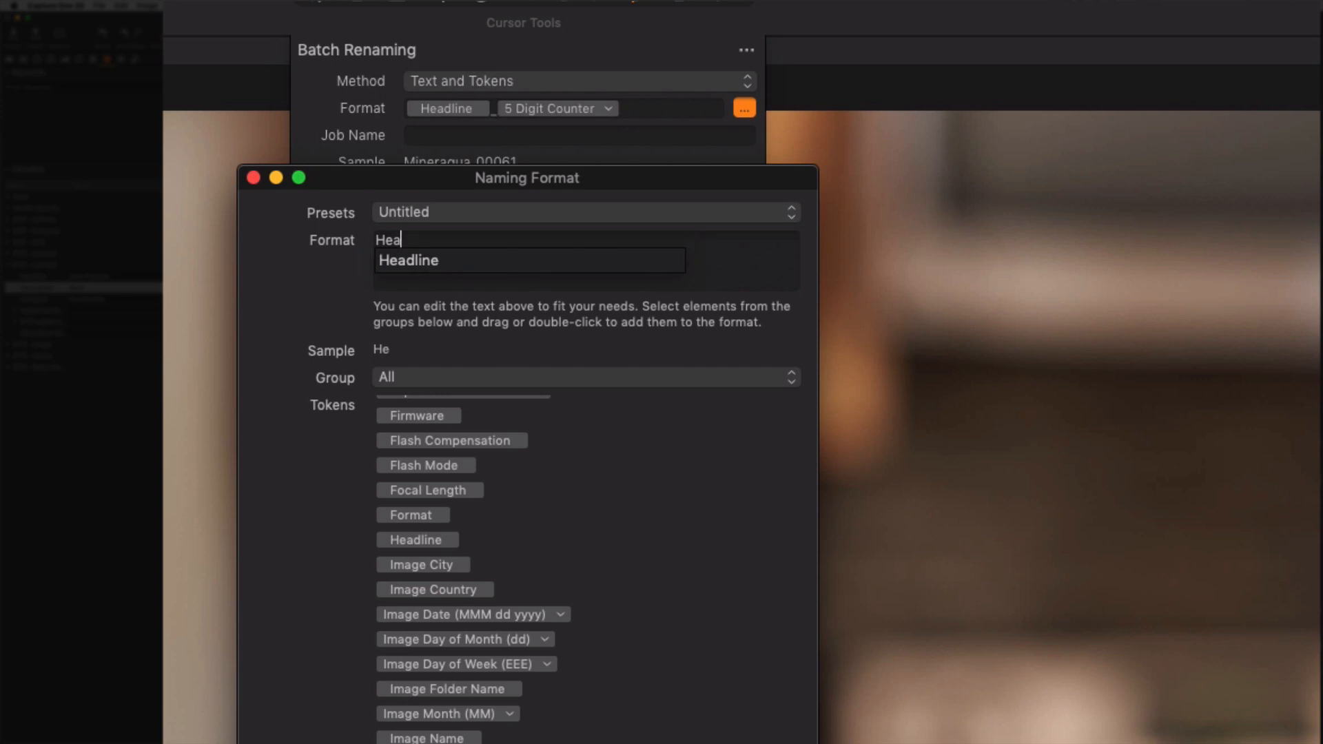
click(422, 262)
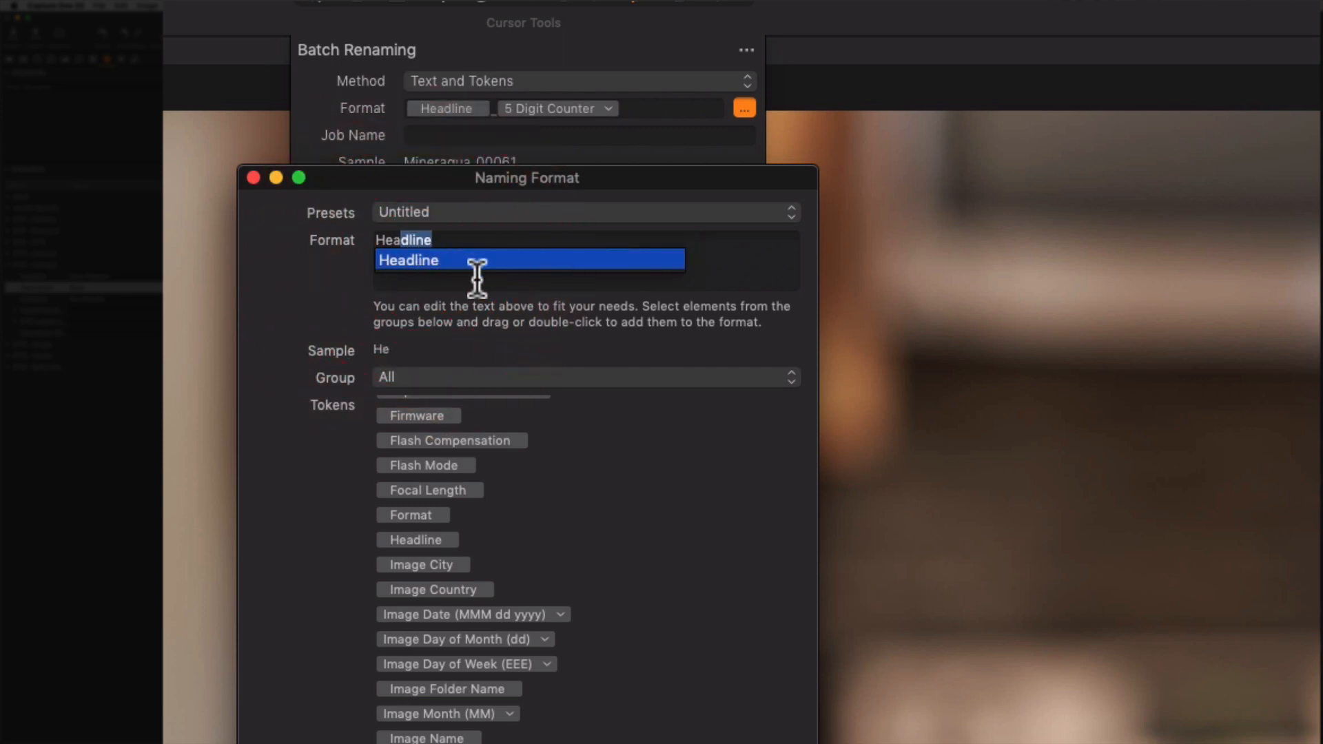
key(Return)
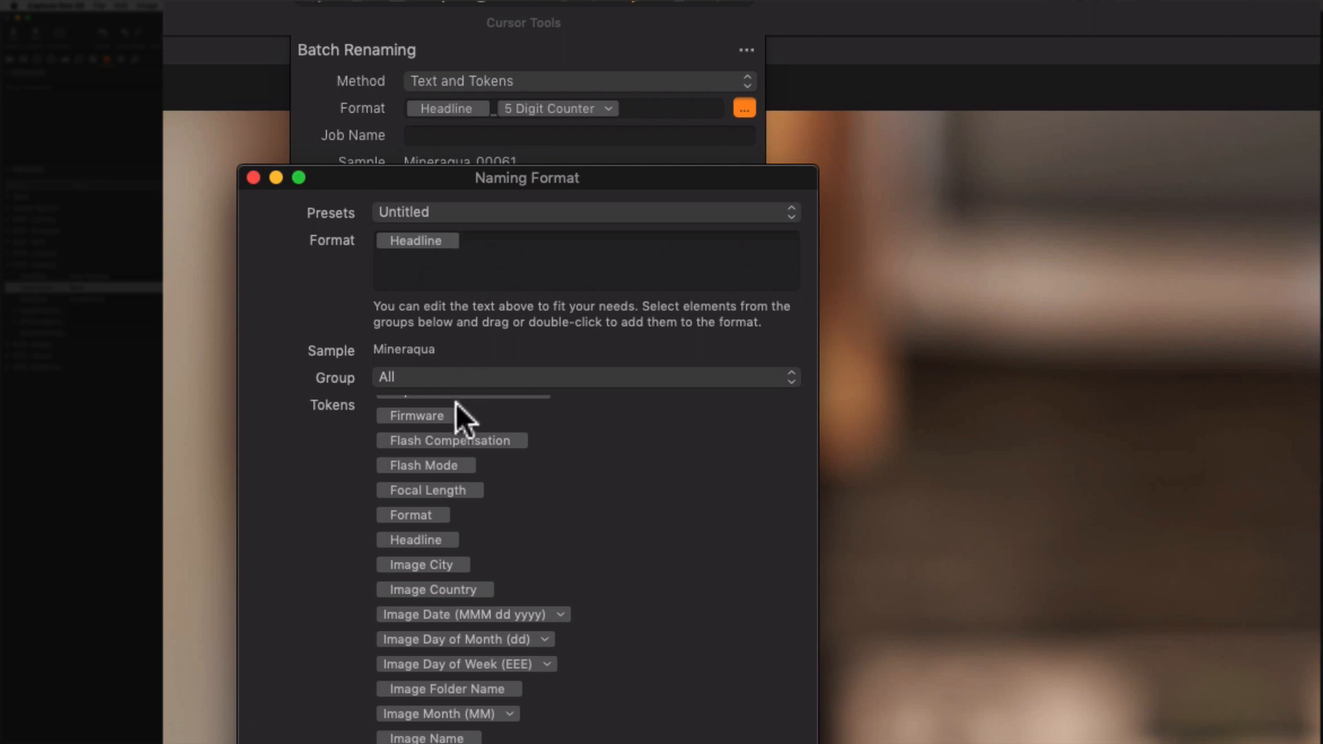
scroll(544, 575, down, 4)
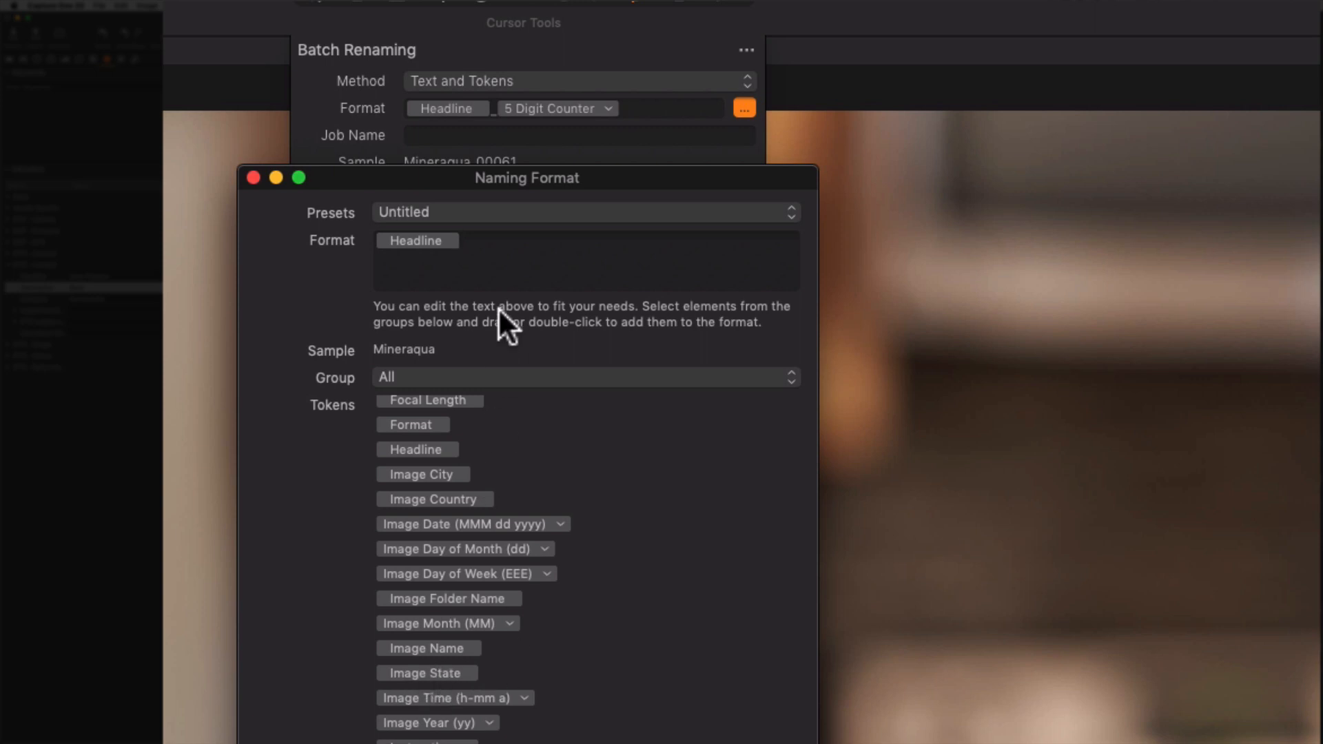
Try the Basic Rename preset, switch the naming format back to Product Basic and confirm it
click(501, 210)
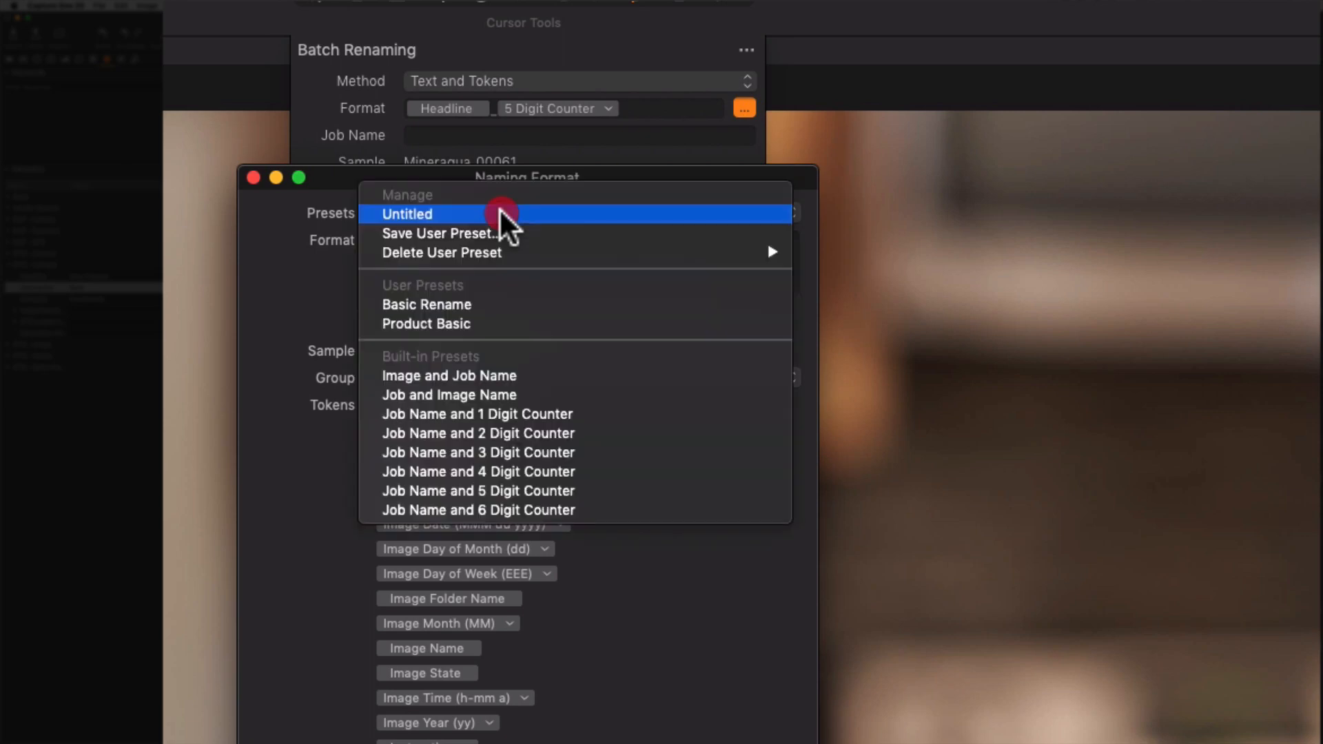
click(489, 301)
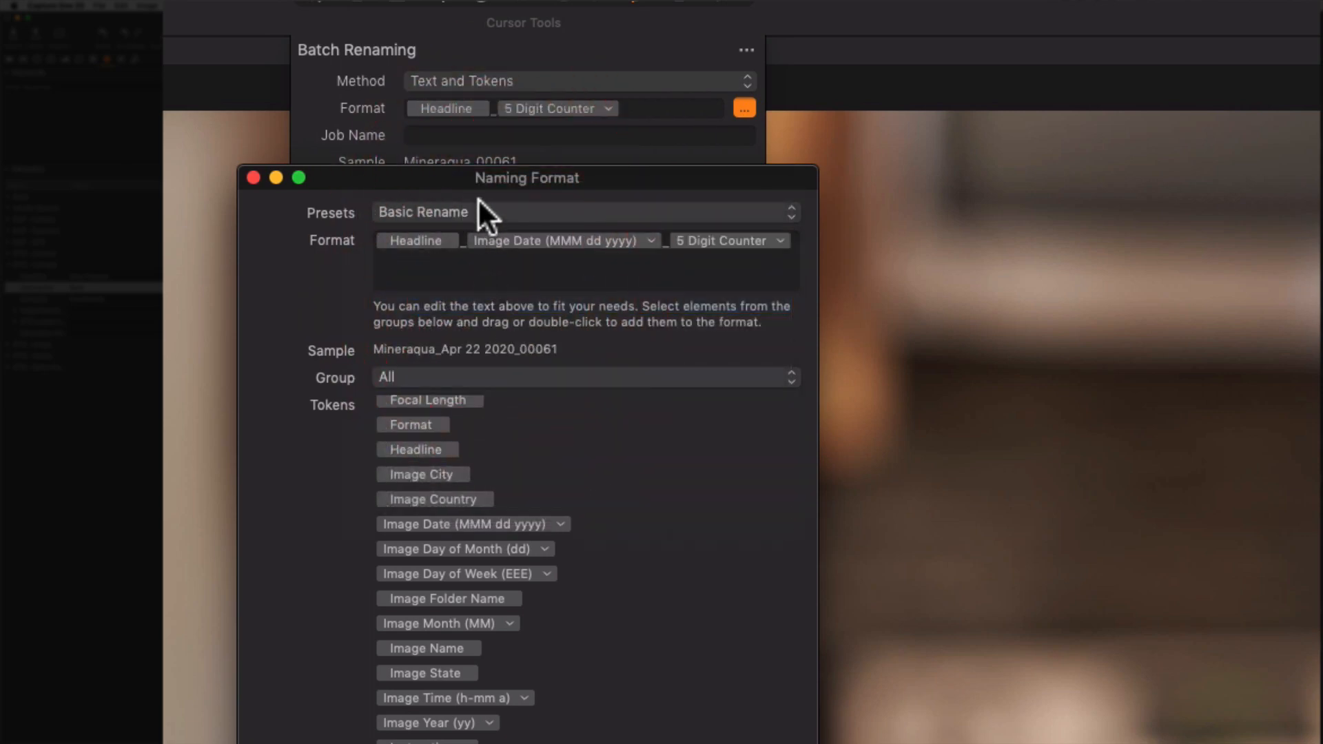
click(477, 207)
click(479, 234)
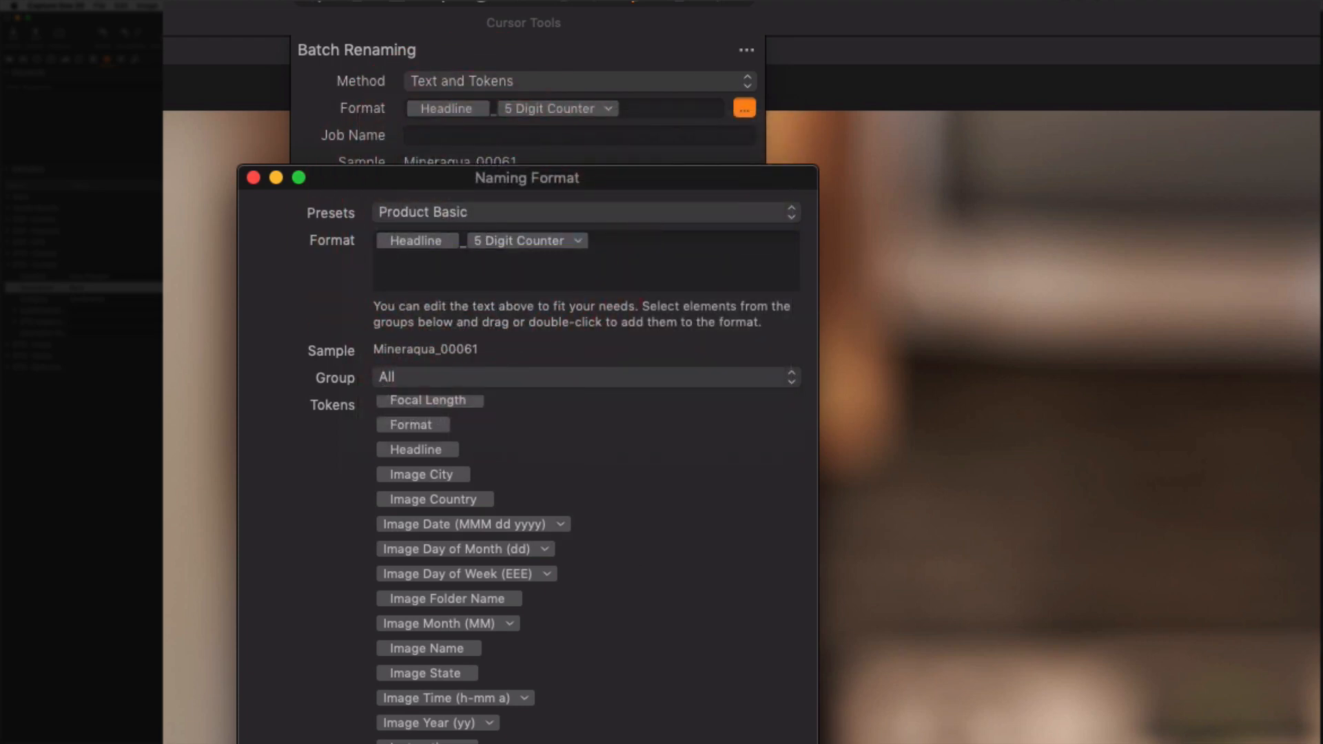
click(747, 736)
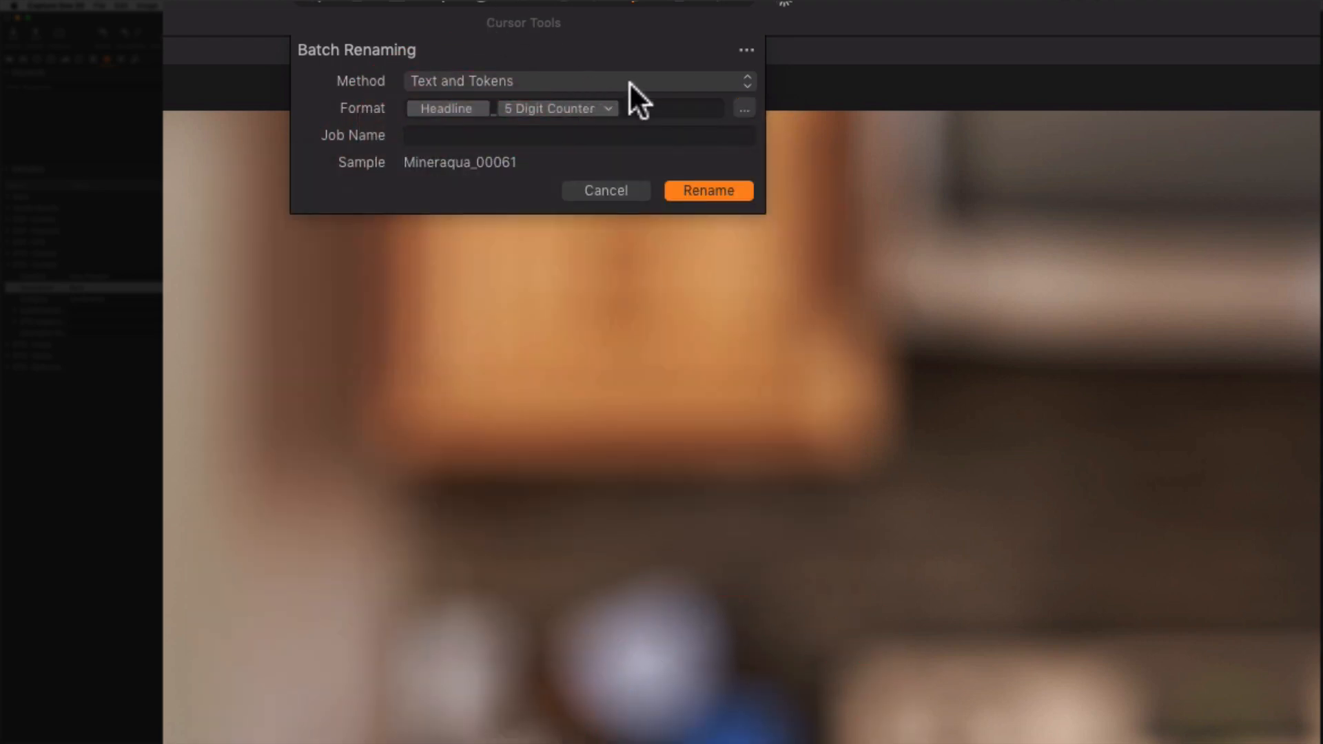
Reset the rename counter and rename all selected photos
click(746, 49)
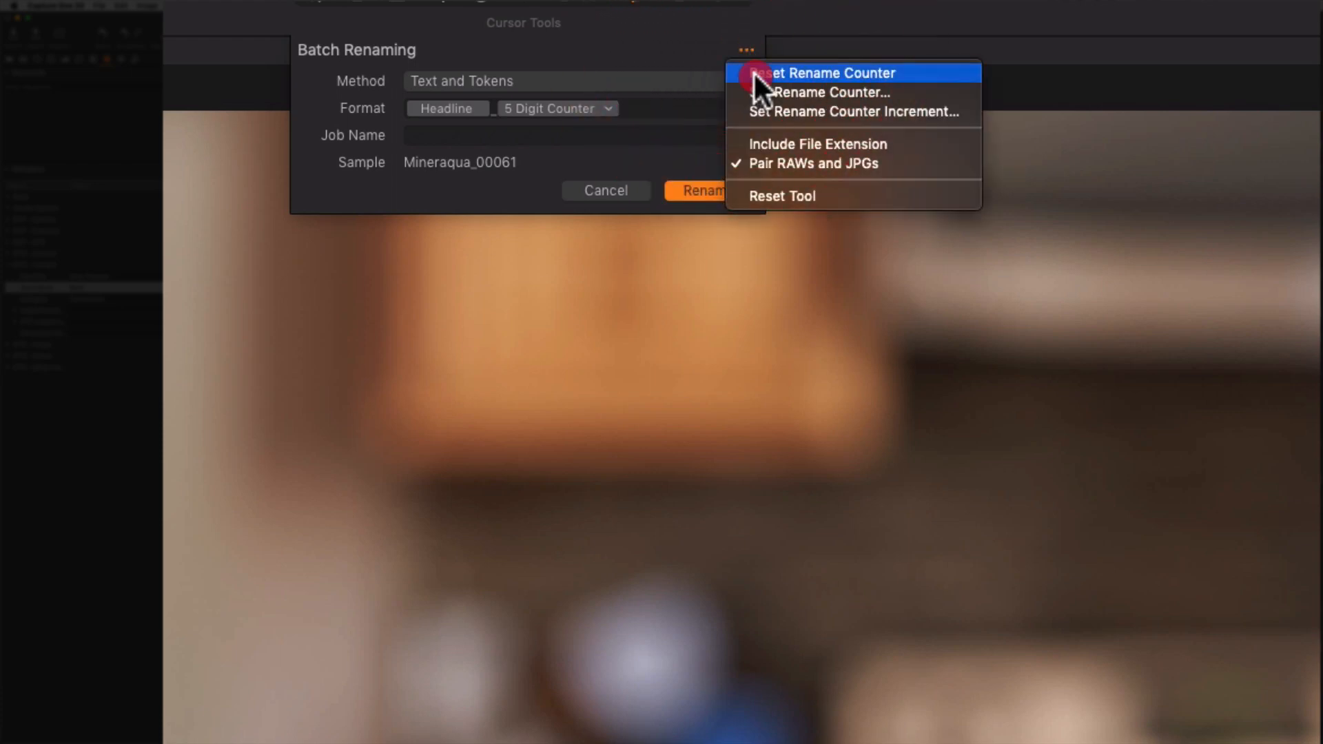
click(754, 72)
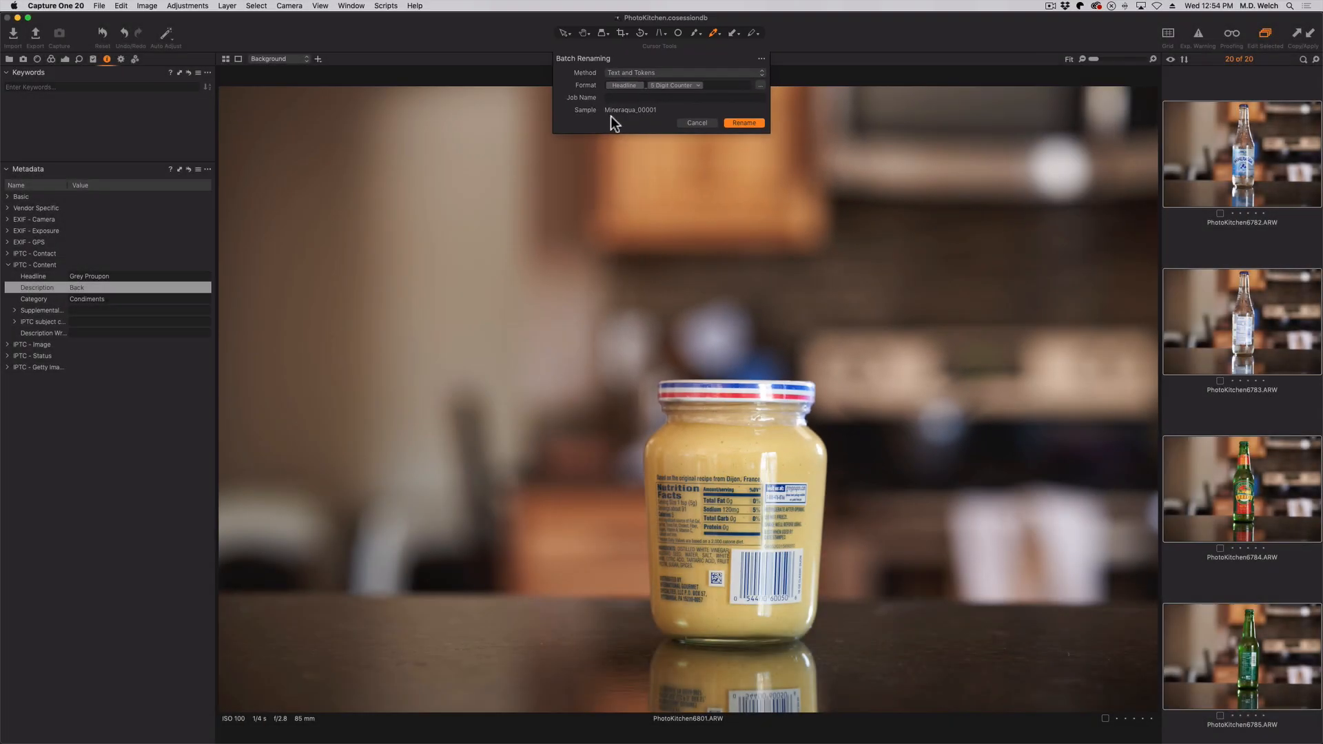
click(743, 123)
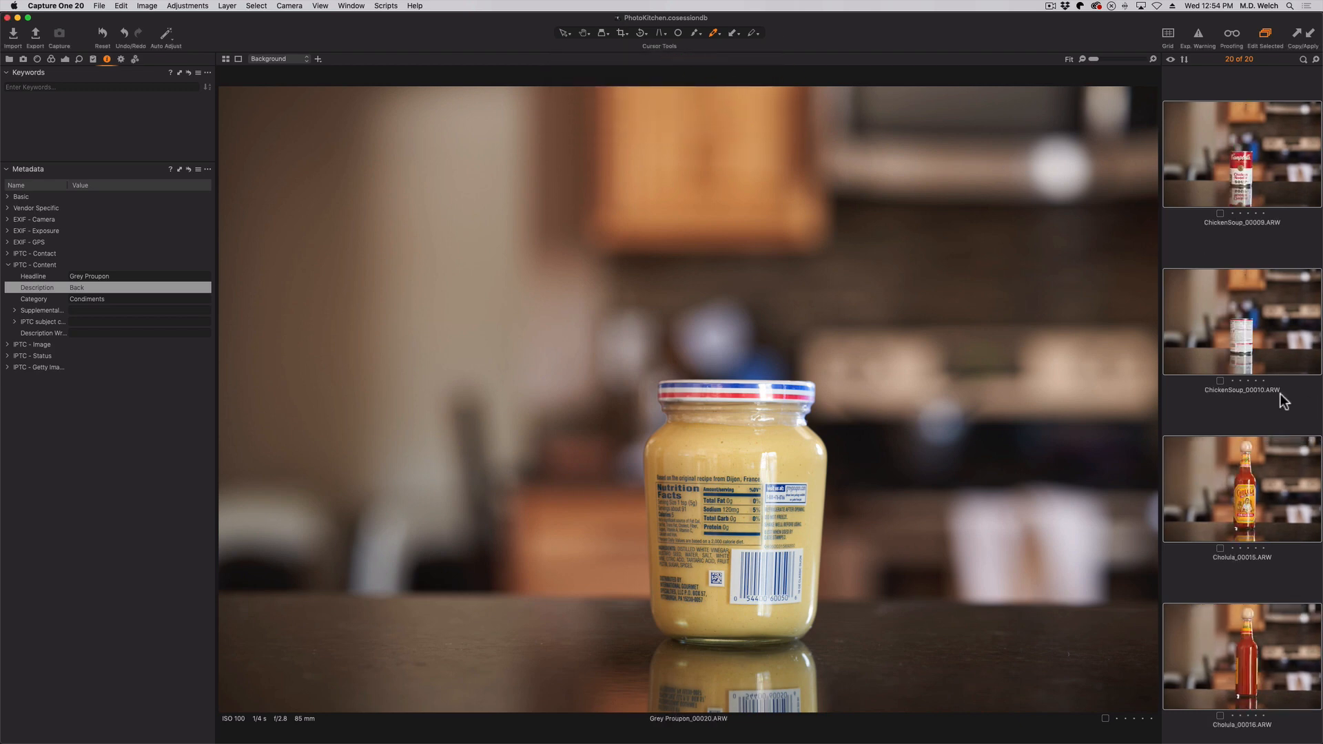
Look through the renamed photos in the thumbnail browser
scroll(1271, 389, up, 2)
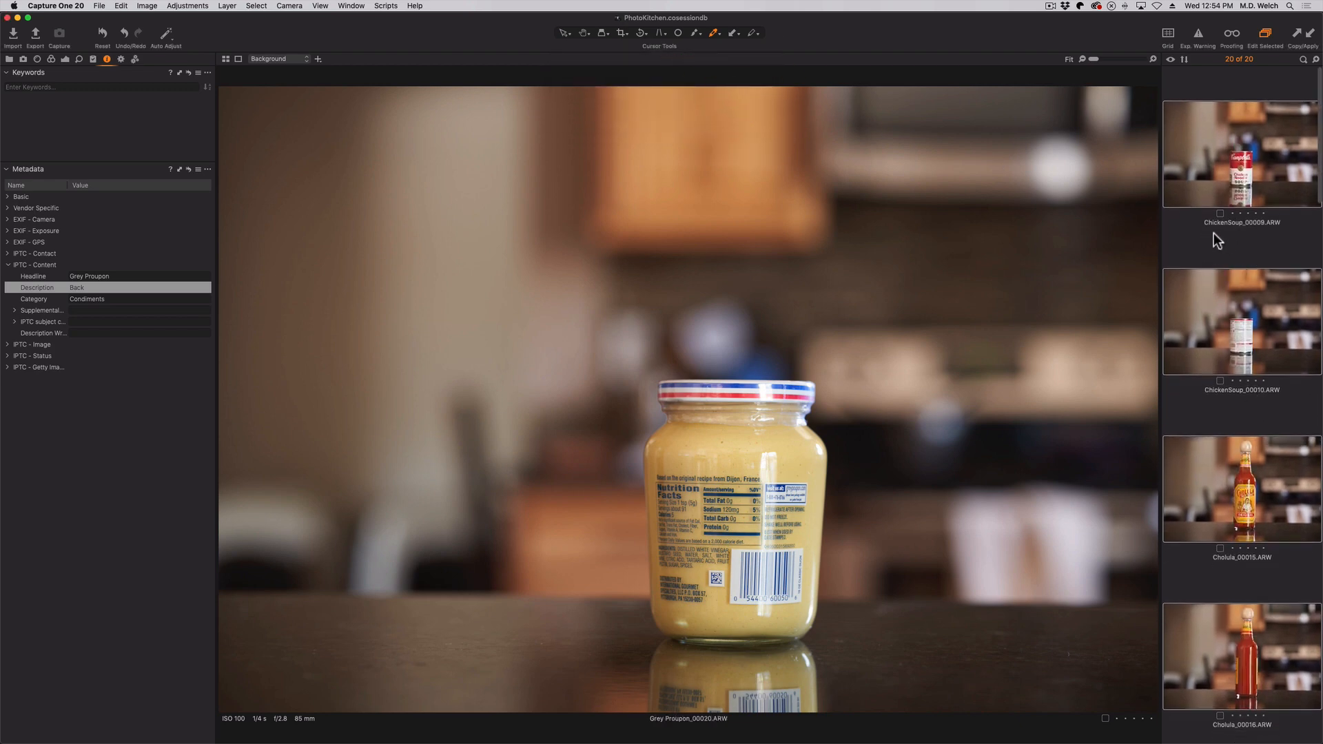
scroll(1228, 363, down, 5)
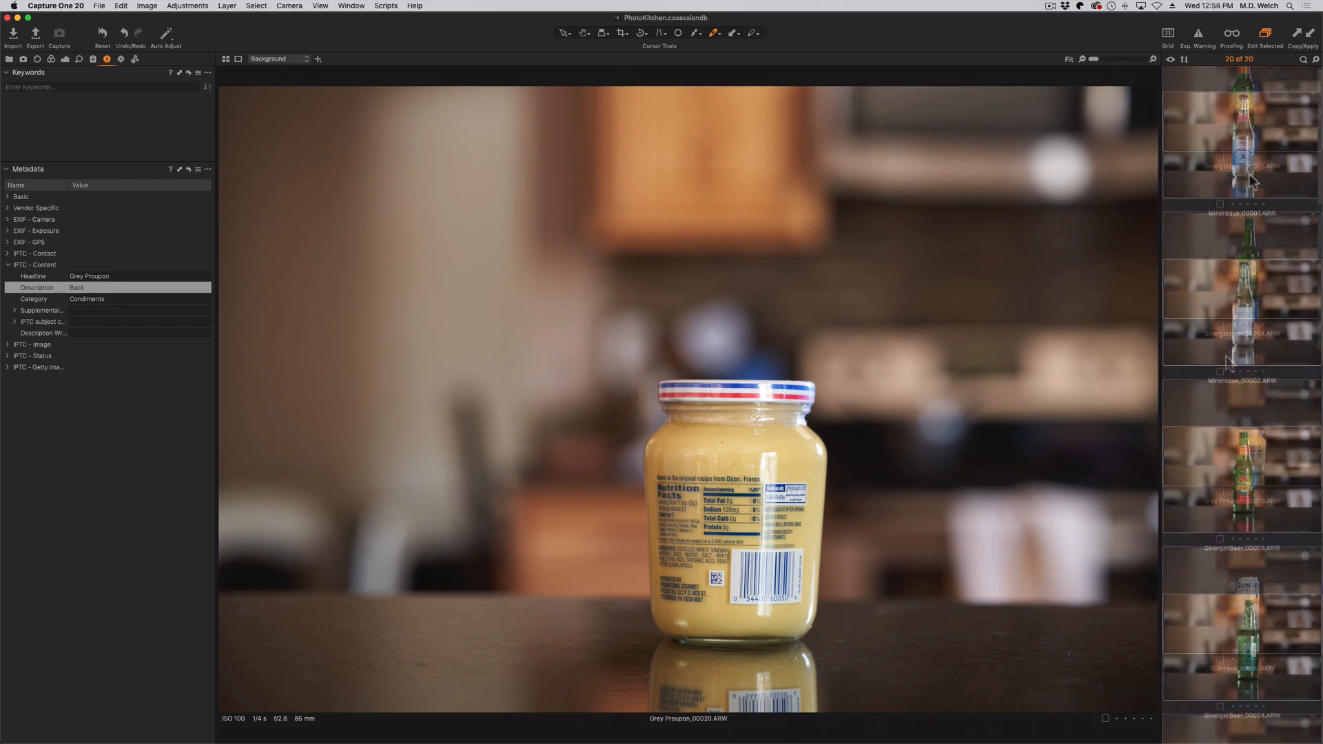
scroll(1246, 181, up, 5)
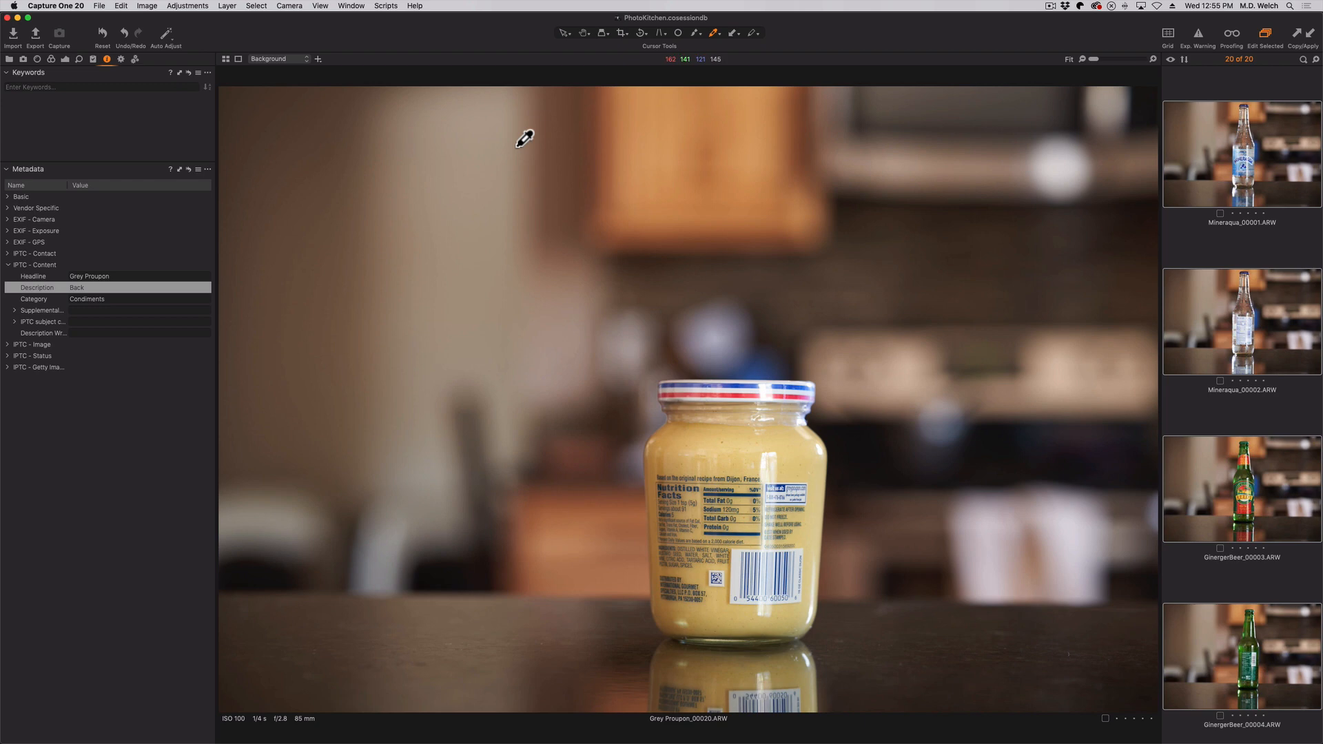
Create a new process recipe named Product
click(121, 59)
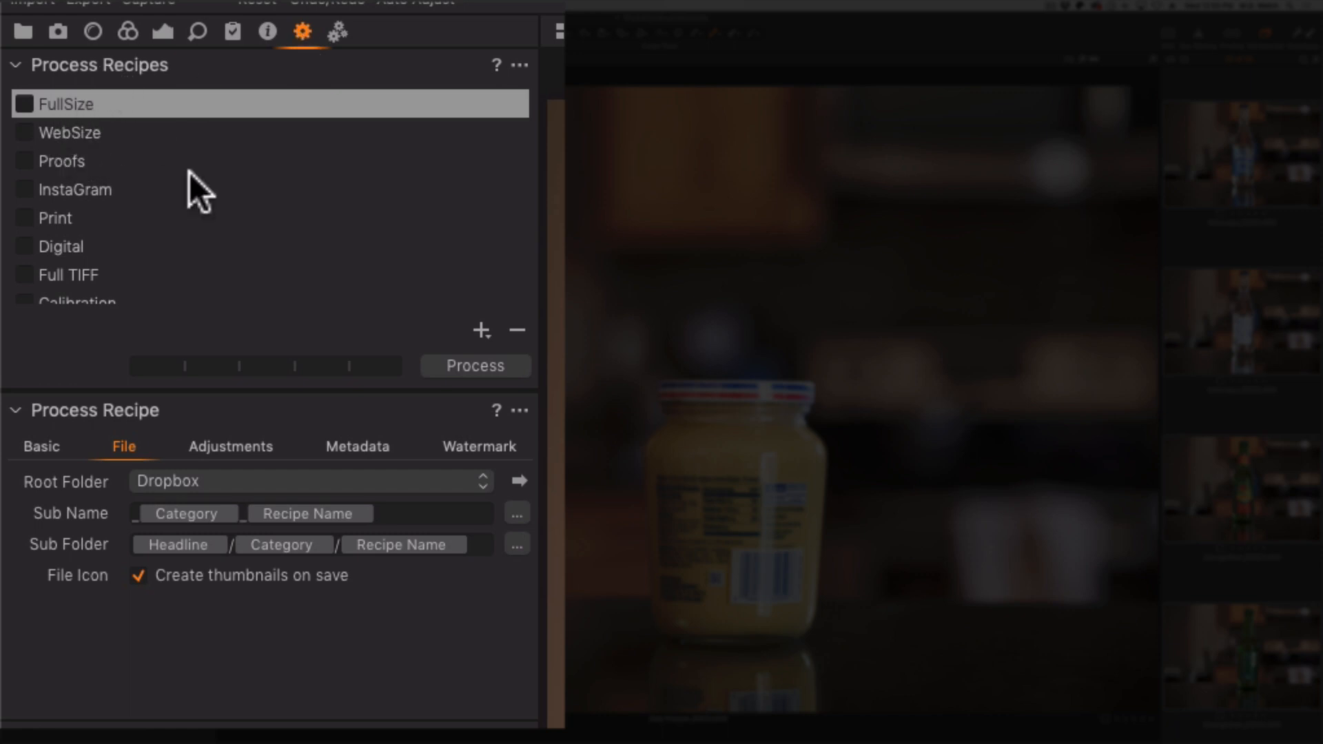
click(482, 330)
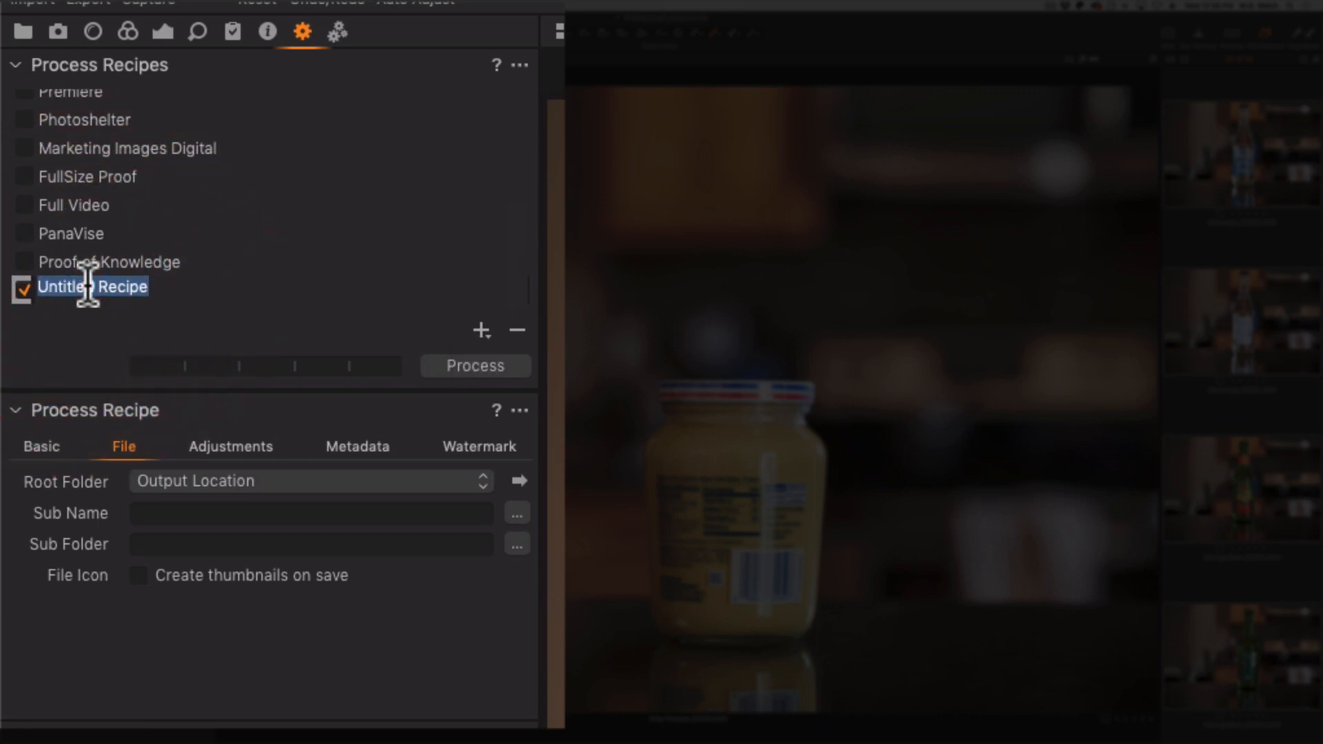
text(Prodd)
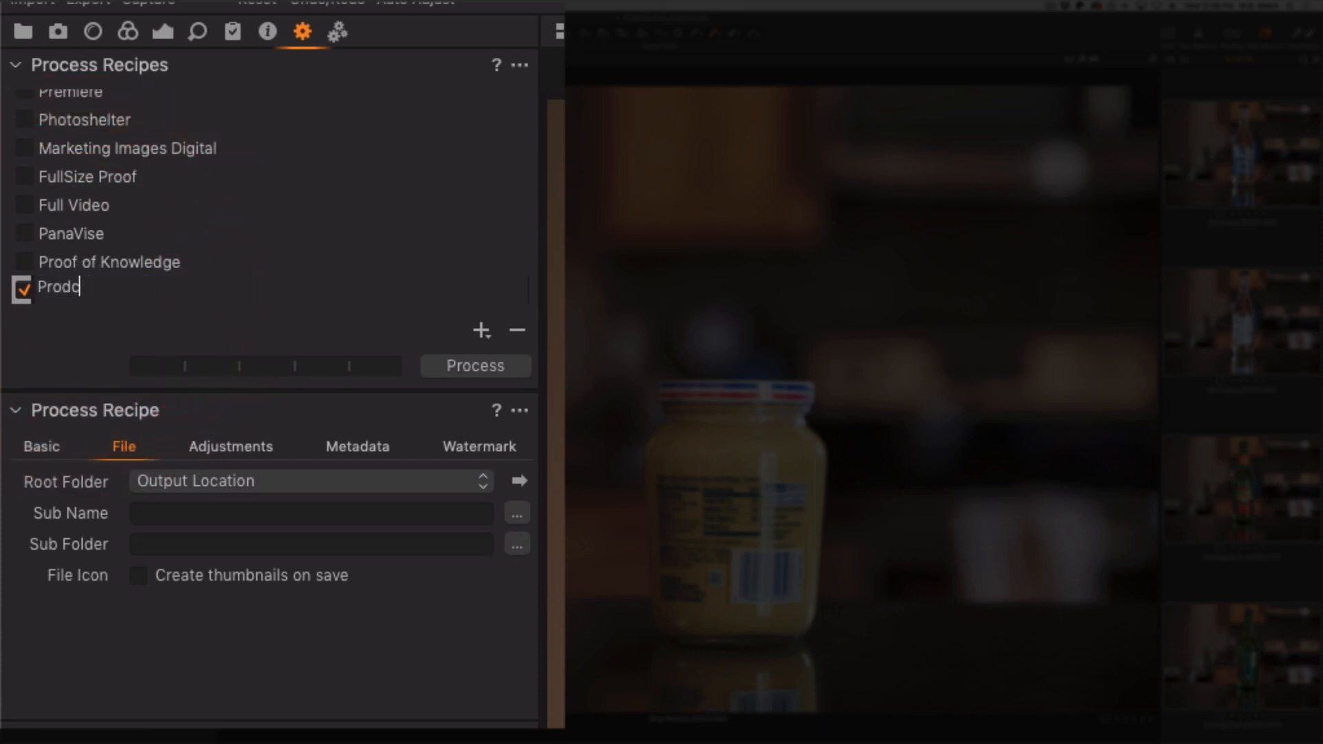
key(BackSpace)
text(uct)
key(Return)
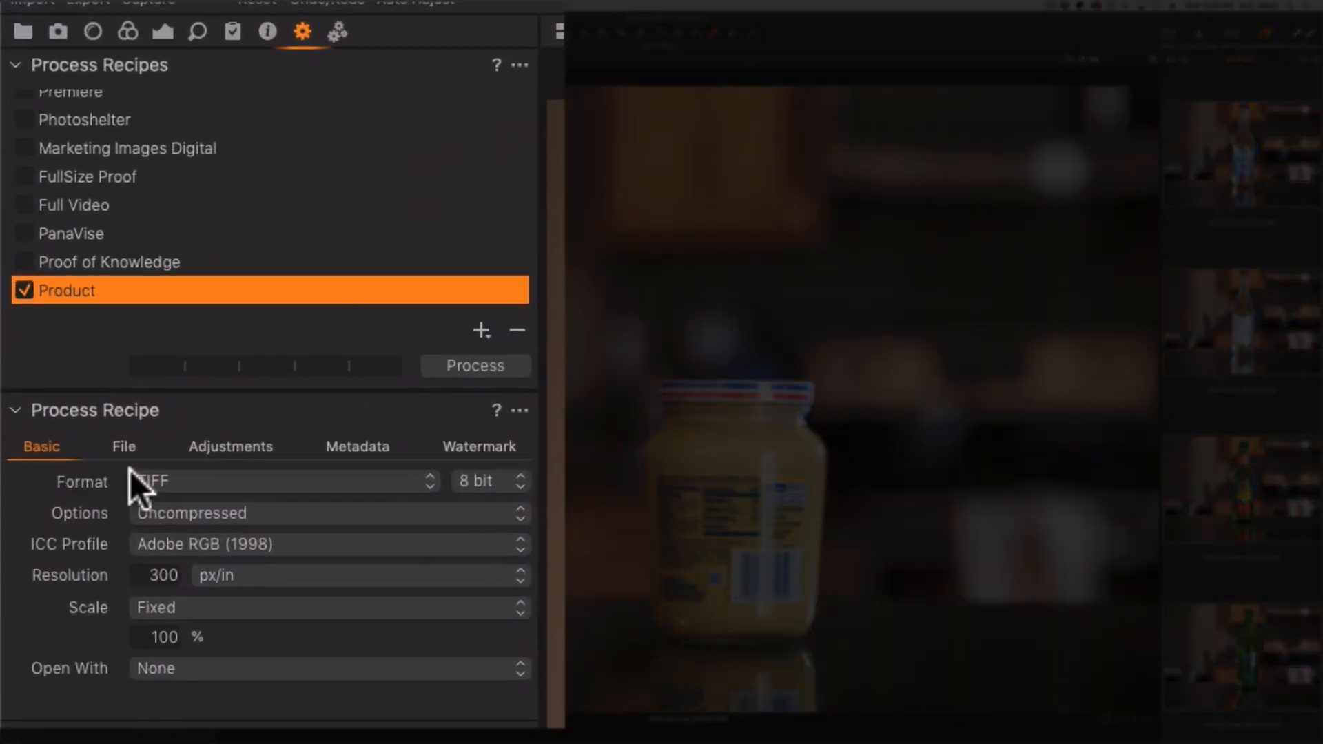
Set the Product recipe's format to JPEG with quality 80 and keep the scale Fixed
click(145, 480)
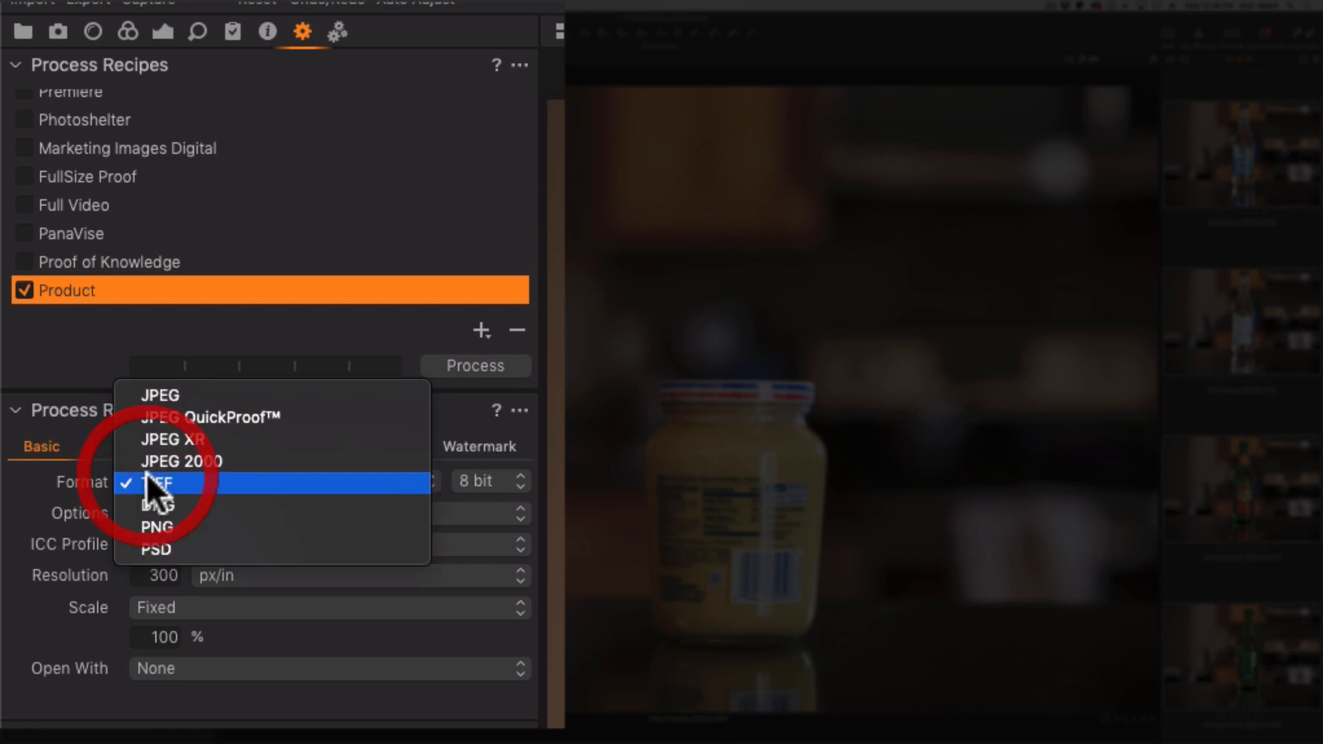
click(149, 395)
click(449, 514)
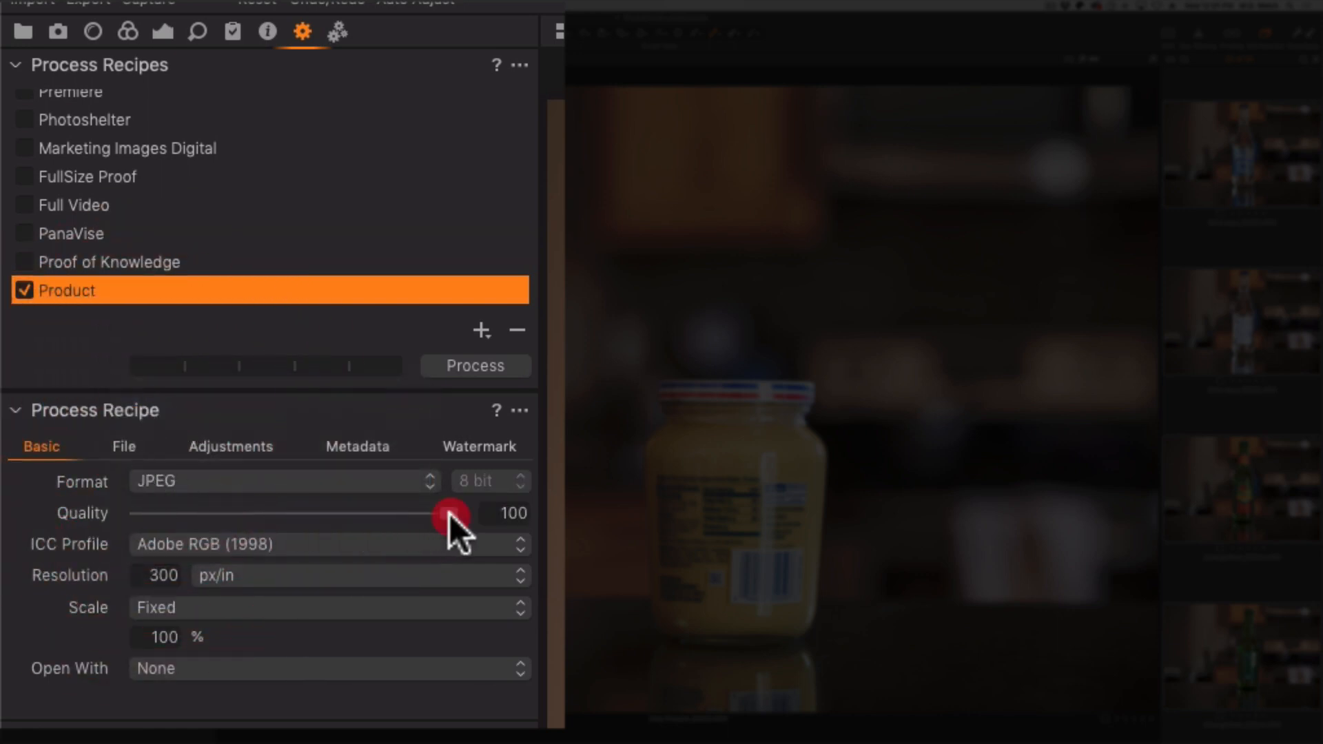
drag(449, 514, 390, 526)
click(199, 607)
click(200, 610)
Show the recipe's file settings and view the session's Output destination folder in Finder
click(119, 443)
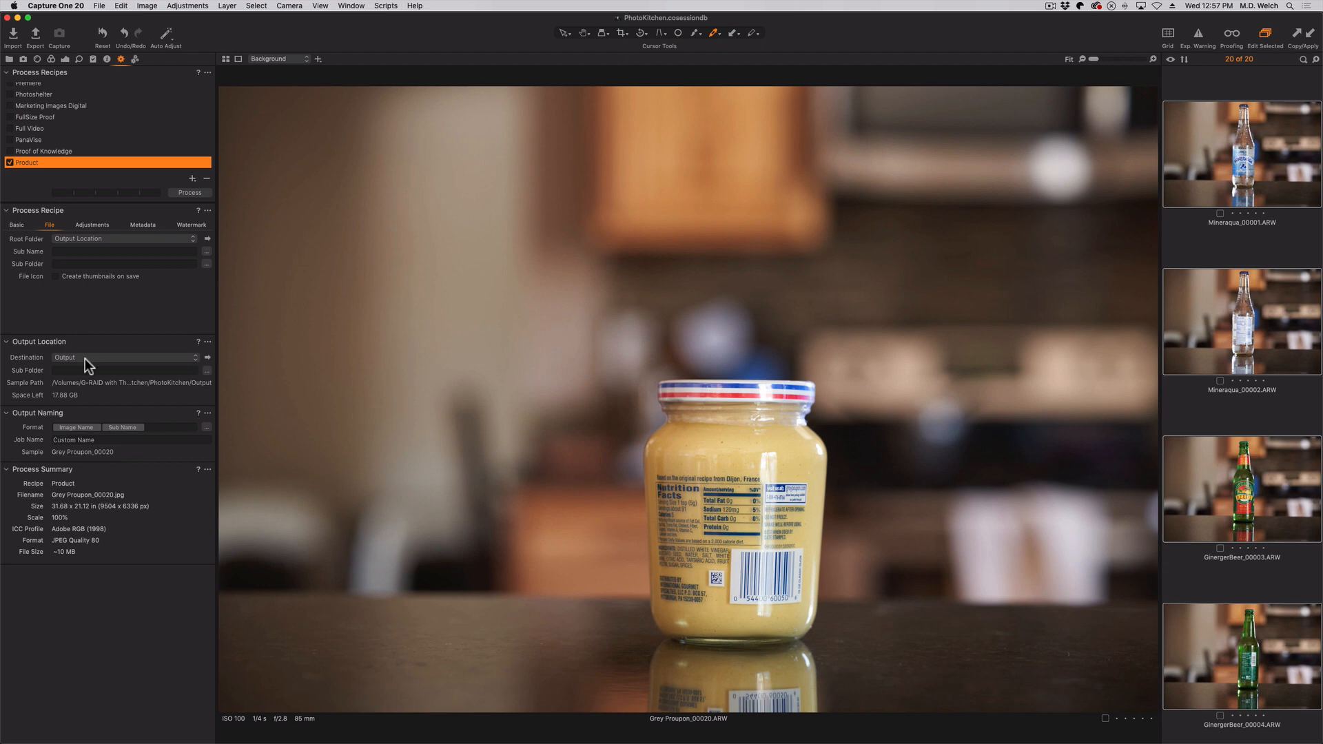
click(207, 358)
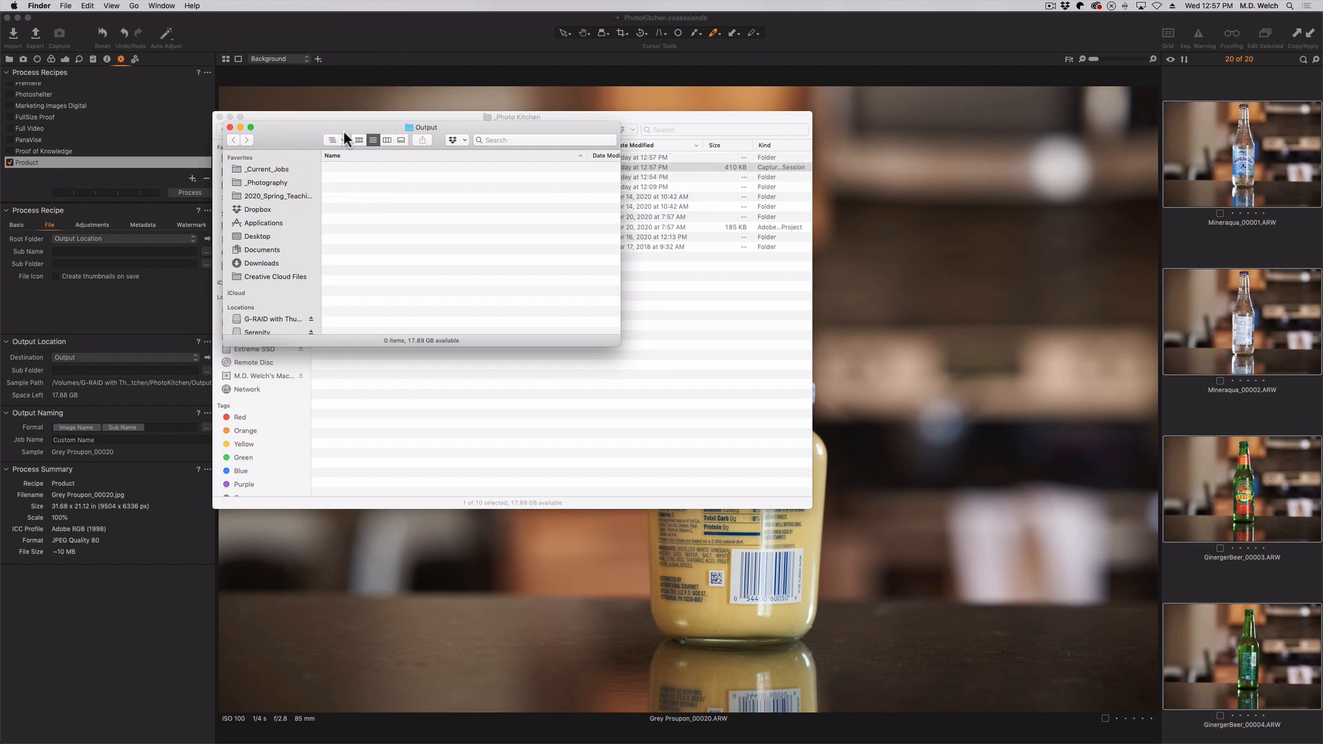
drag(331, 139, 316, 157)
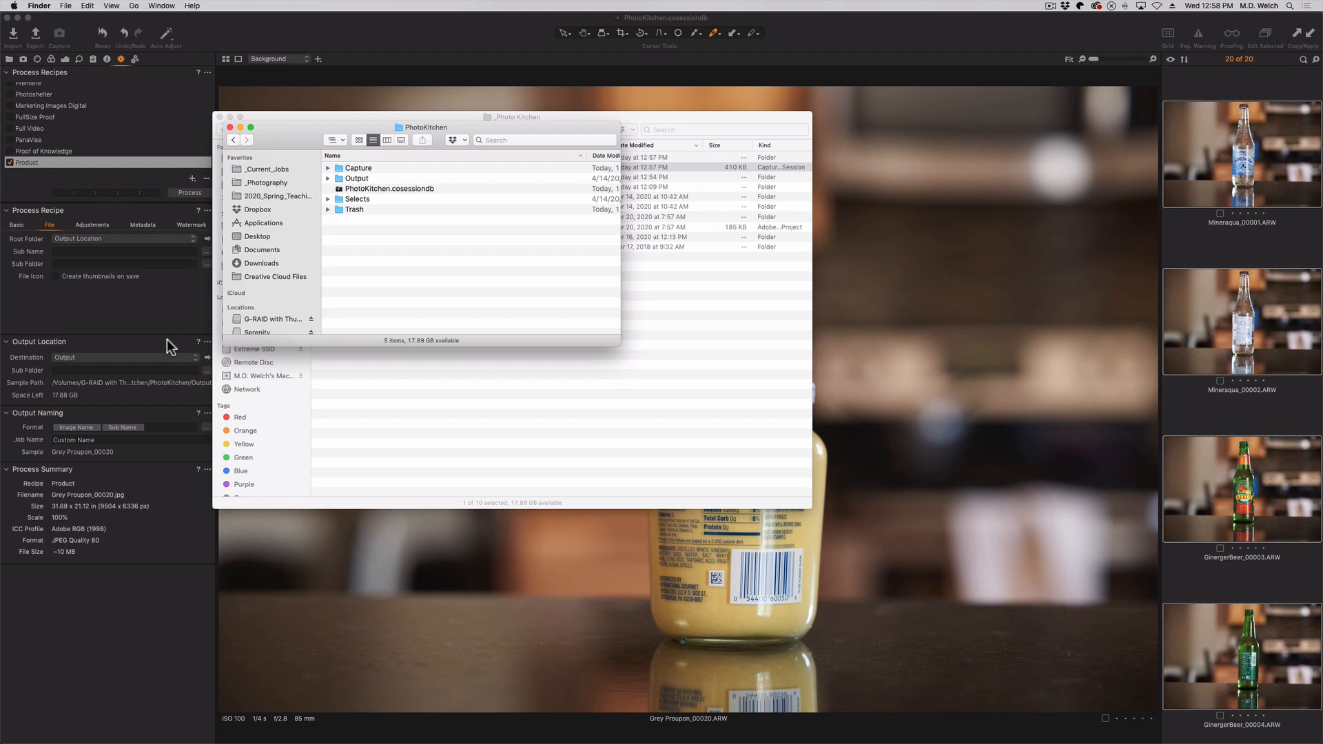
click(150, 329)
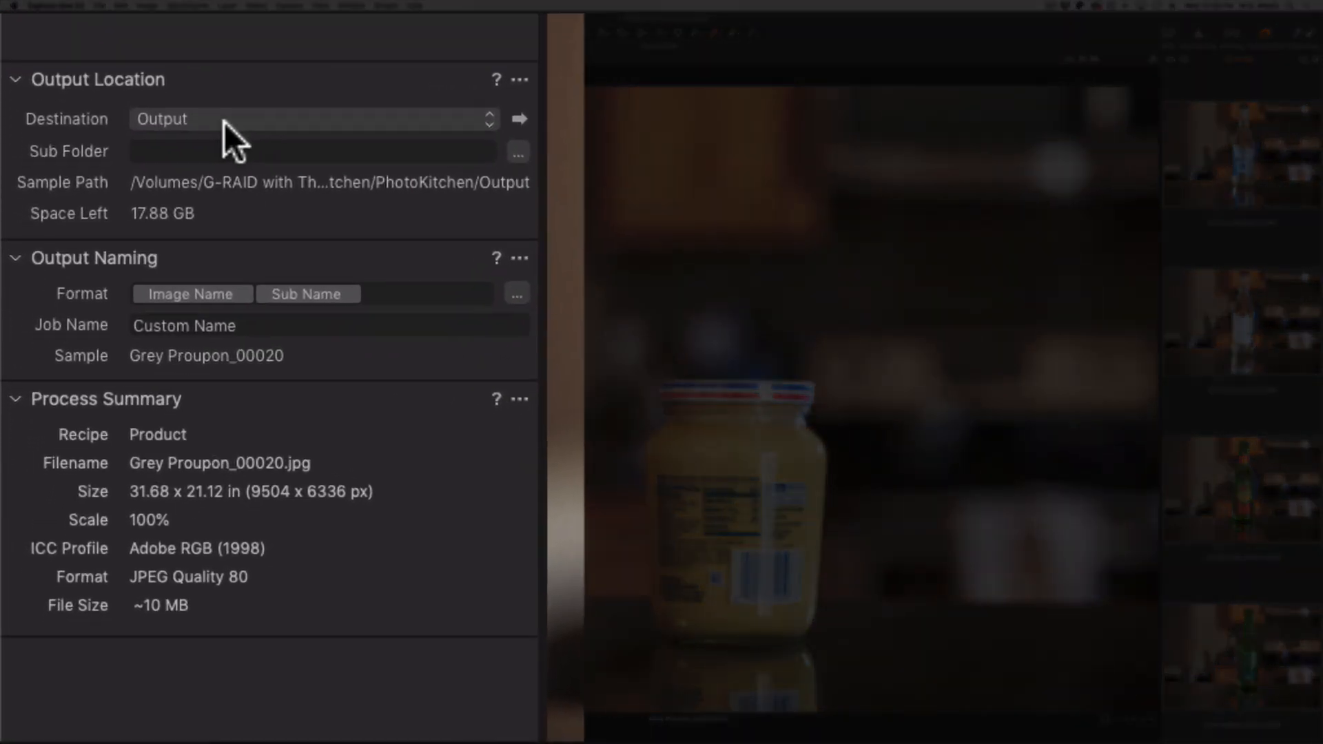
Check the choices for the output destination and the recipe's root folder, keeping Output and Output Location
click(225, 122)
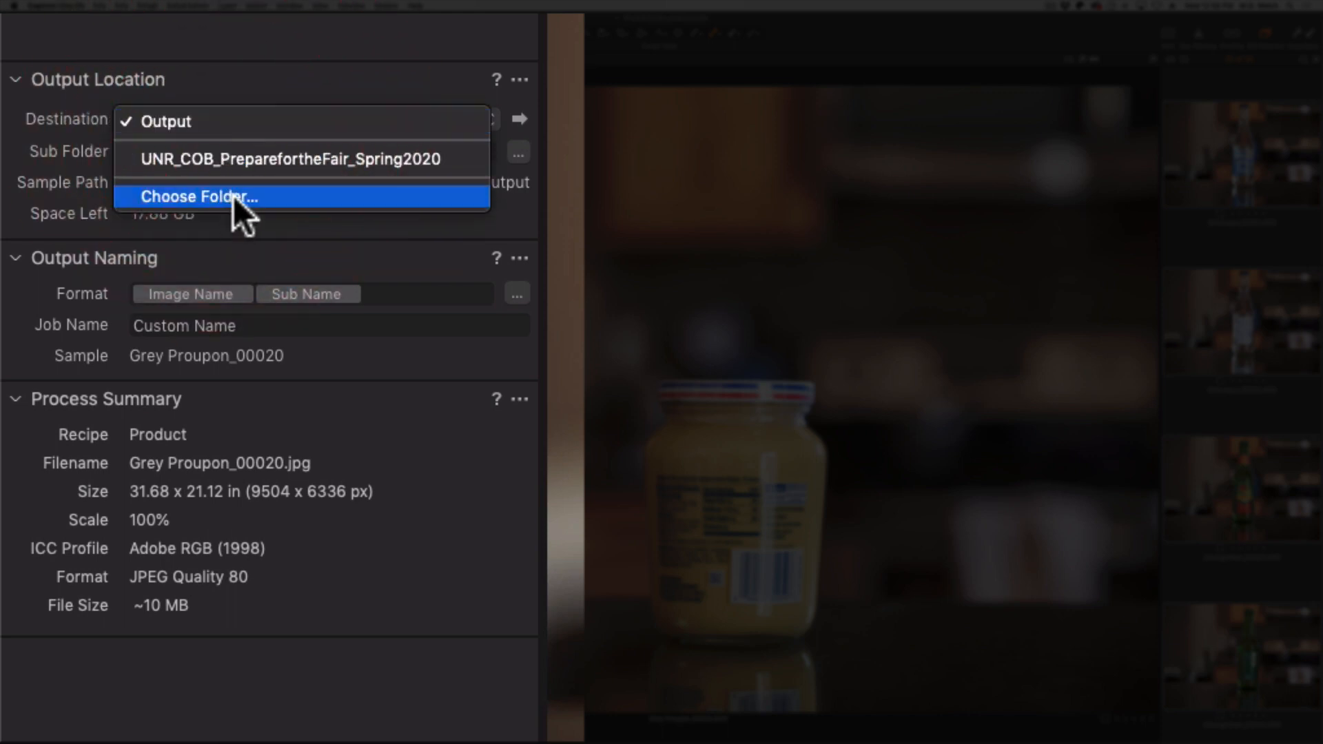
click(275, 46)
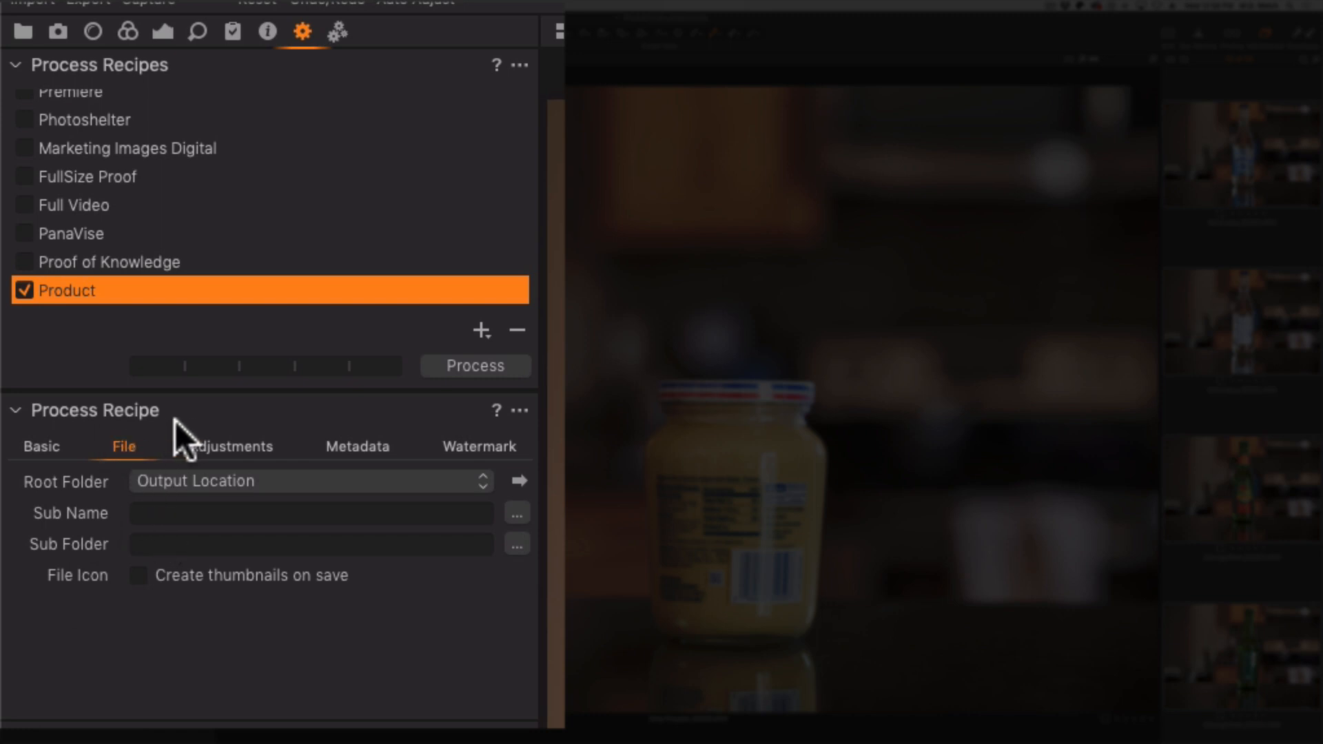
click(181, 477)
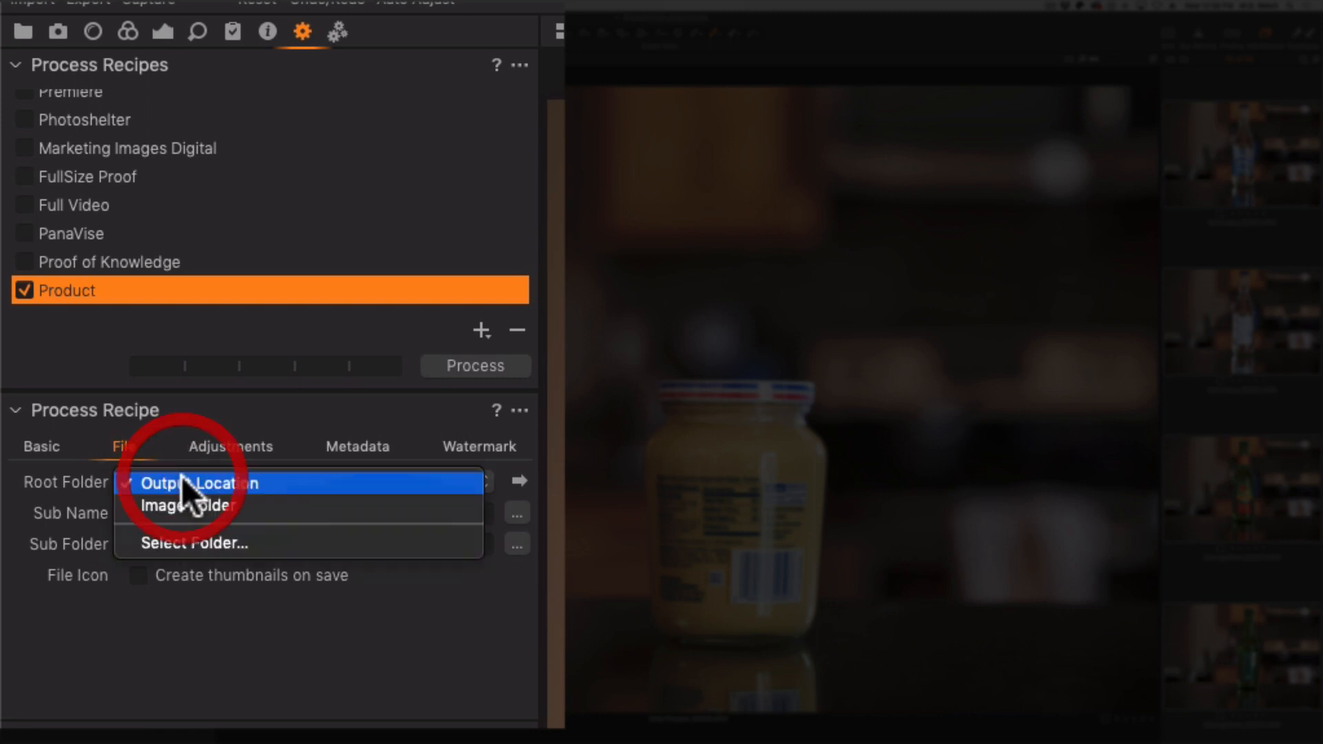
click(181, 477)
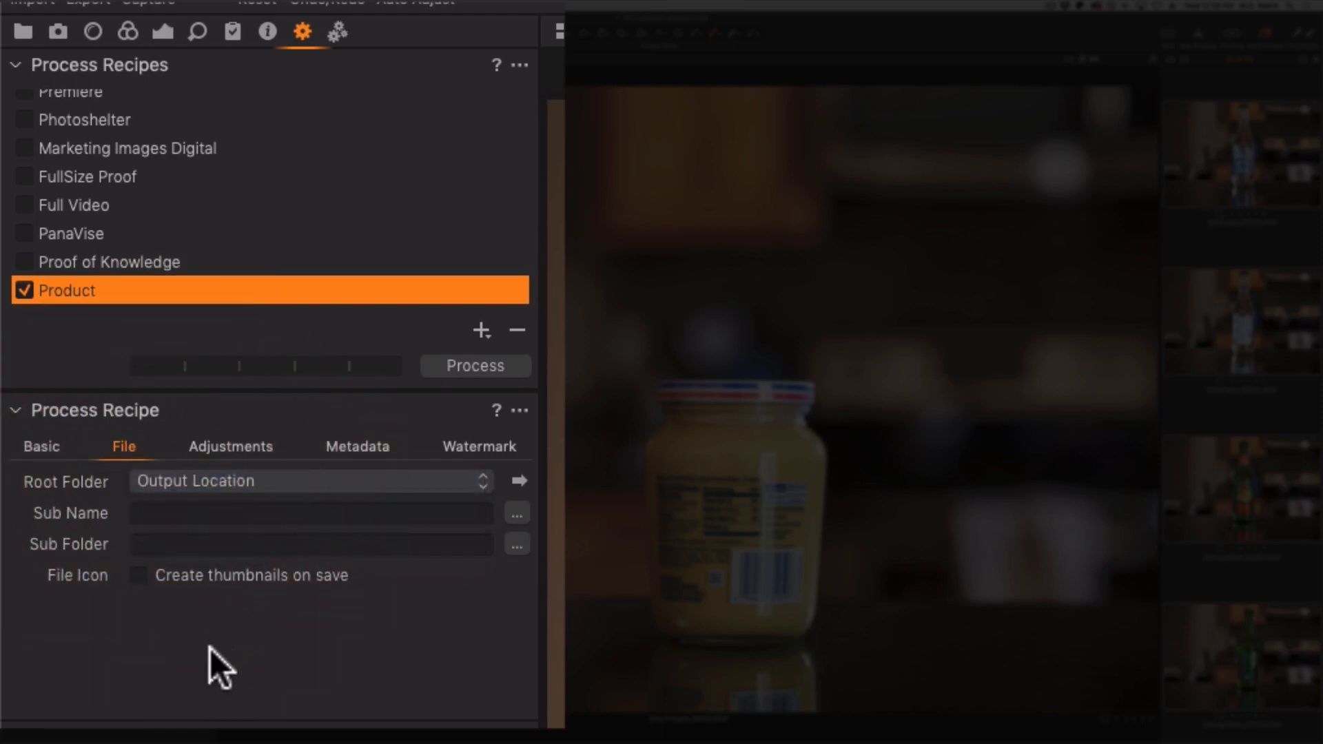
Try the Description token as the Product recipe's sub name and remove it again
click(185, 513)
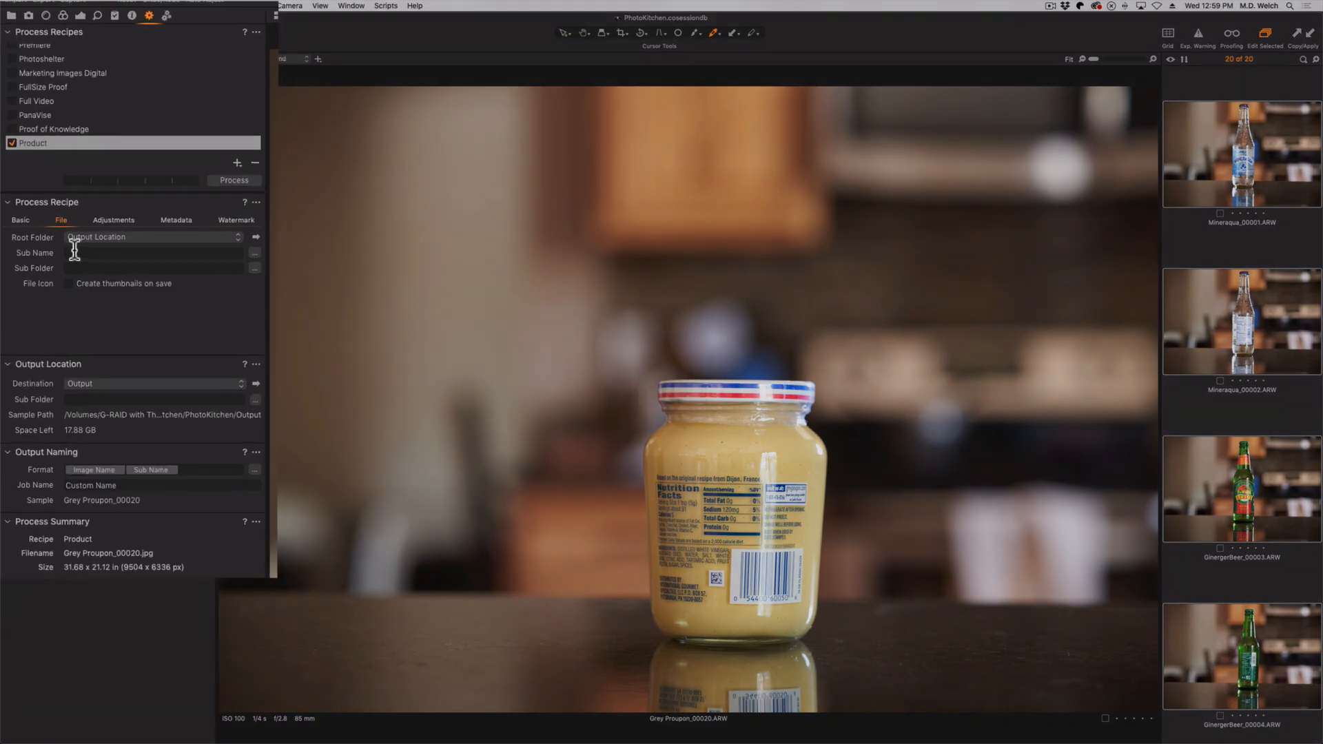
text(d)
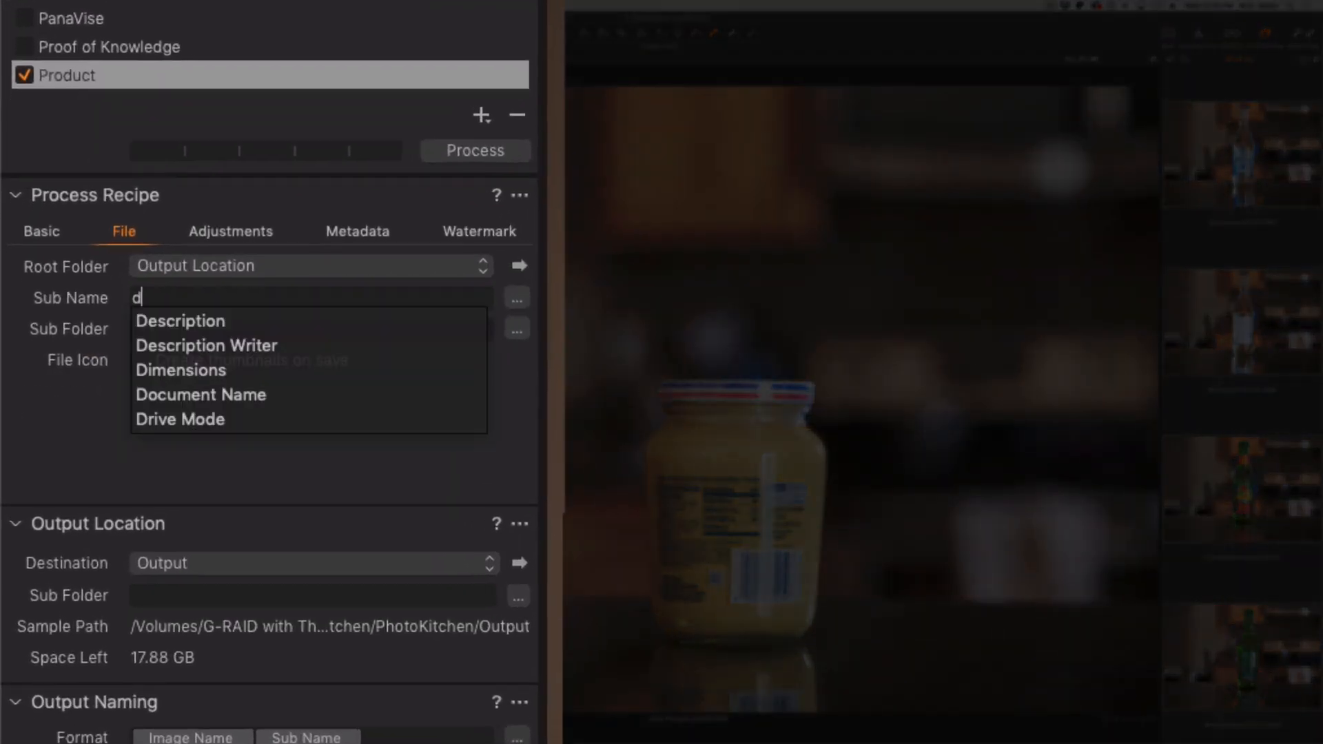
key(Down)
key(Return)
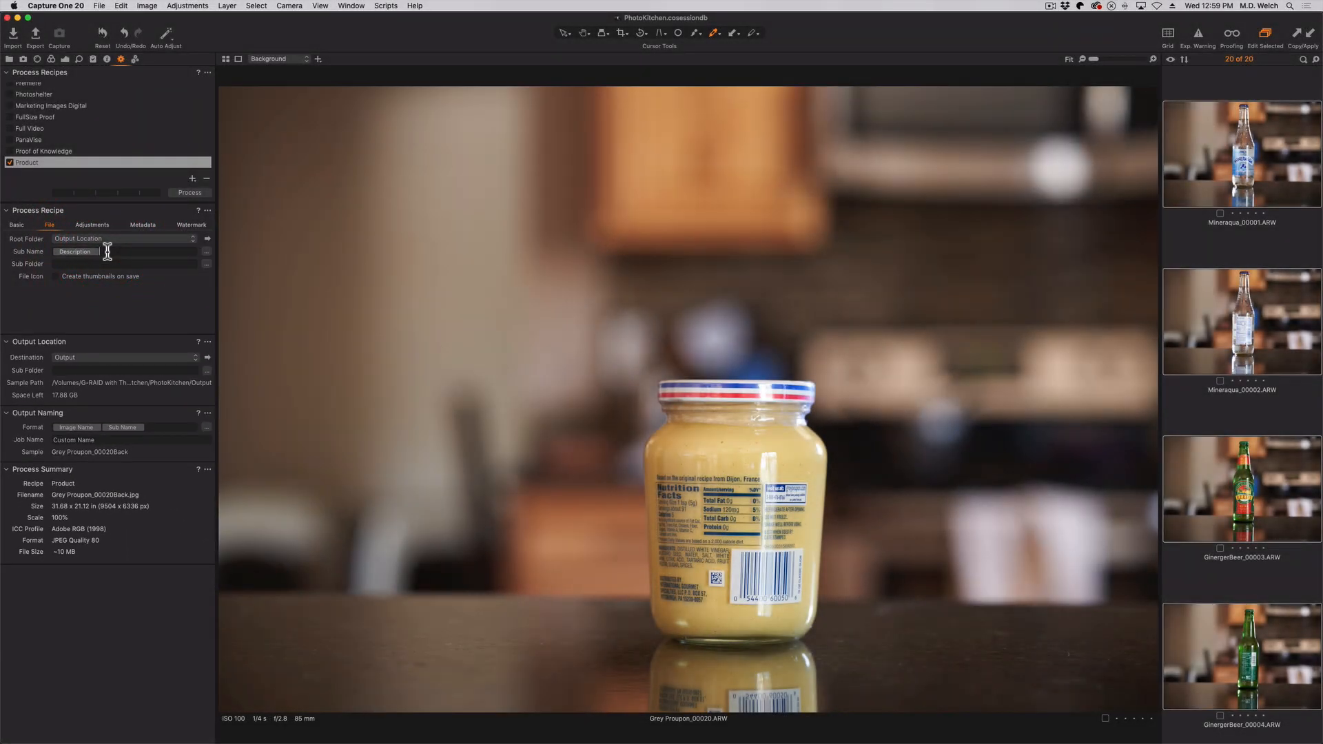
click(108, 252)
key(BackSpace)
Add the Category token to the Product recipe's sub folder
click(68, 259)
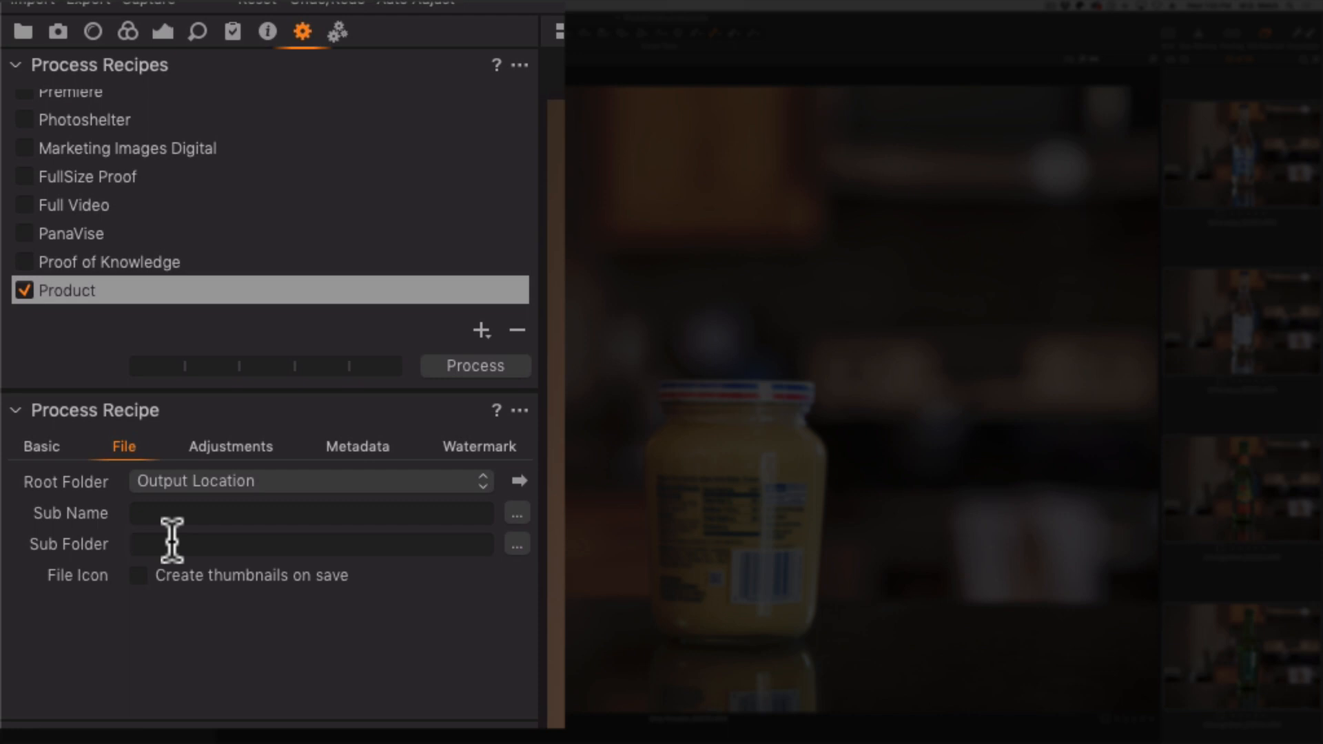
text(ca)
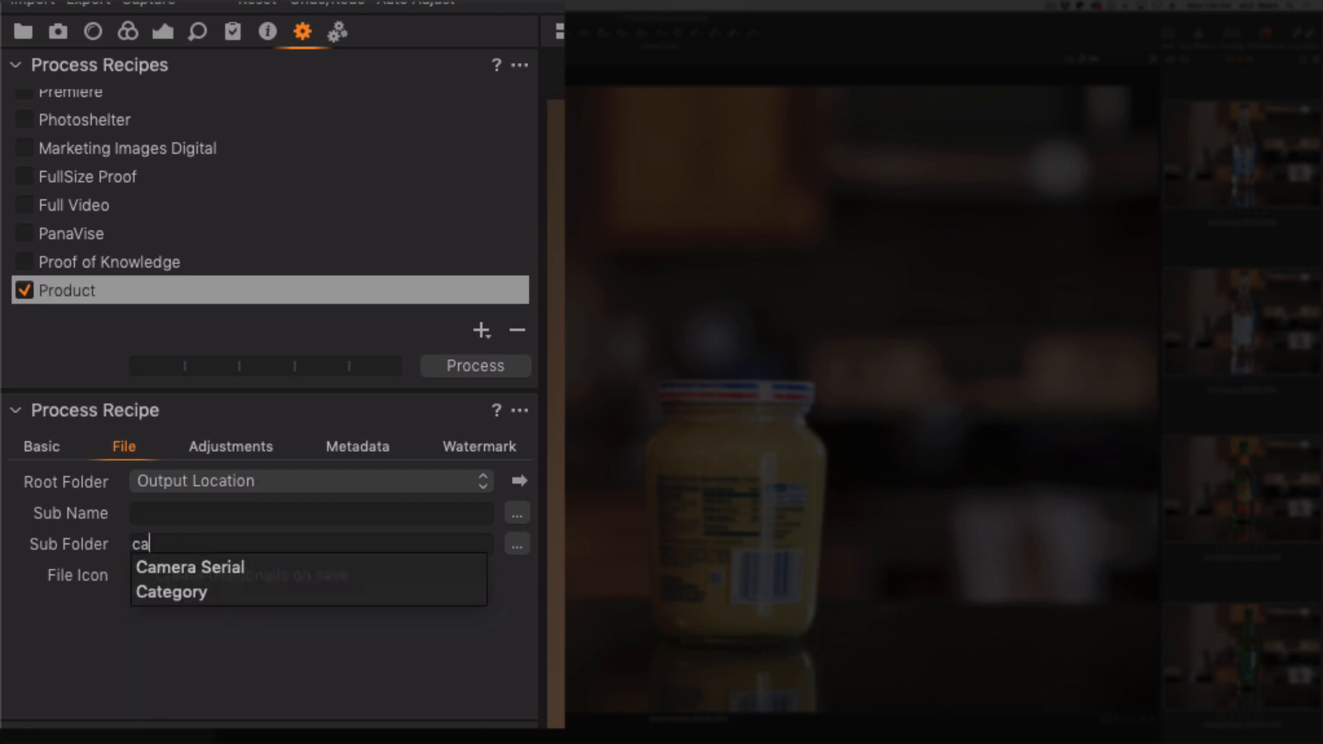
key(Down)
key(Down)
key(Return)
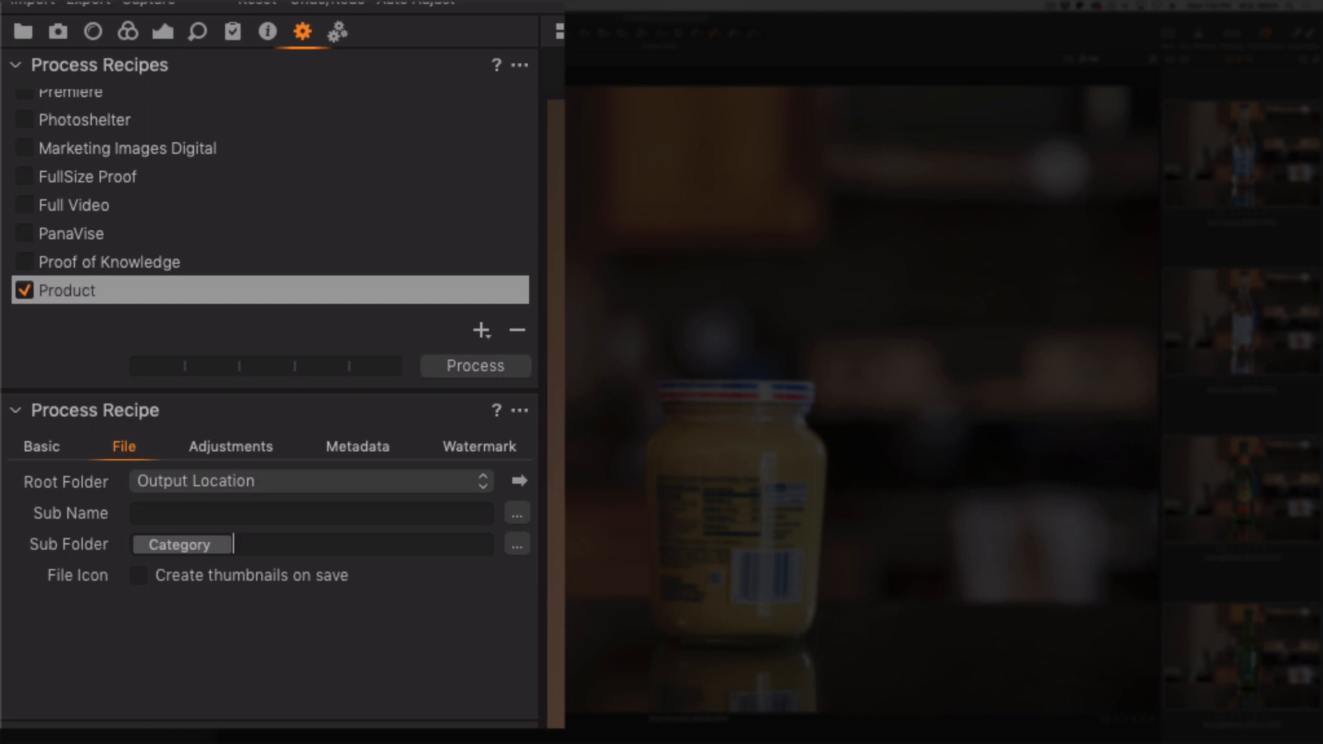
Check the IPTC content metadata and extend the recipe's sub folder path with a slash and the Description token
click(269, 31)
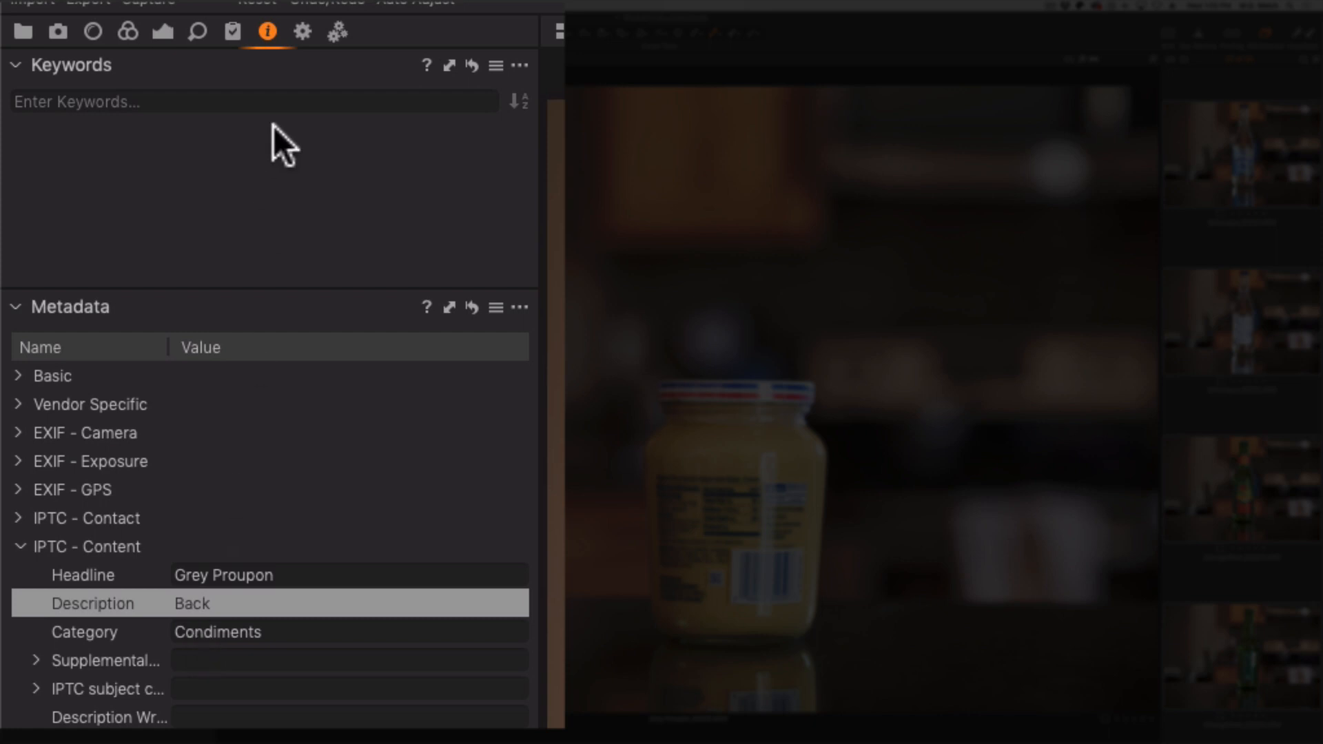
click(298, 34)
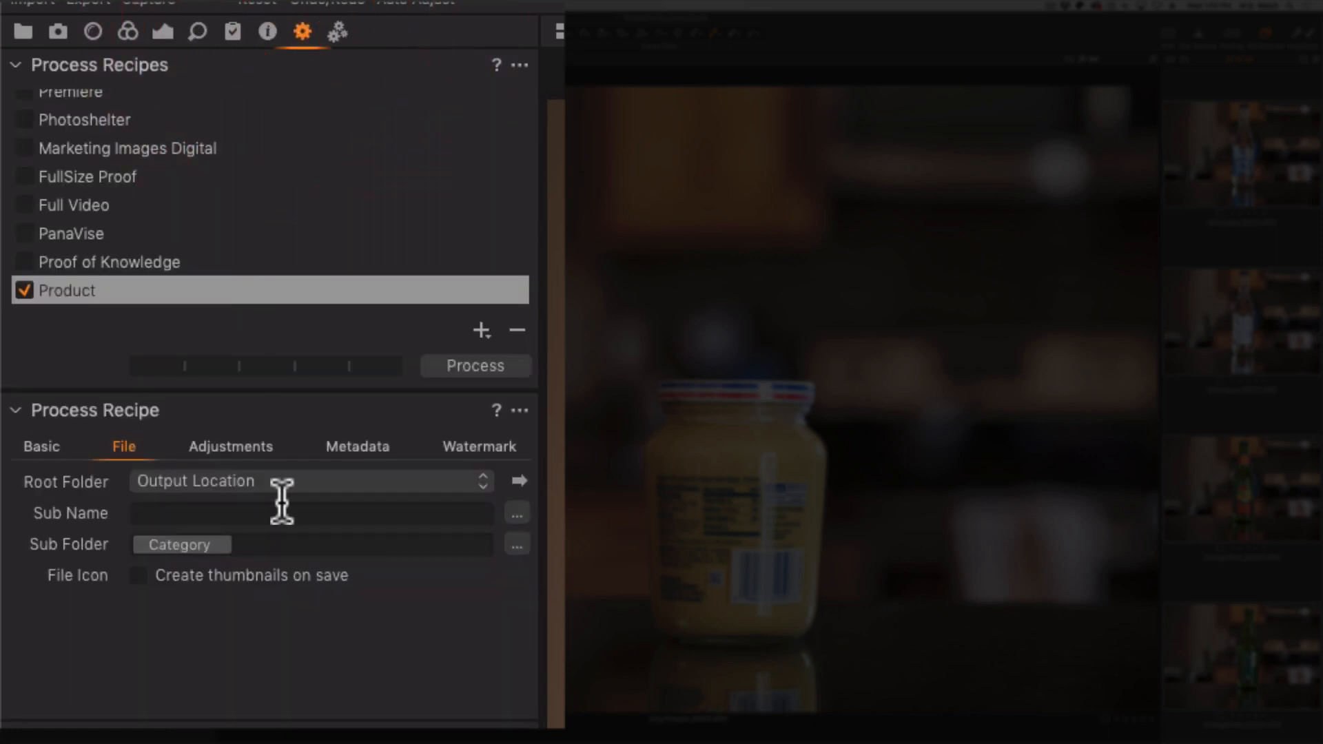
click(277, 541)
text(/)
text(D)
key(Down)
key(Return)
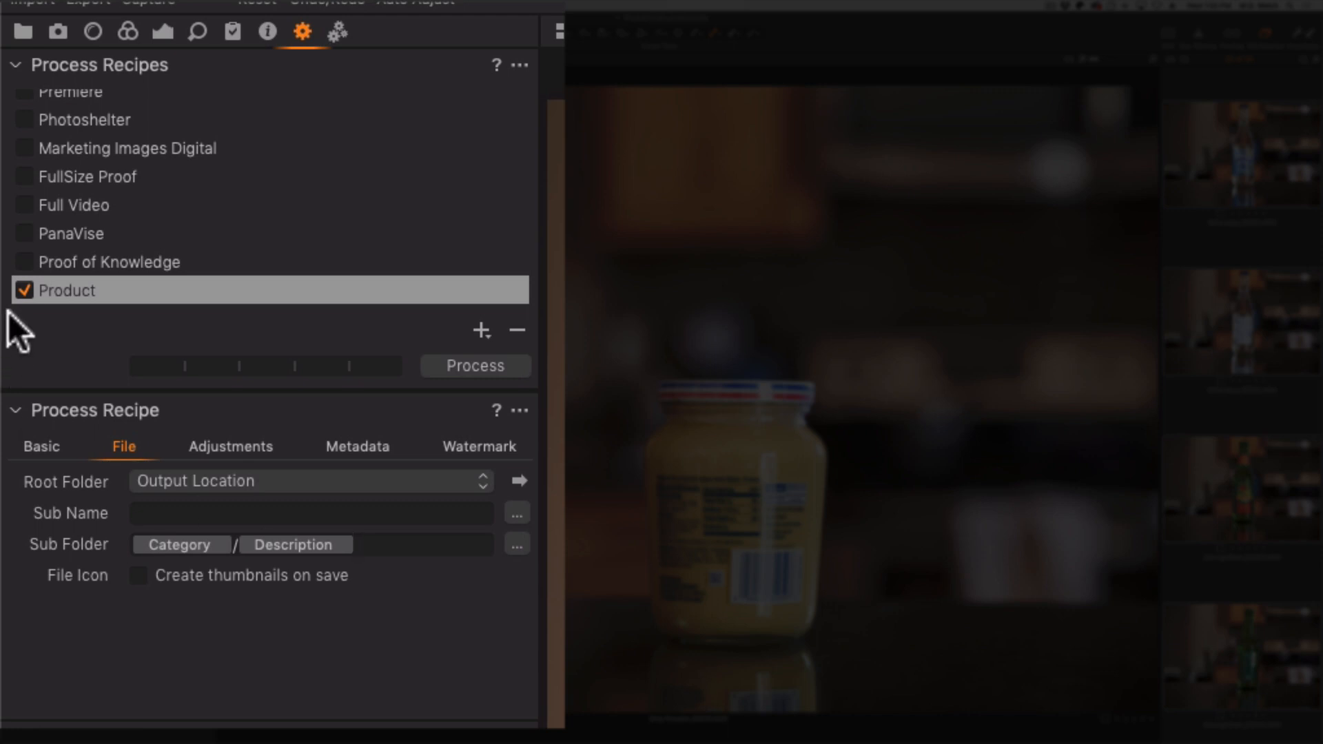
Review the Product recipe's adjustments, metadata and watermark settings and return to its file settings
click(212, 447)
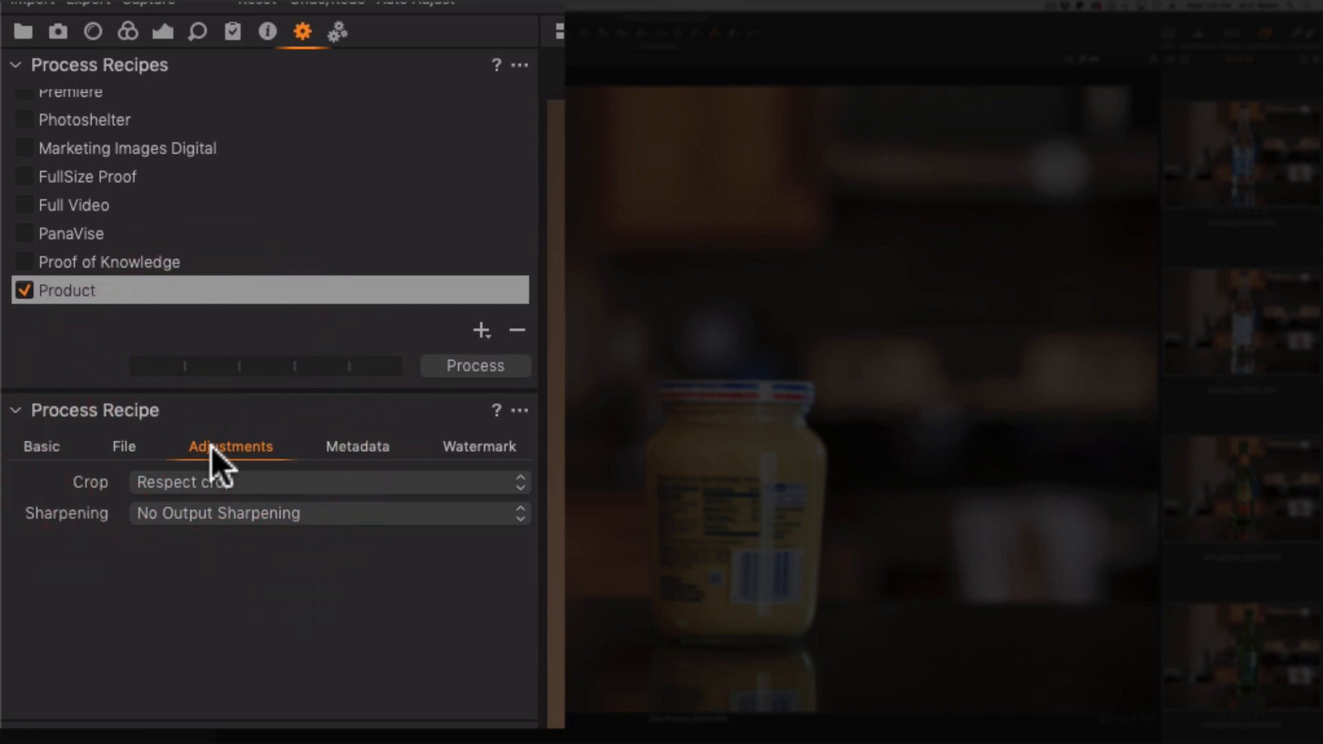
click(343, 447)
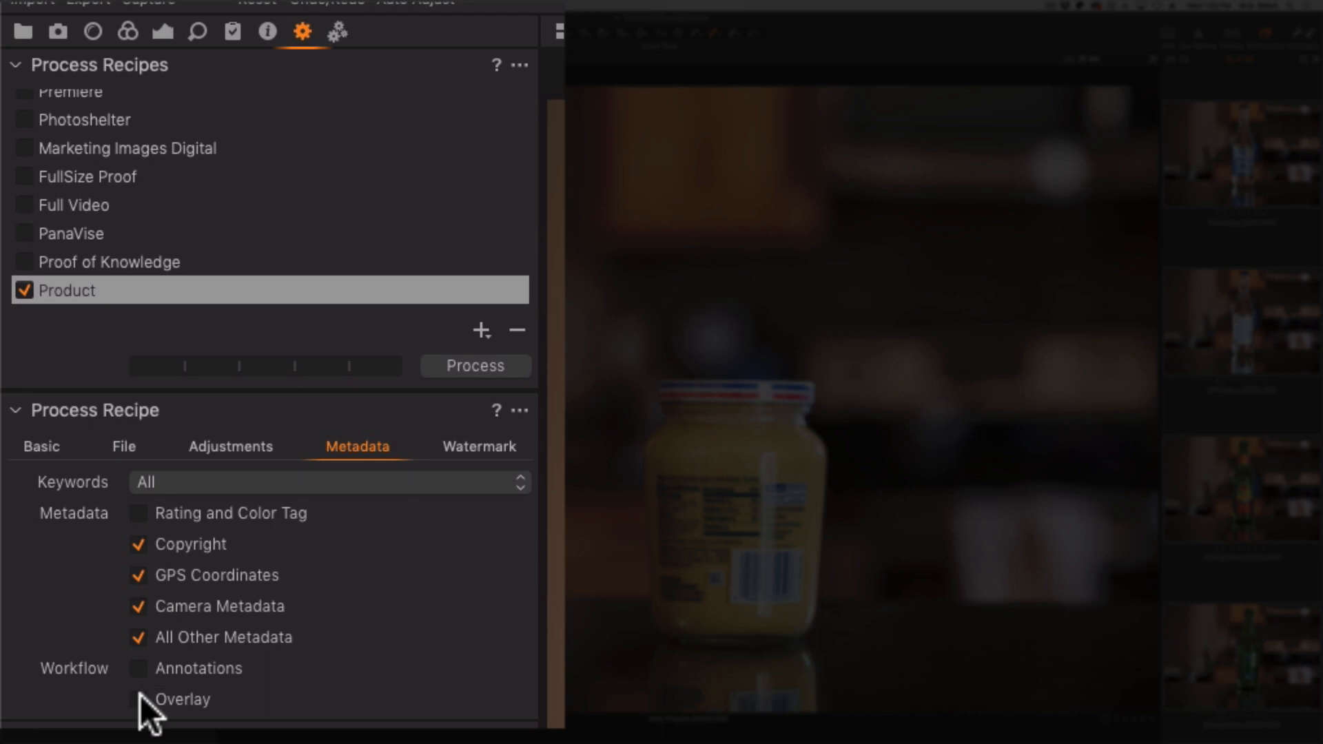
click(463, 450)
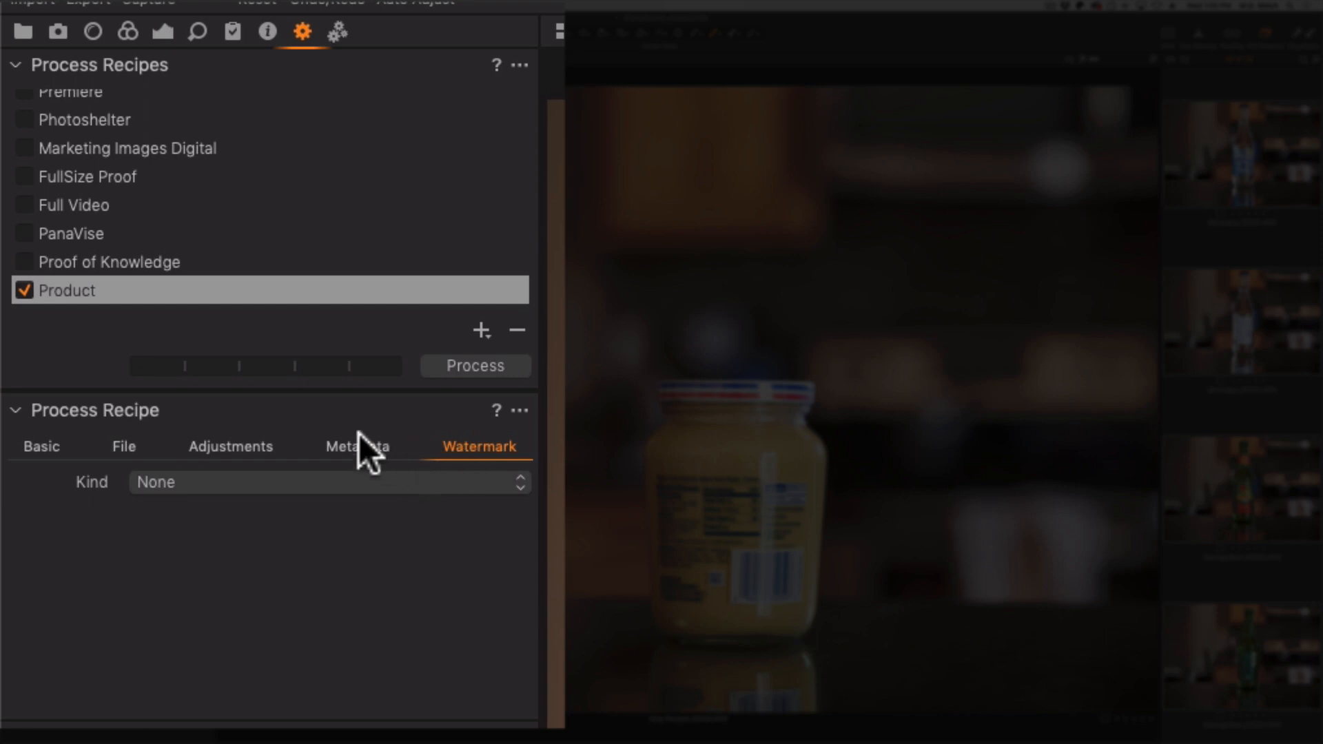
click(193, 446)
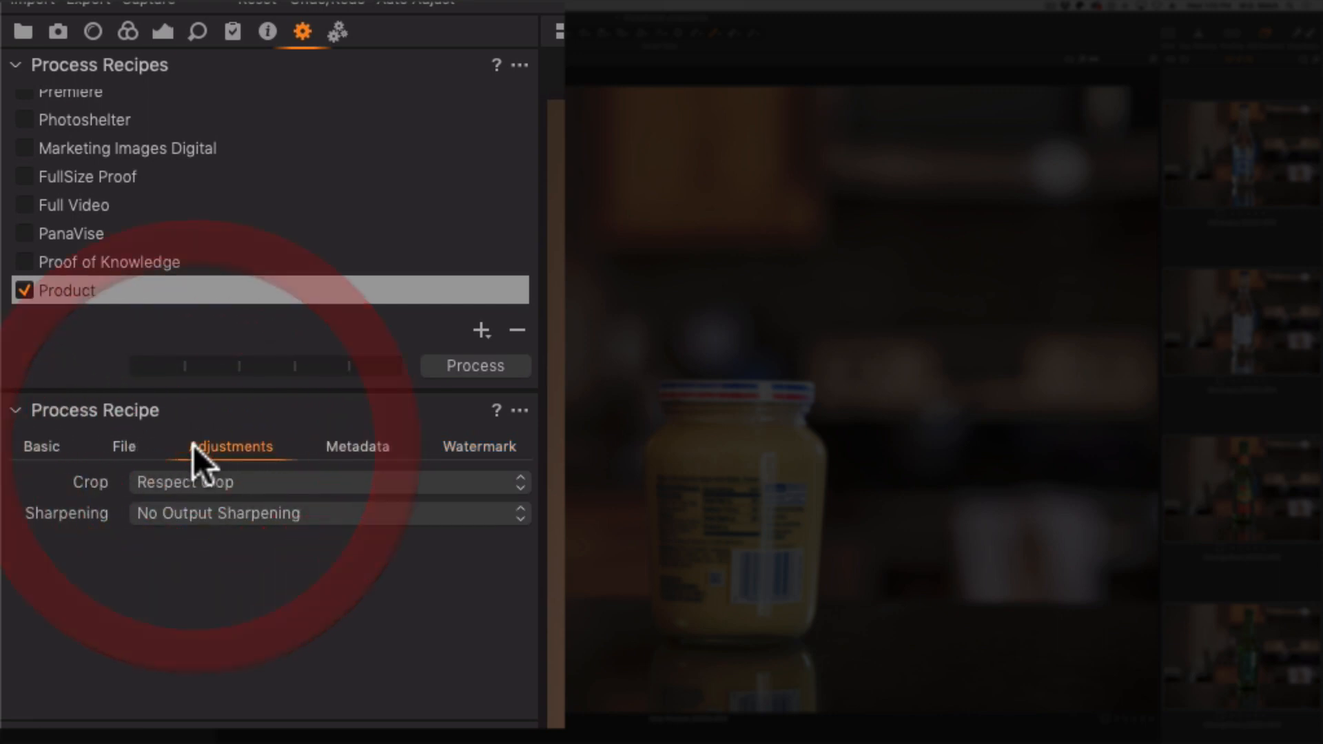
click(121, 448)
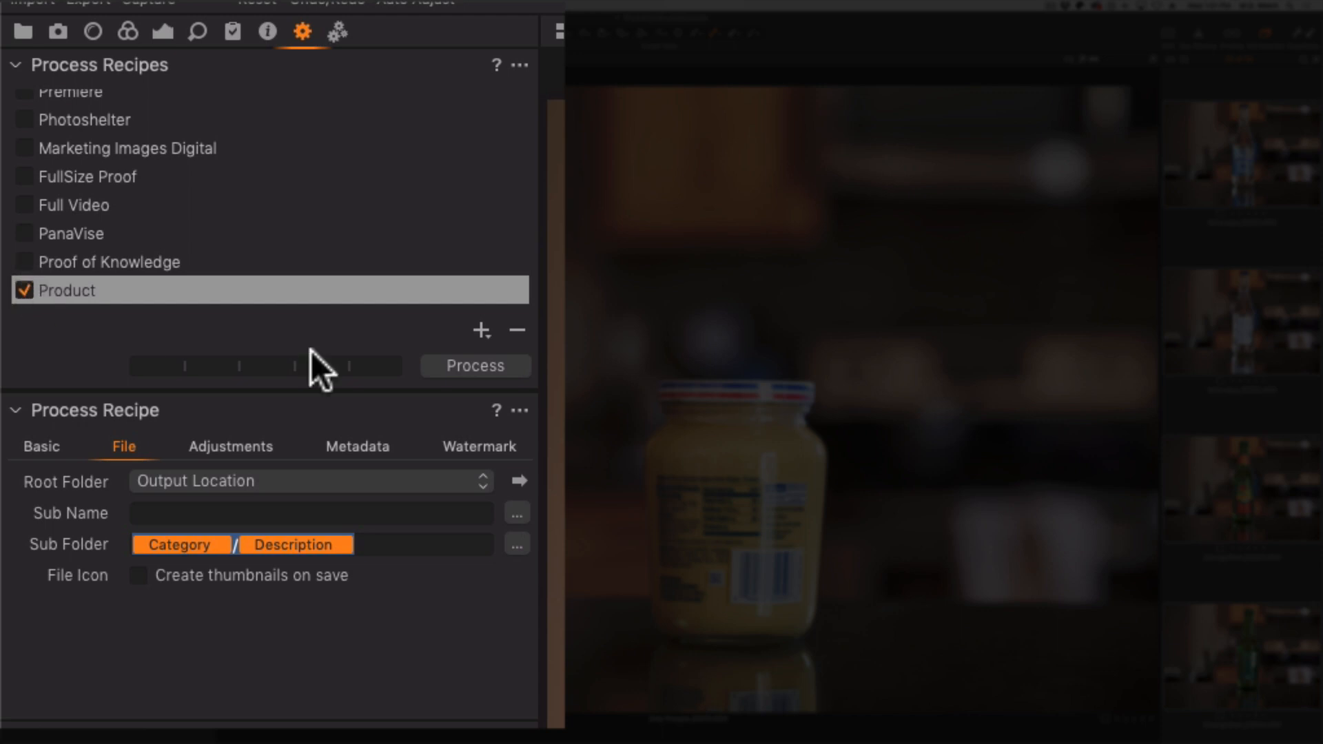
Process the selected photos with the Product recipe, open the Output folder in Finder and expand Beverages, Condiments and Soup
click(505, 368)
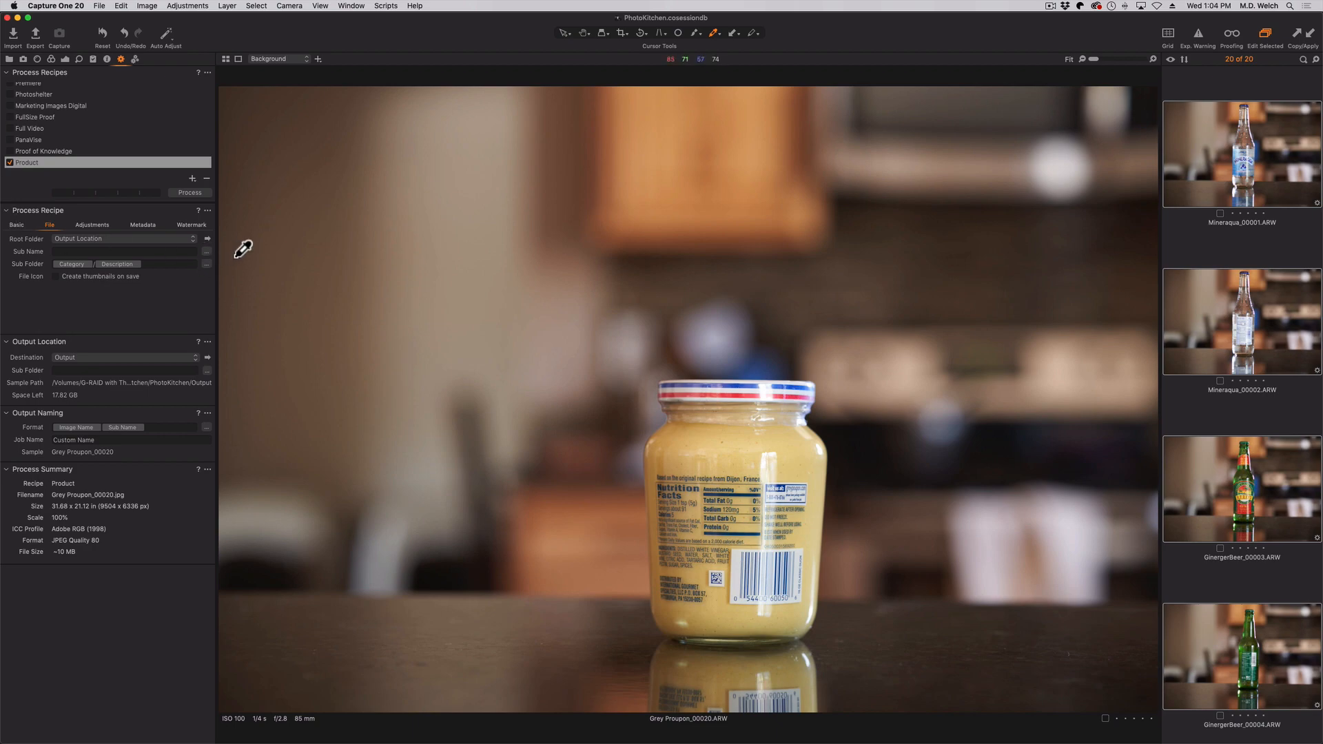
click(208, 240)
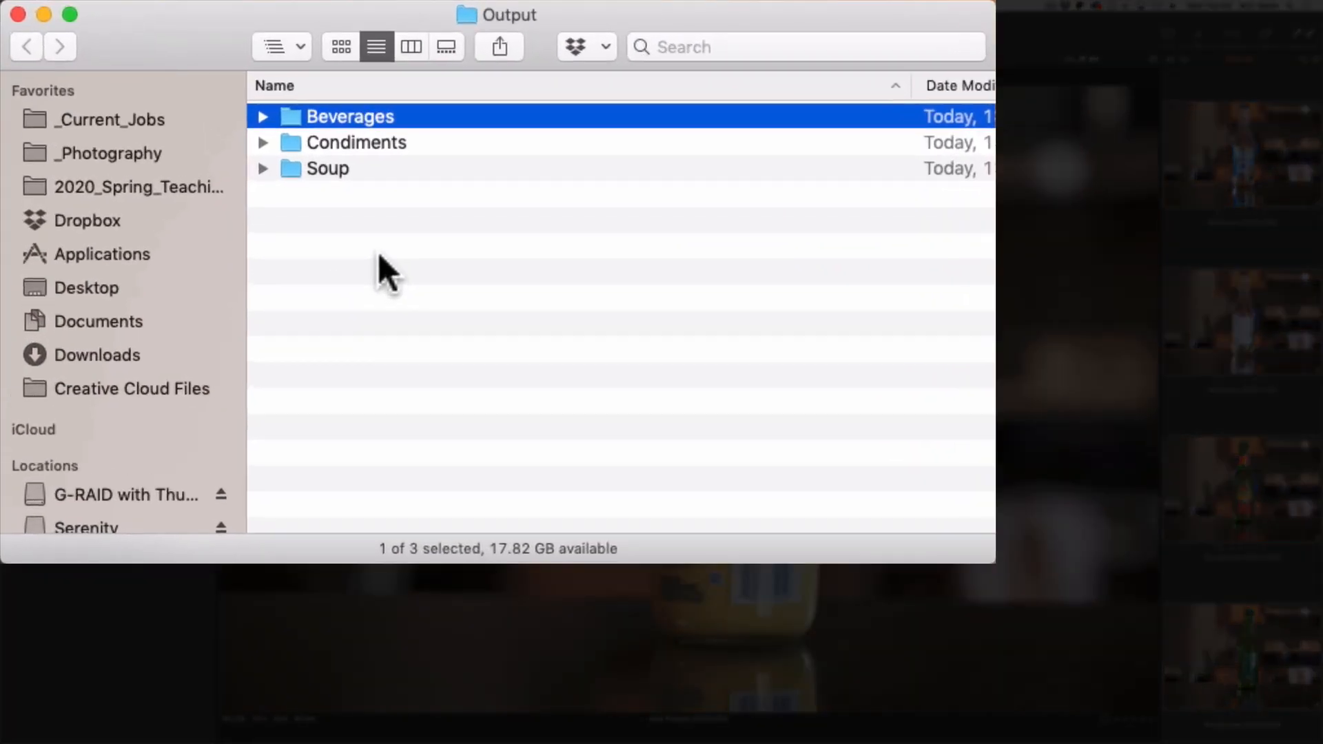
alt+click(263, 116)
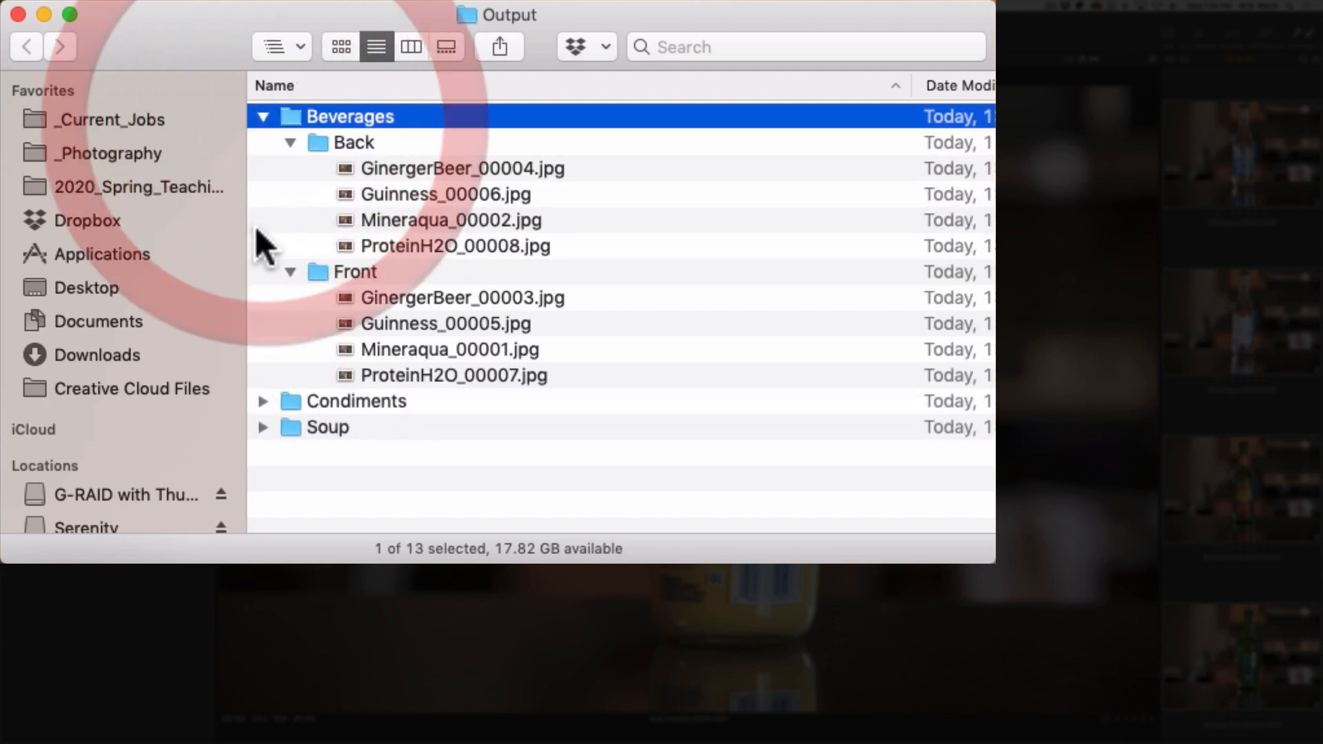
click(262, 402)
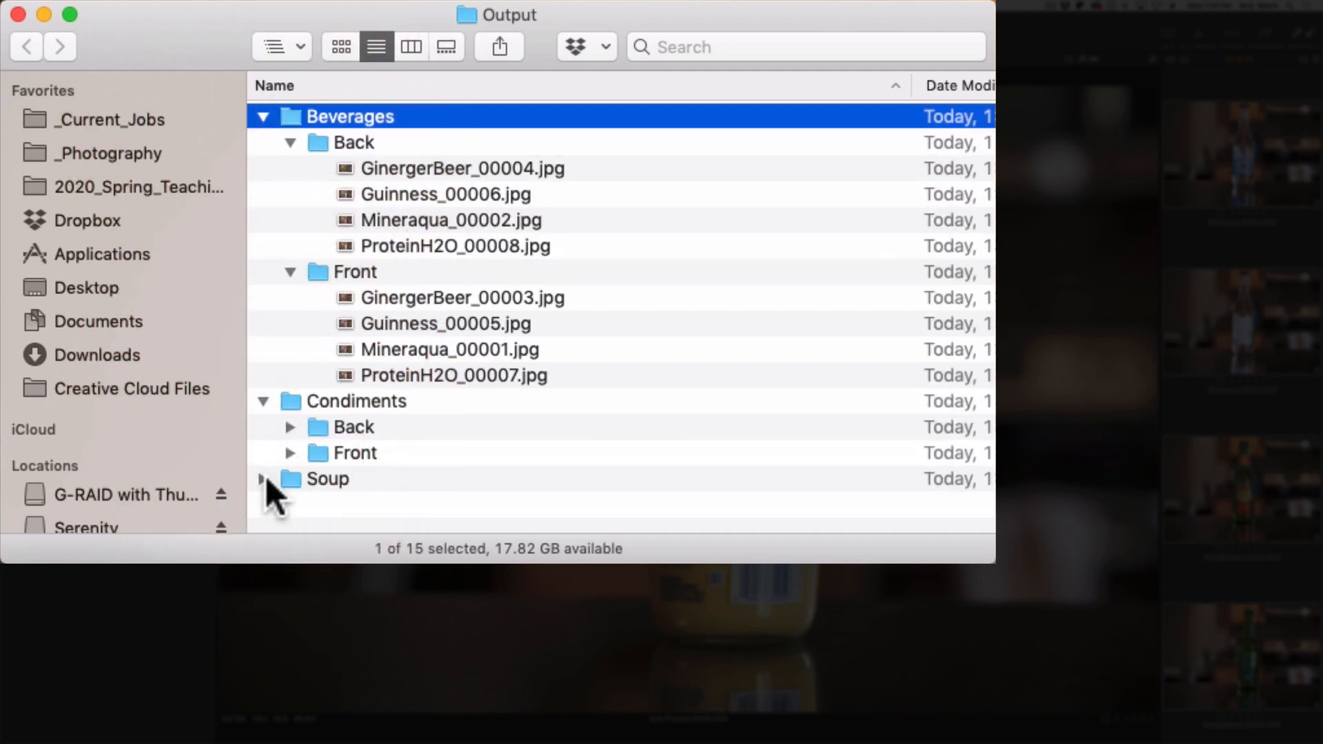
click(262, 478)
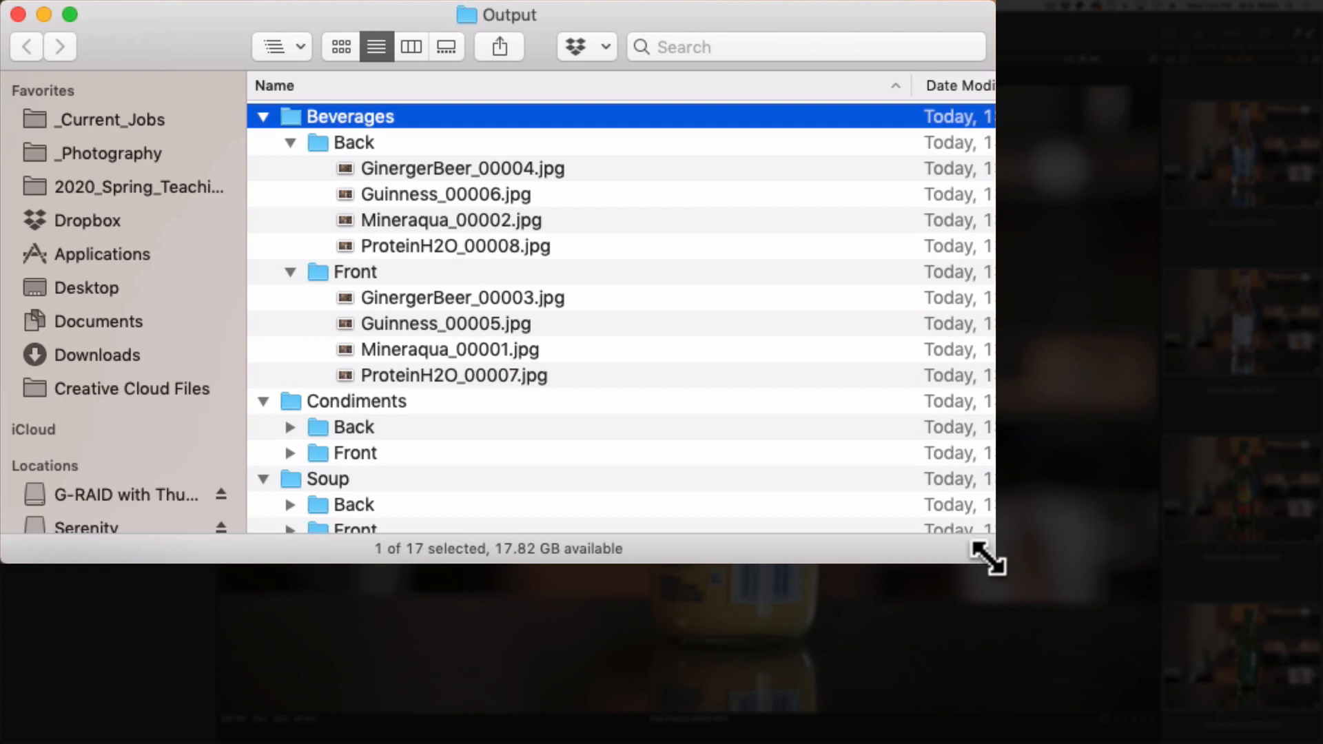
drag(988, 557, 1080, 704)
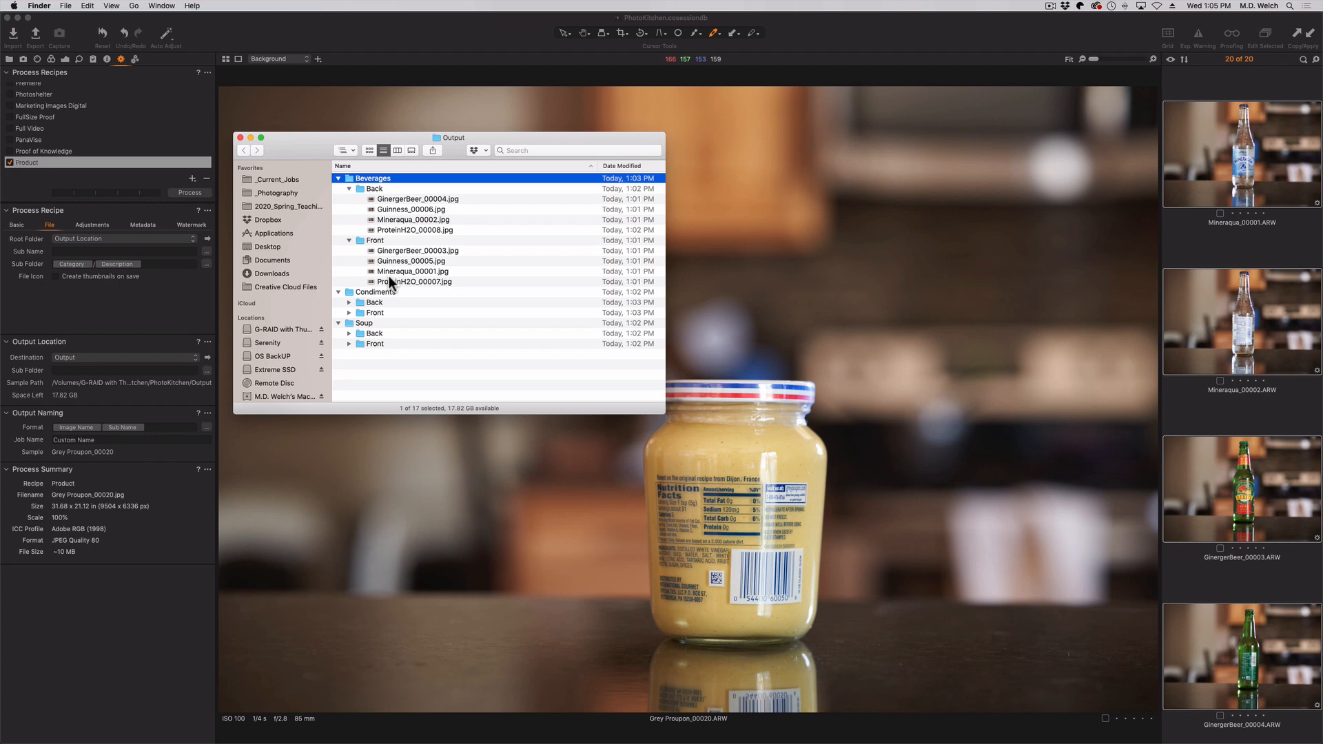
Delete all the exported folders from the Output folder and switch back to Capture One
click(338, 178)
click(388, 271)
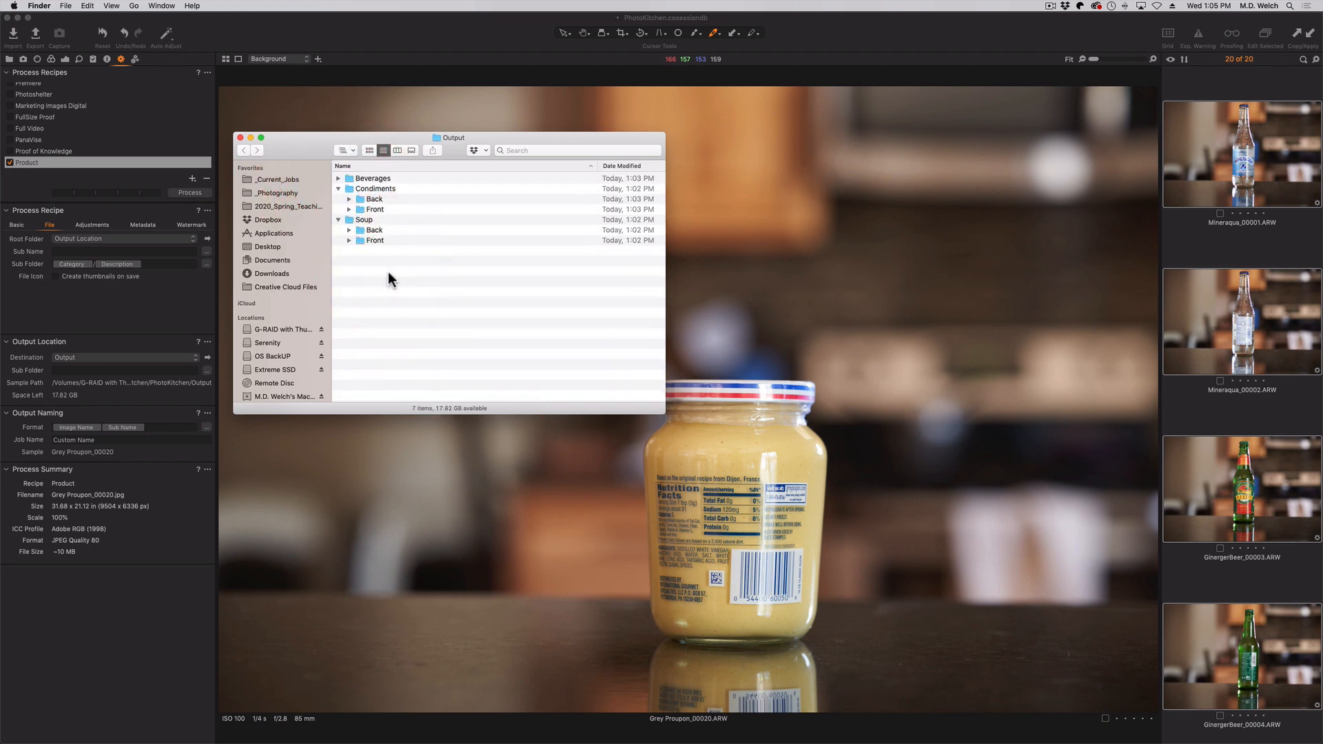
key(super+a)
key(super+BackSpace)
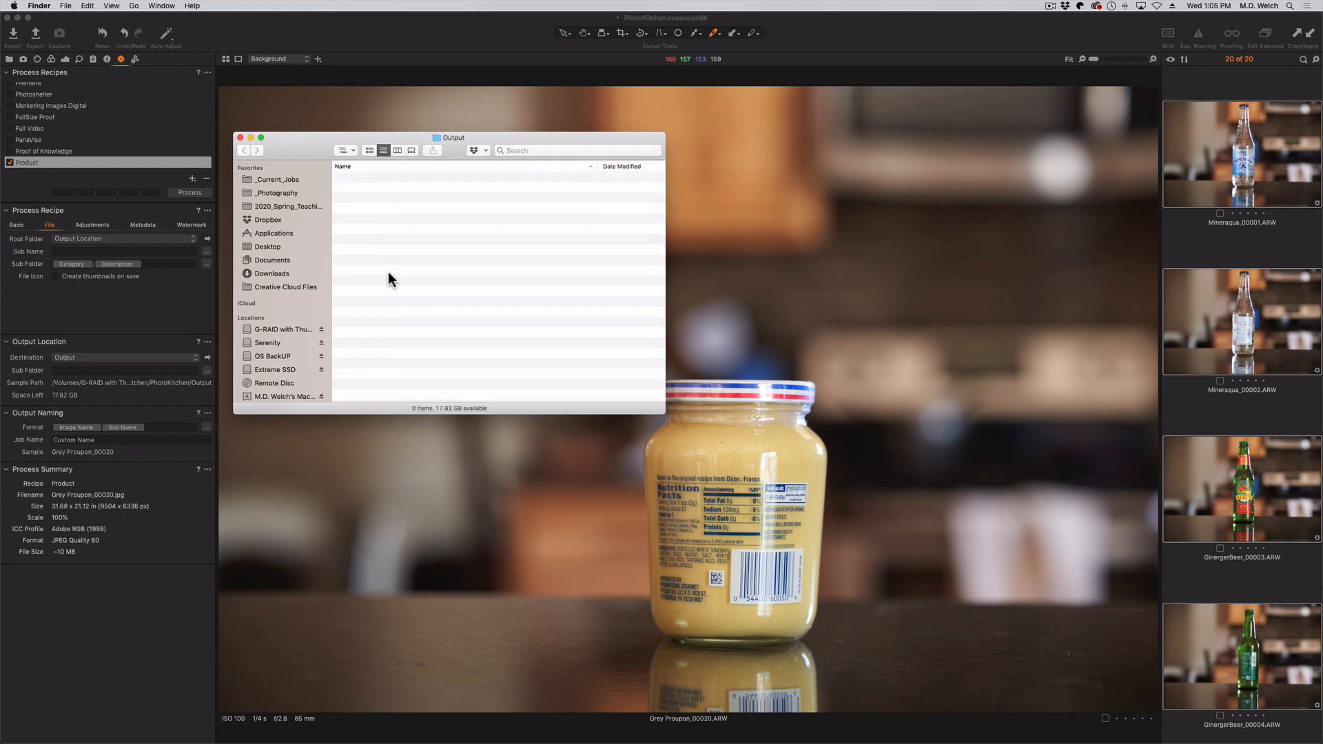
click(35, 321)
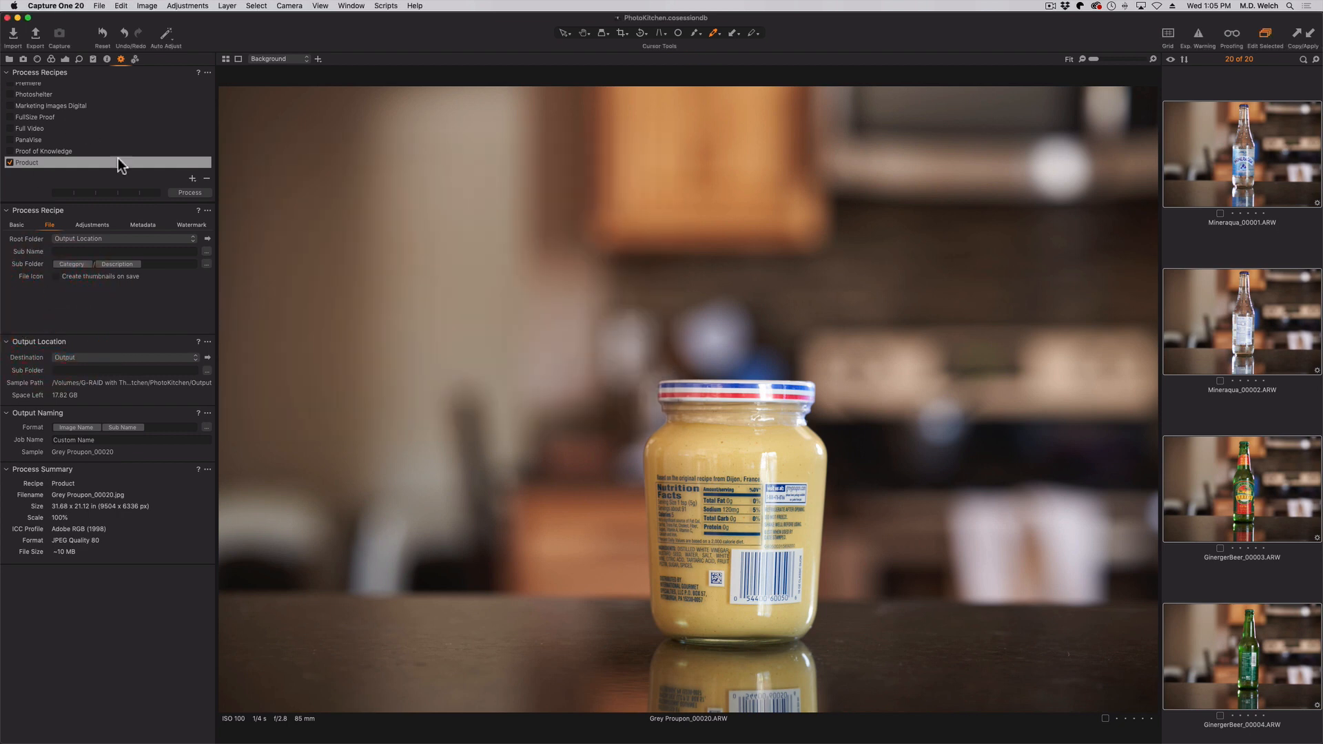
Rename the Product recipe as Product_Print
click(29, 164)
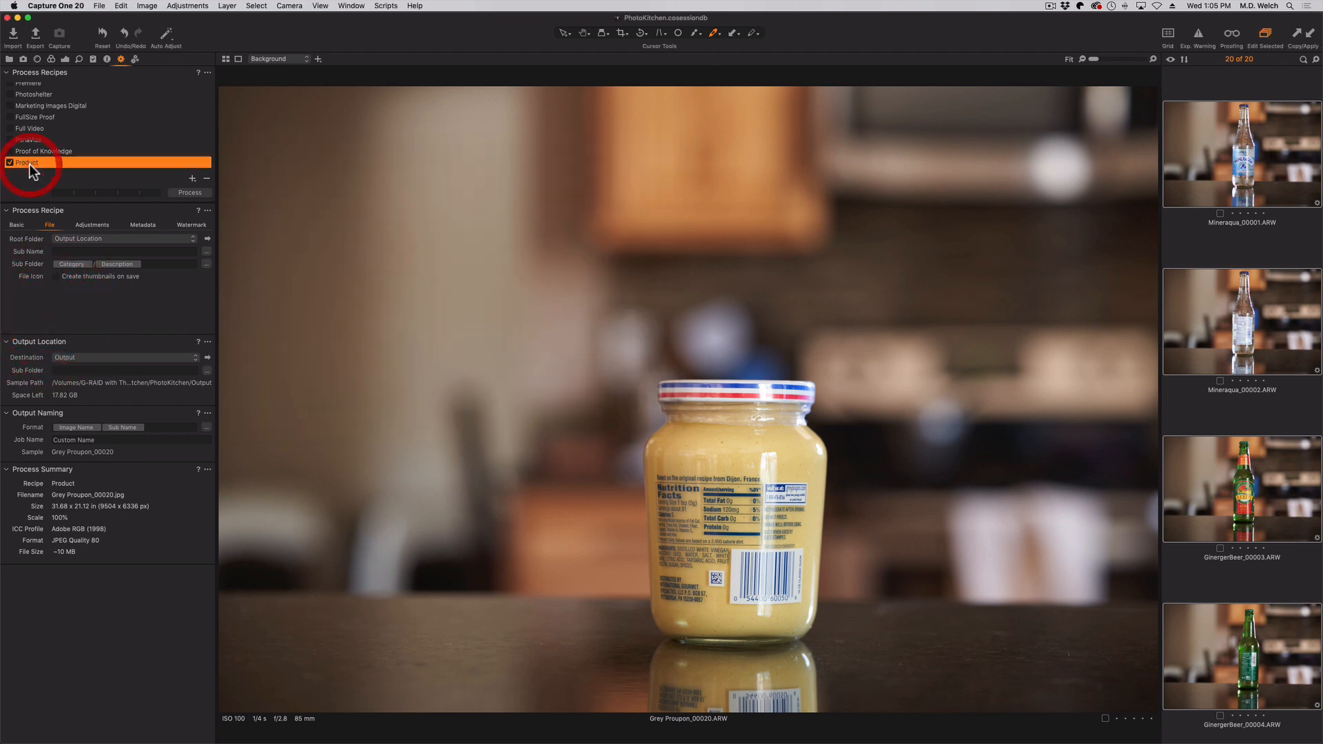
click(14, 226)
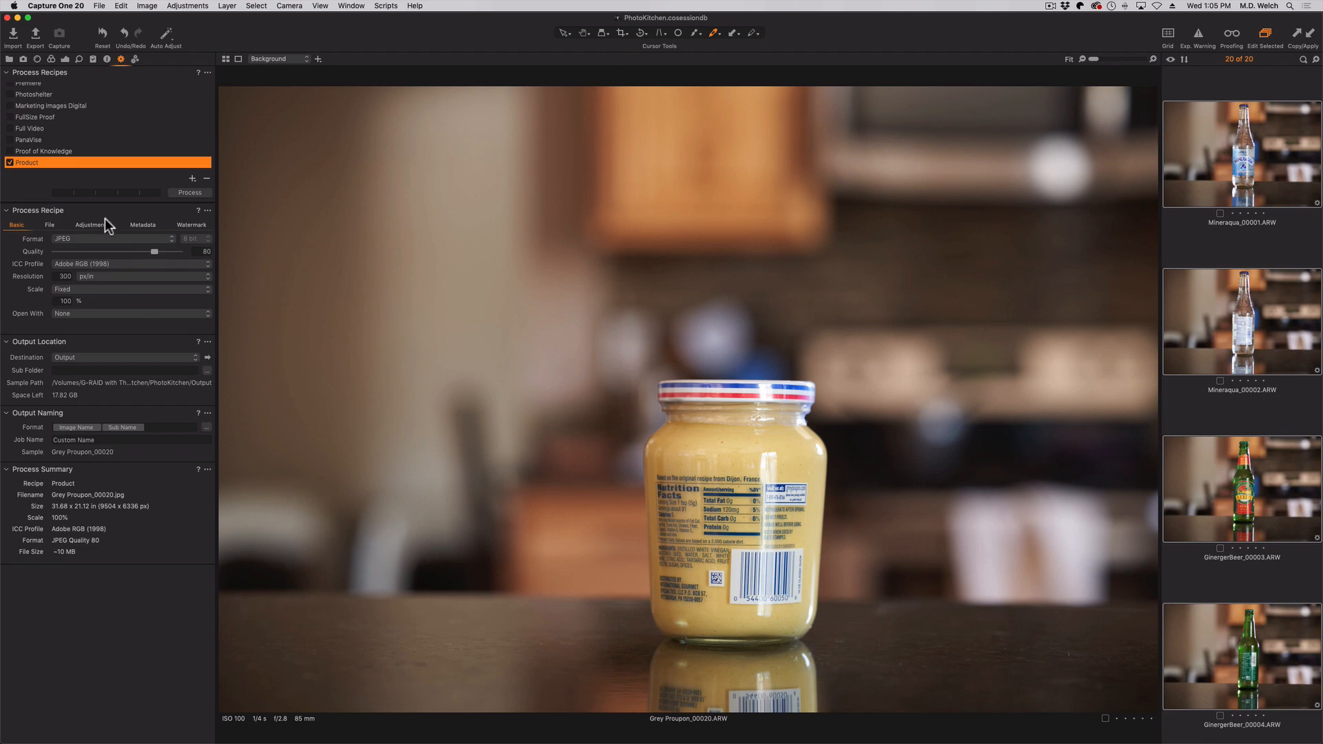
double_click(28, 163)
text(_Print)
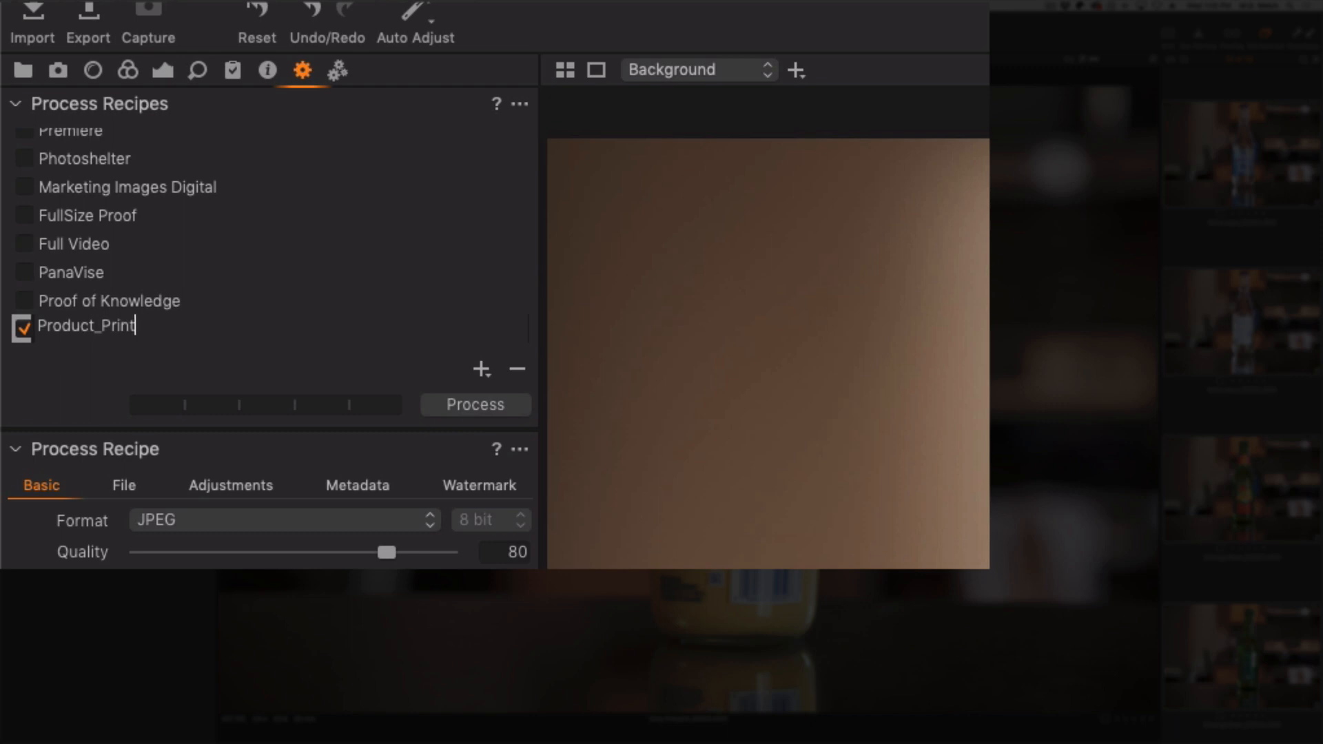
key(Return)
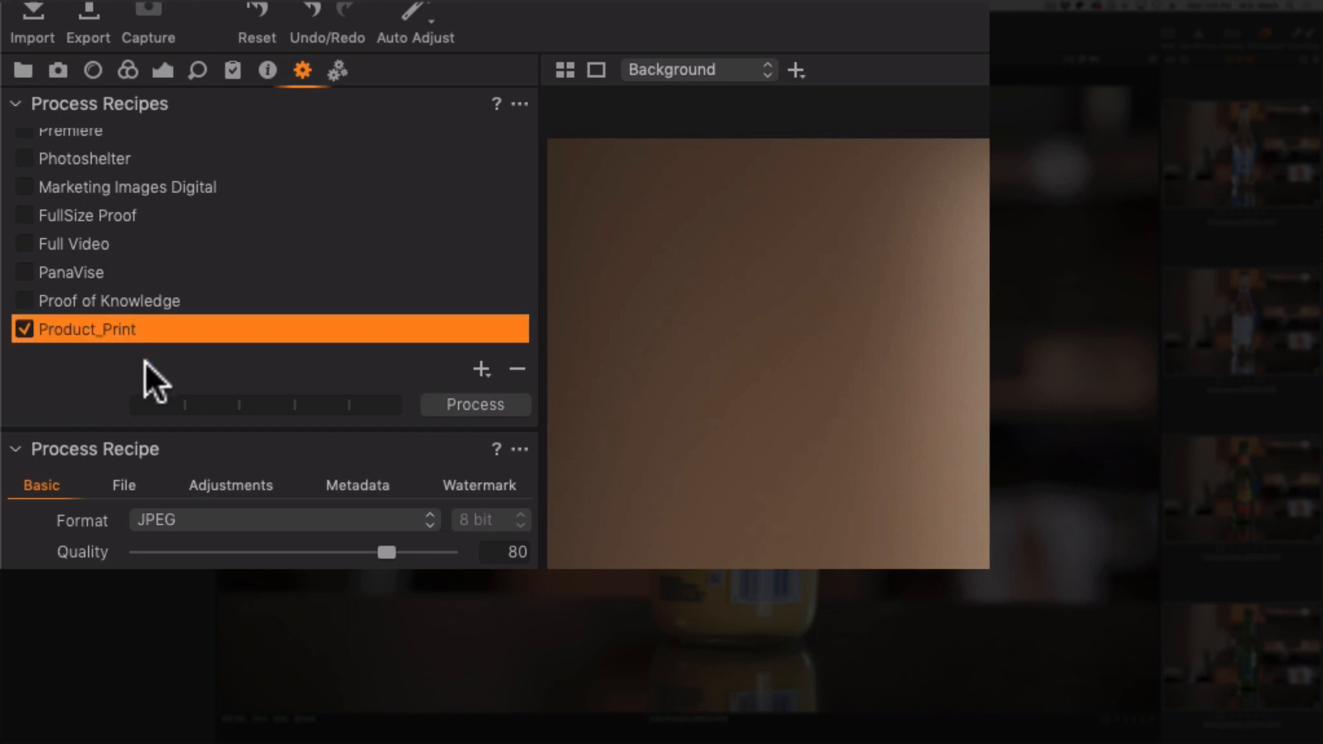
Add the Recipe Name token as the Product_Print recipe's sub name in its file settings
click(128, 486)
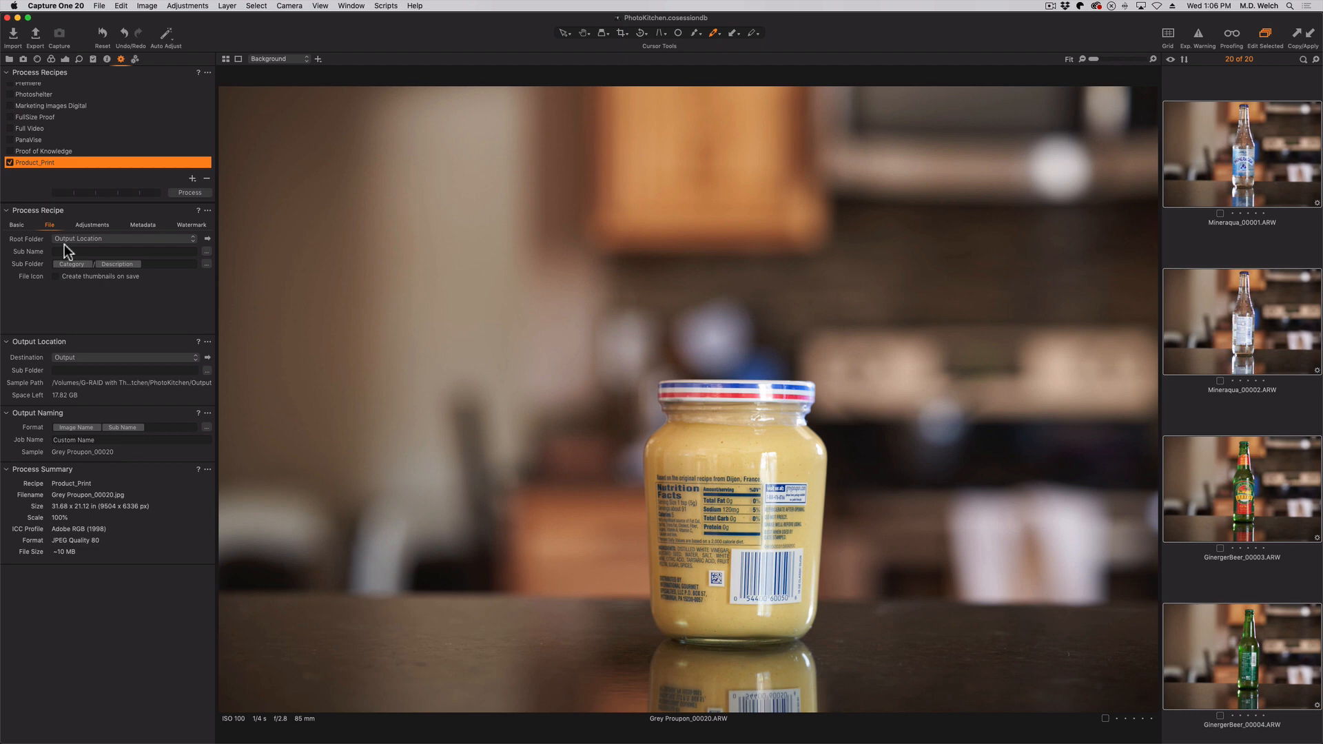
click(62, 251)
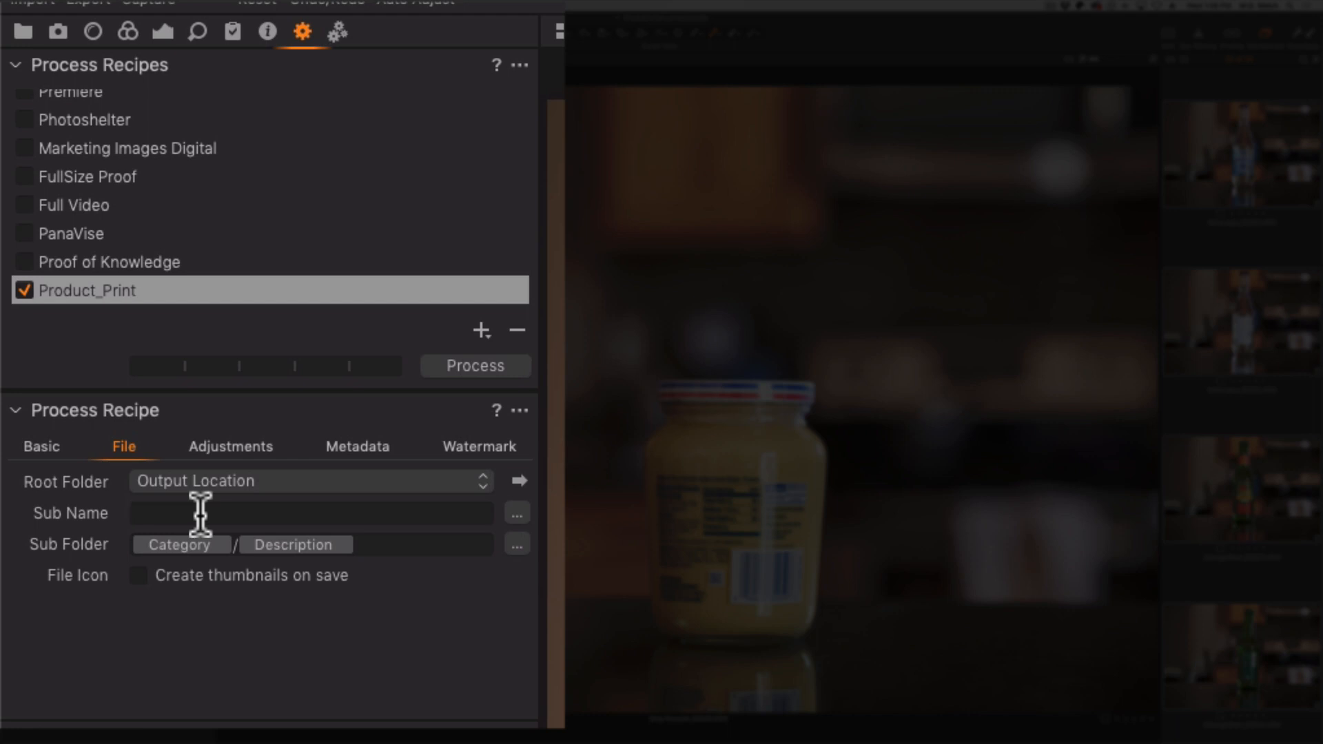
text(Re)
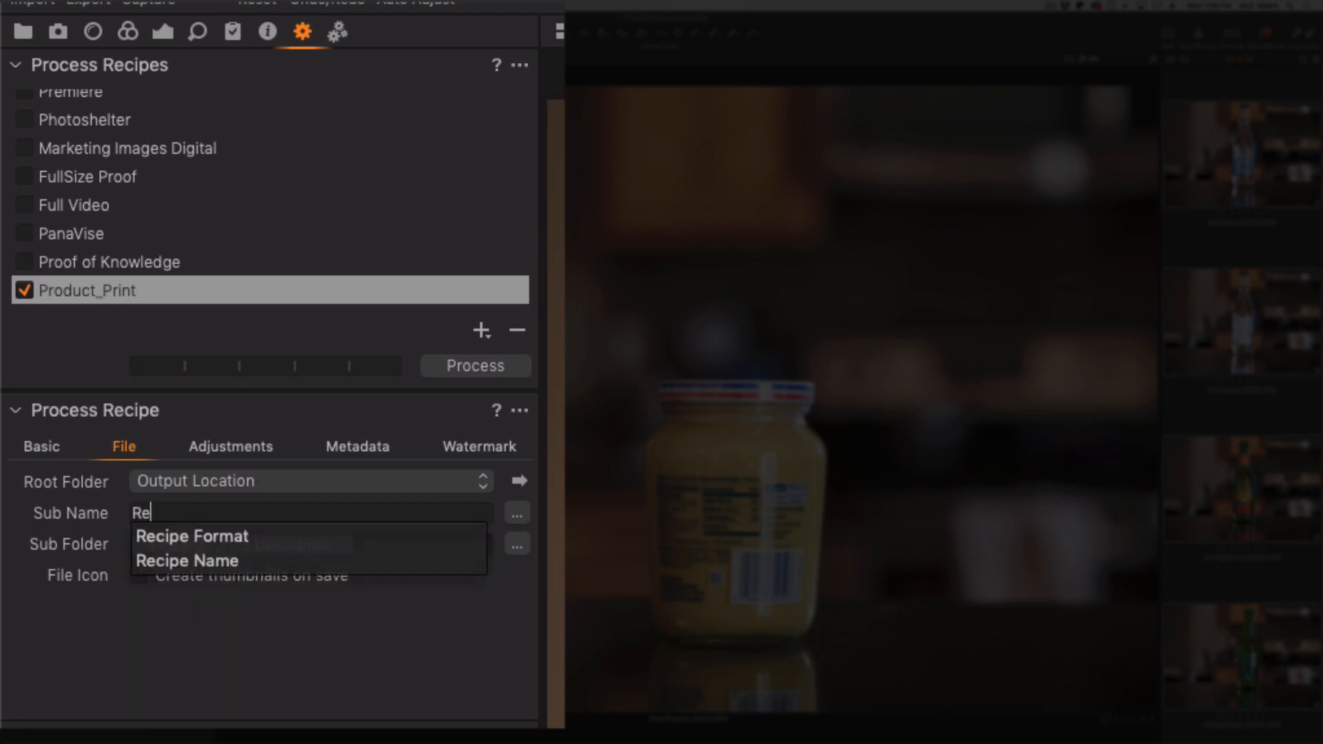
key(Down)
key(Down)
key(Return)
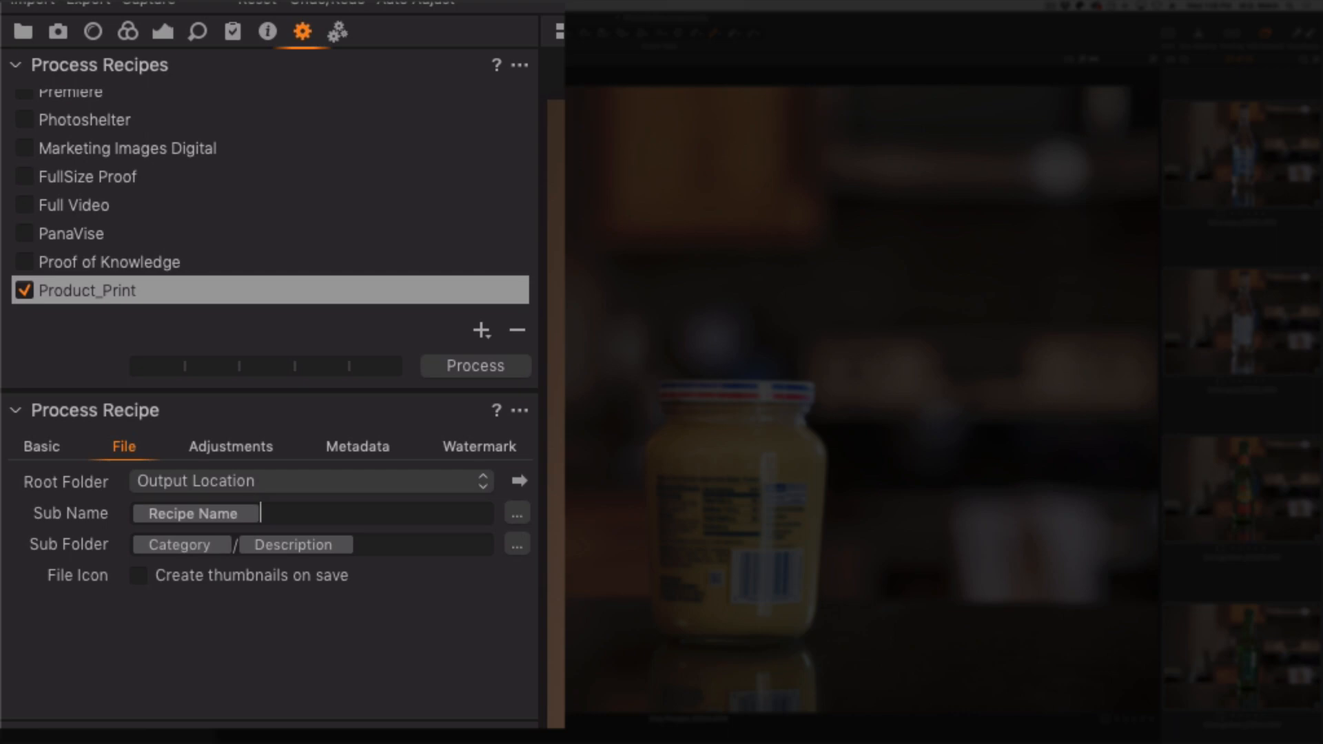
key(Tab)
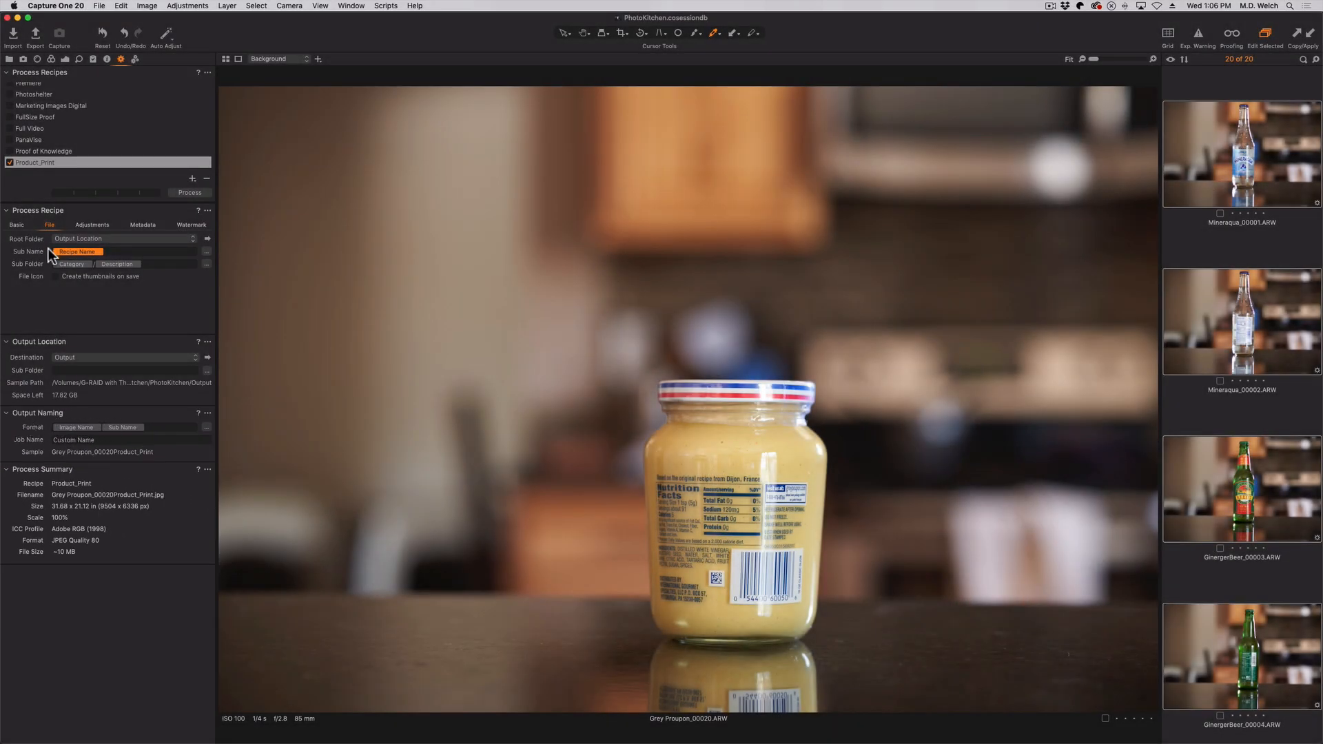
Insert an underscore before the Recipe Name token in the sub name
key(Left)
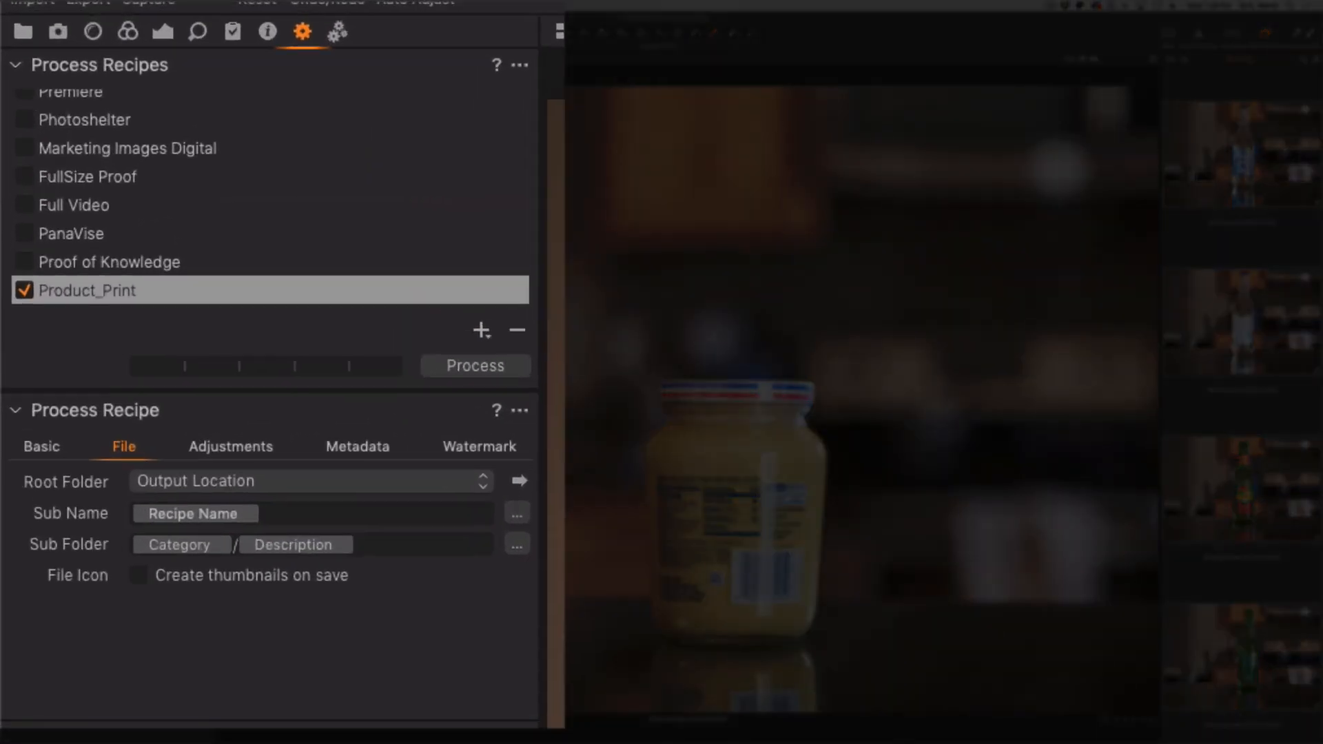
text(_)
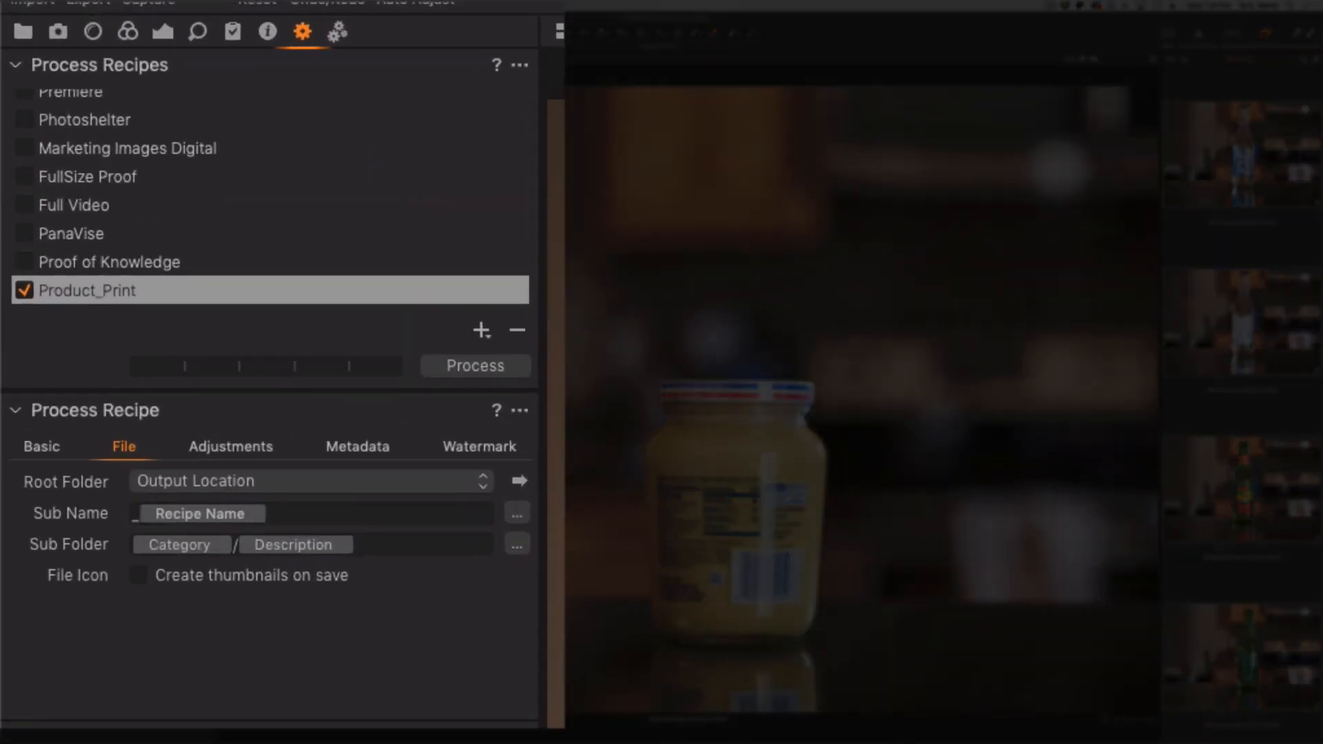
key(Tab)
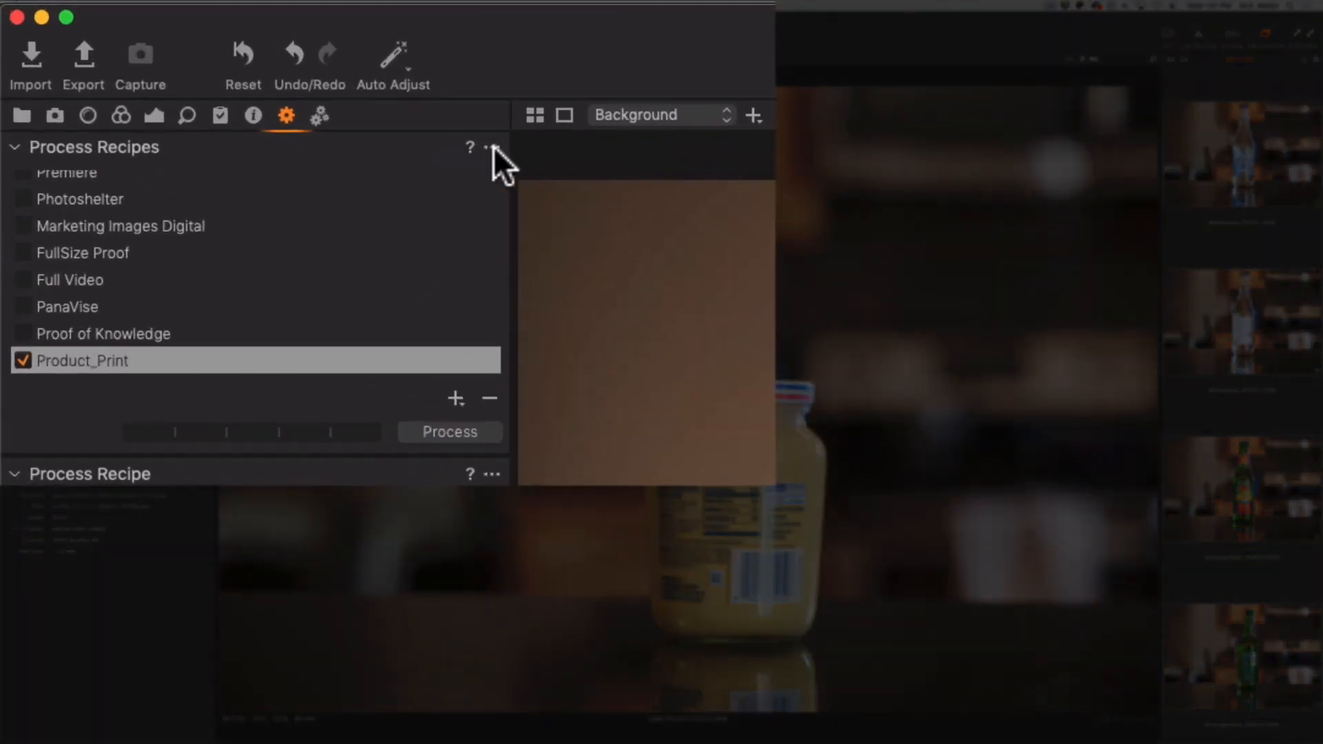
Duplicate the Product_Print recipe and rename the copy as Product_Web
click(493, 147)
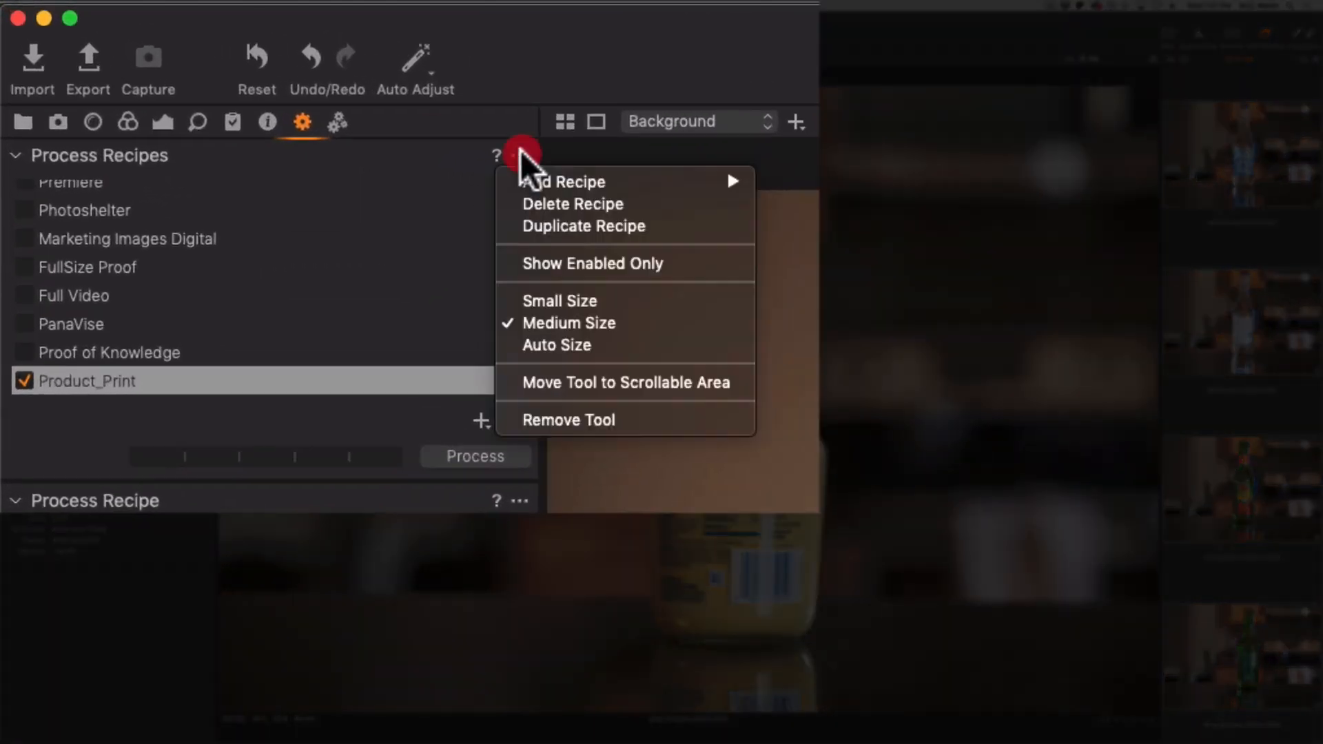
click(535, 223)
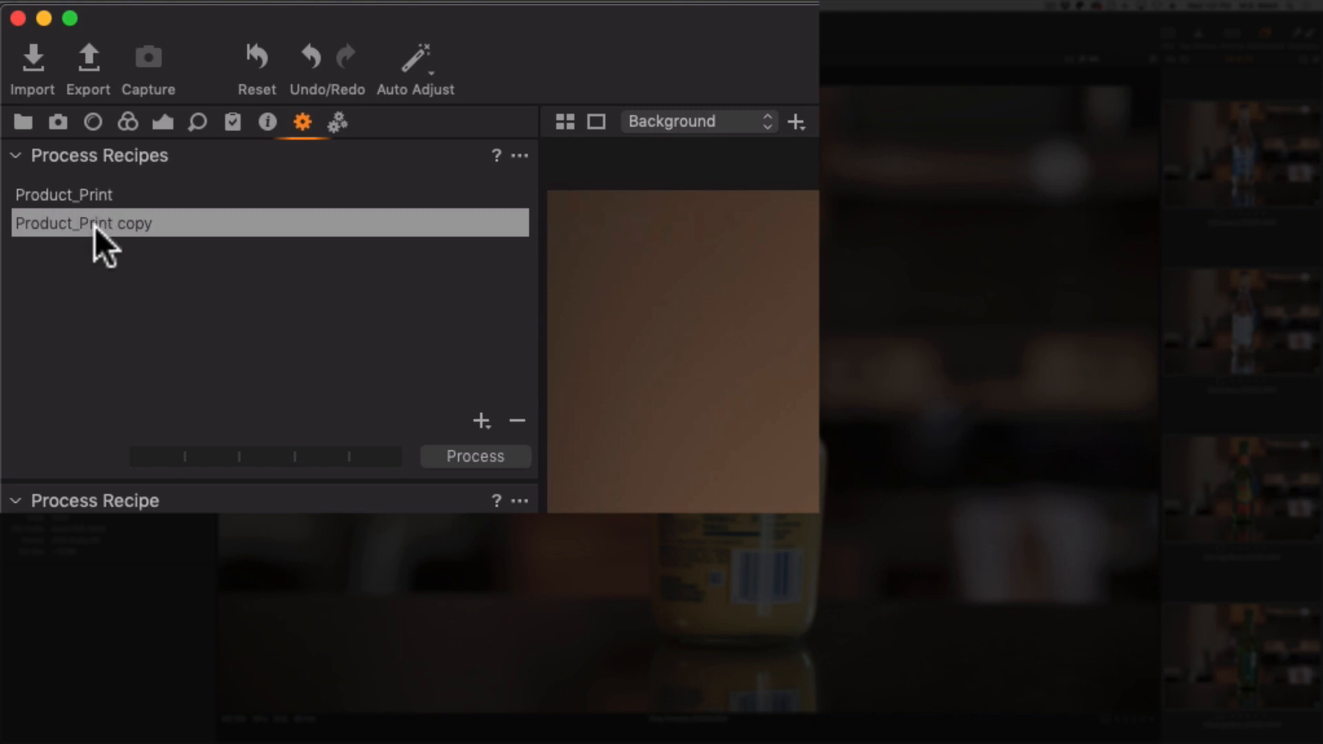
click(137, 224)
click(134, 221)
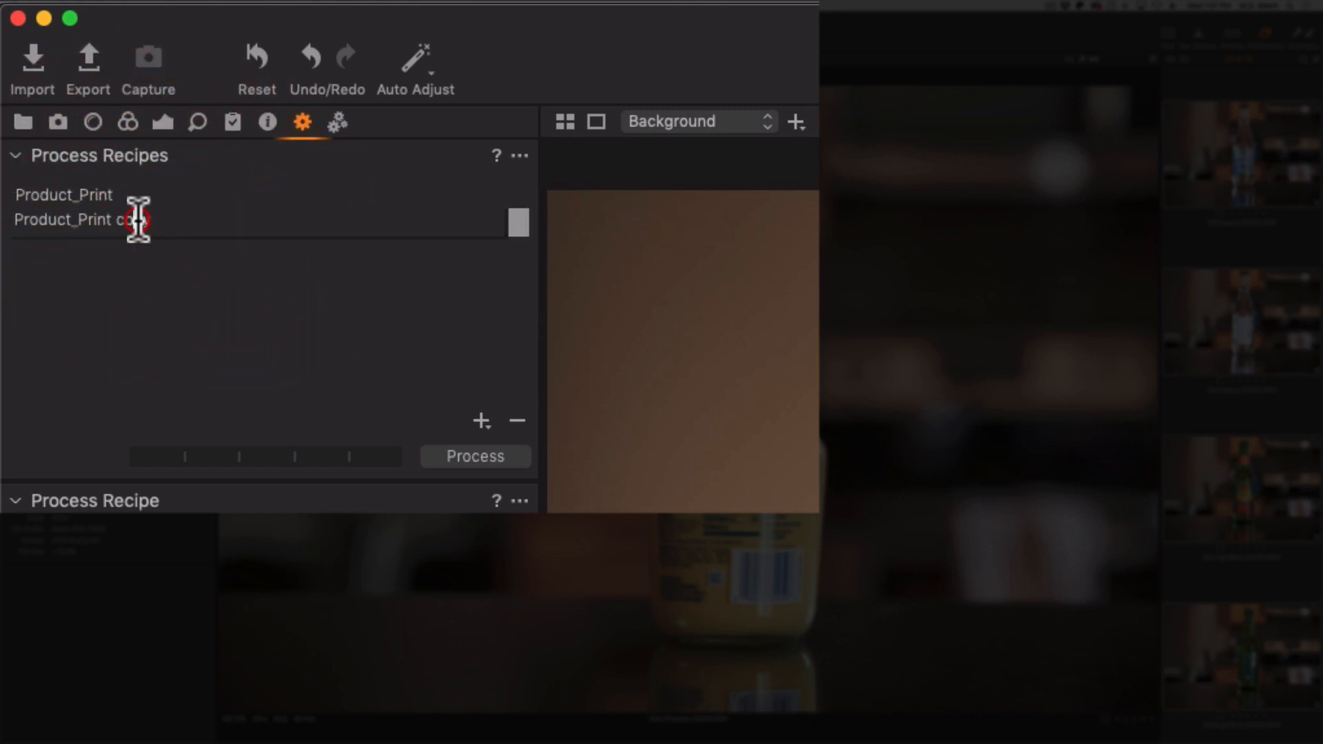
key(Right)
key(Right)
key(BackSpace)
key(BackSpace)
key(BackSpace)
key(BackSpace)
key(BackSpace)
key(BackSpace)
key(BackSpace)
key(BackSpace)
key(BackSpace)
key(BackSpace)
text(Web)
key(Return)
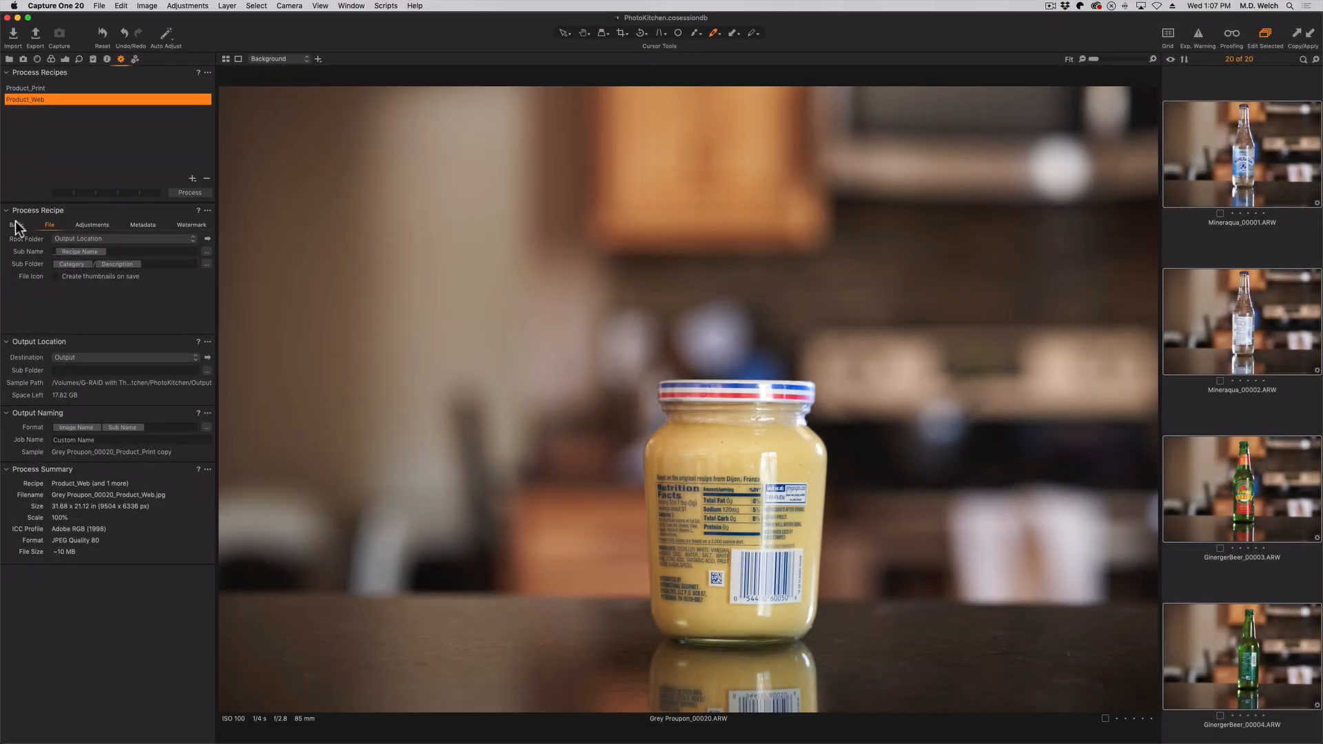
Scale the Product_Web recipe's output to a long edge of 1500 px in its basic settings
click(16, 227)
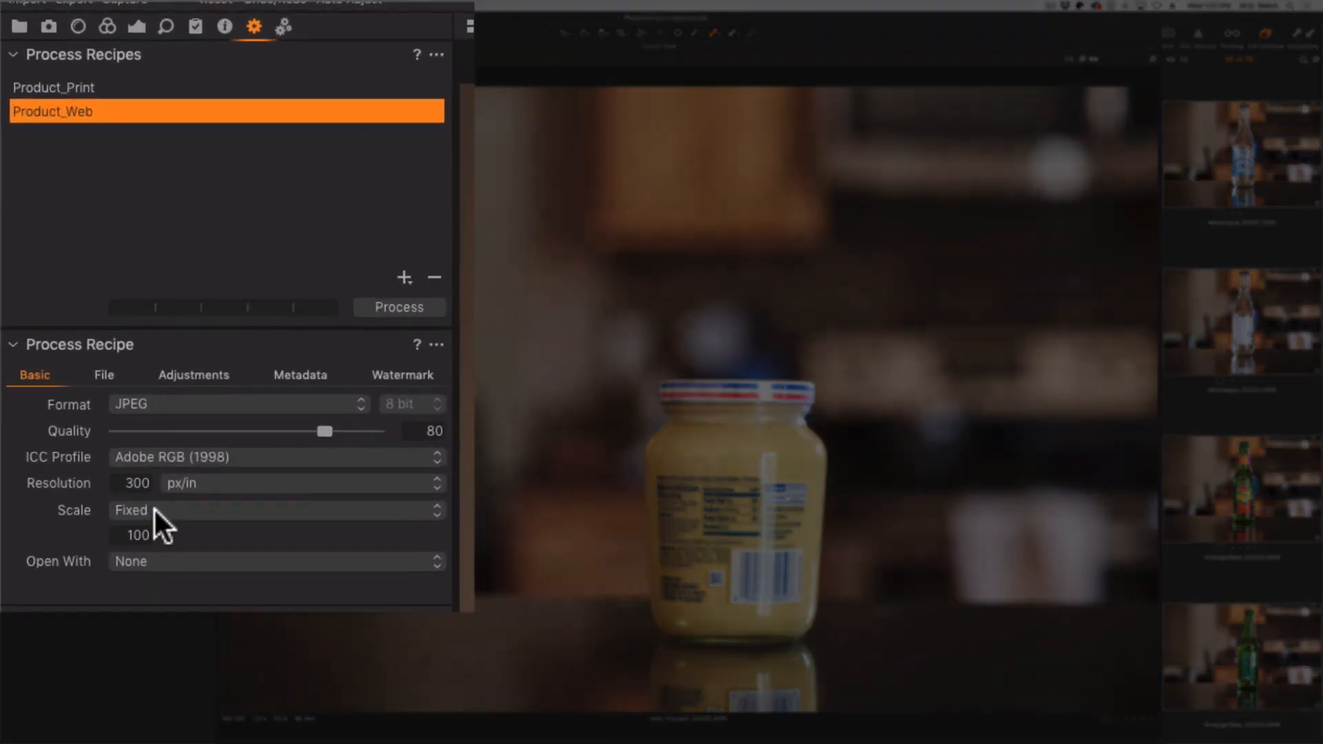
click(154, 510)
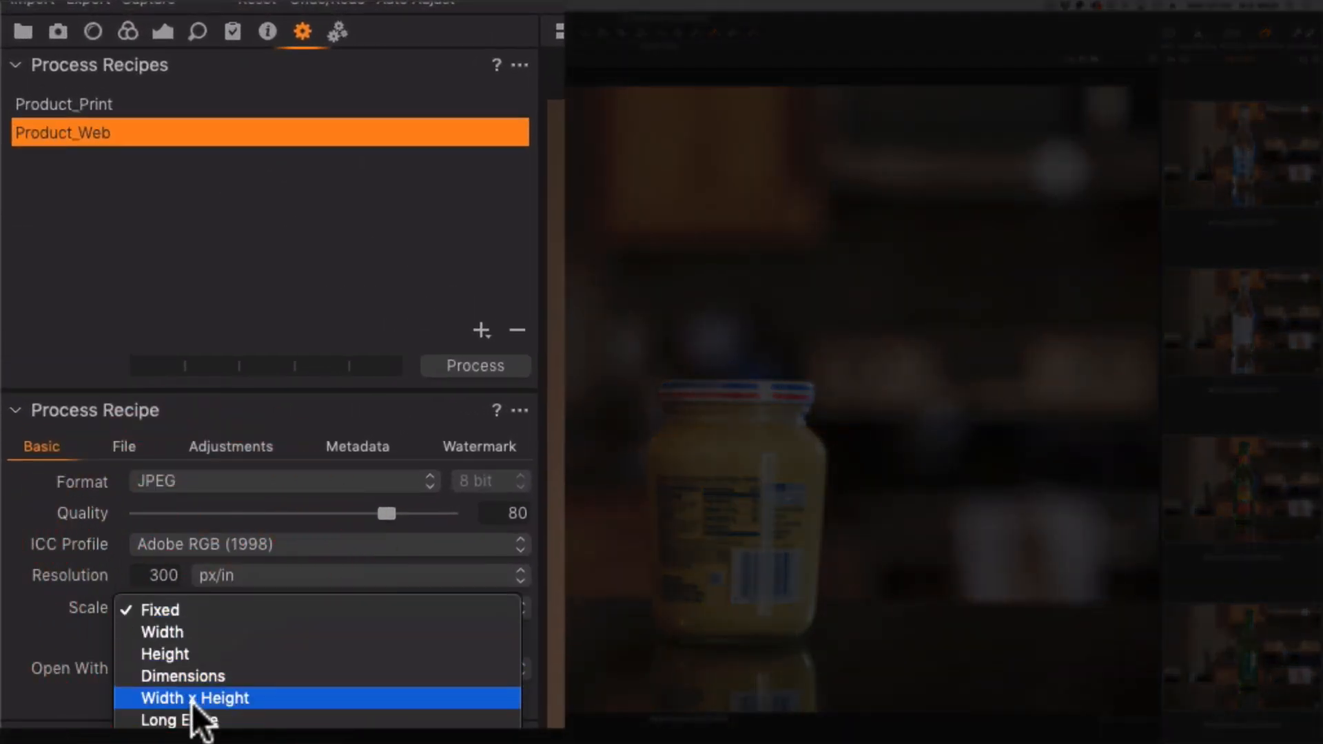
click(193, 720)
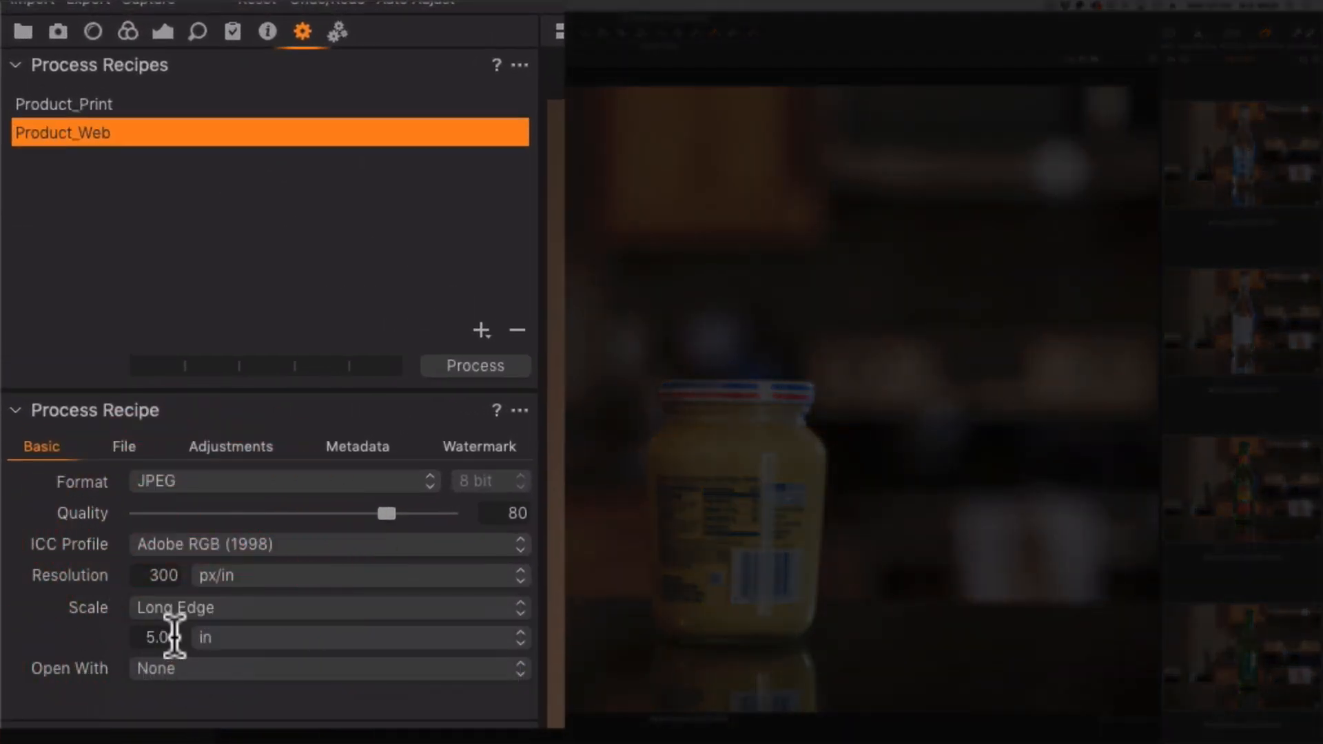
click(201, 636)
click(201, 626)
Set the Product_Web recipe's ICC profile to sRGB Profile and its JPEG quality to 65
click(275, 541)
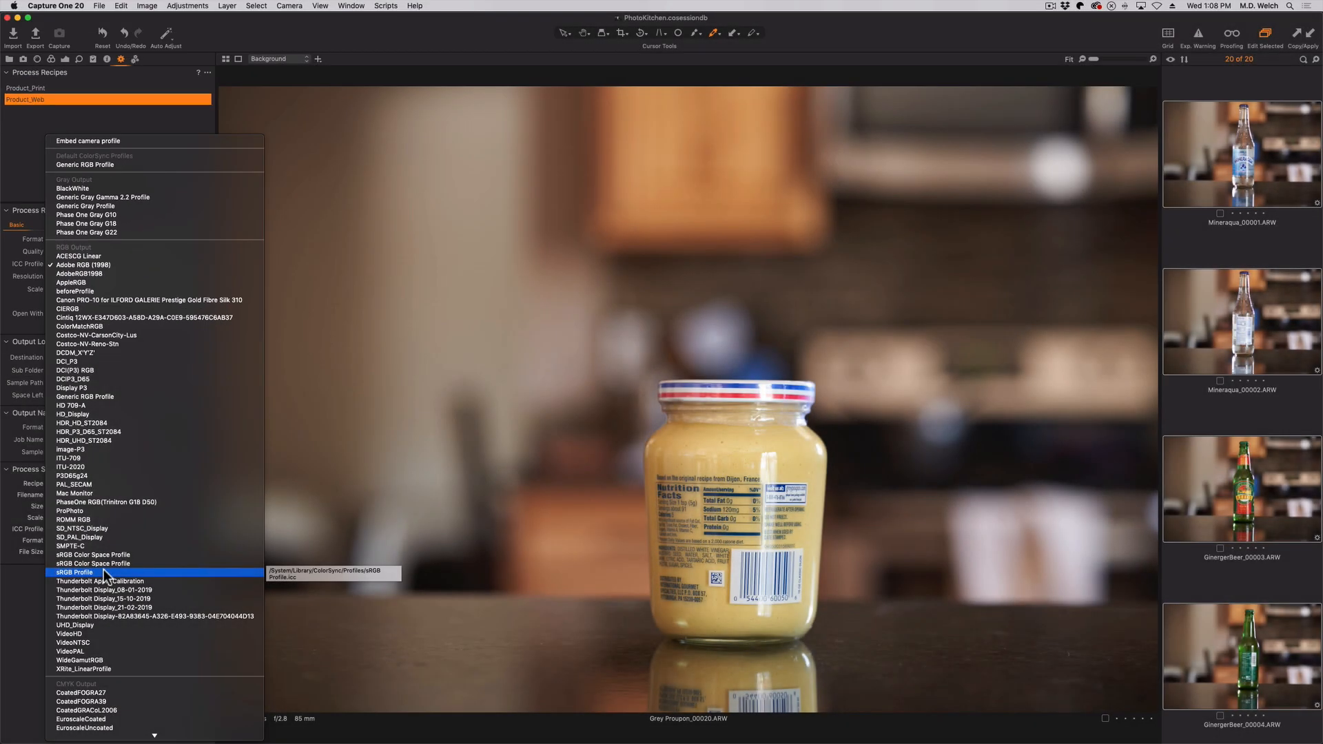
click(103, 571)
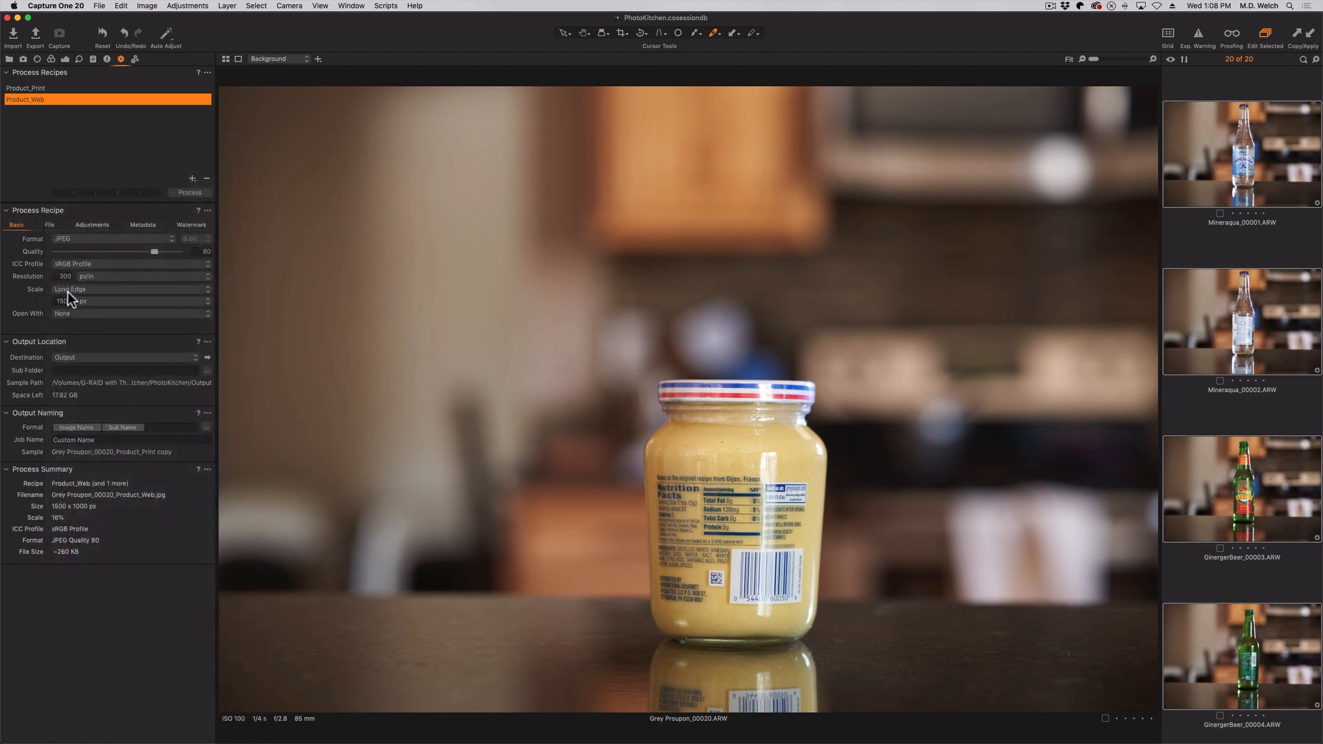
drag(152, 250, 135, 250)
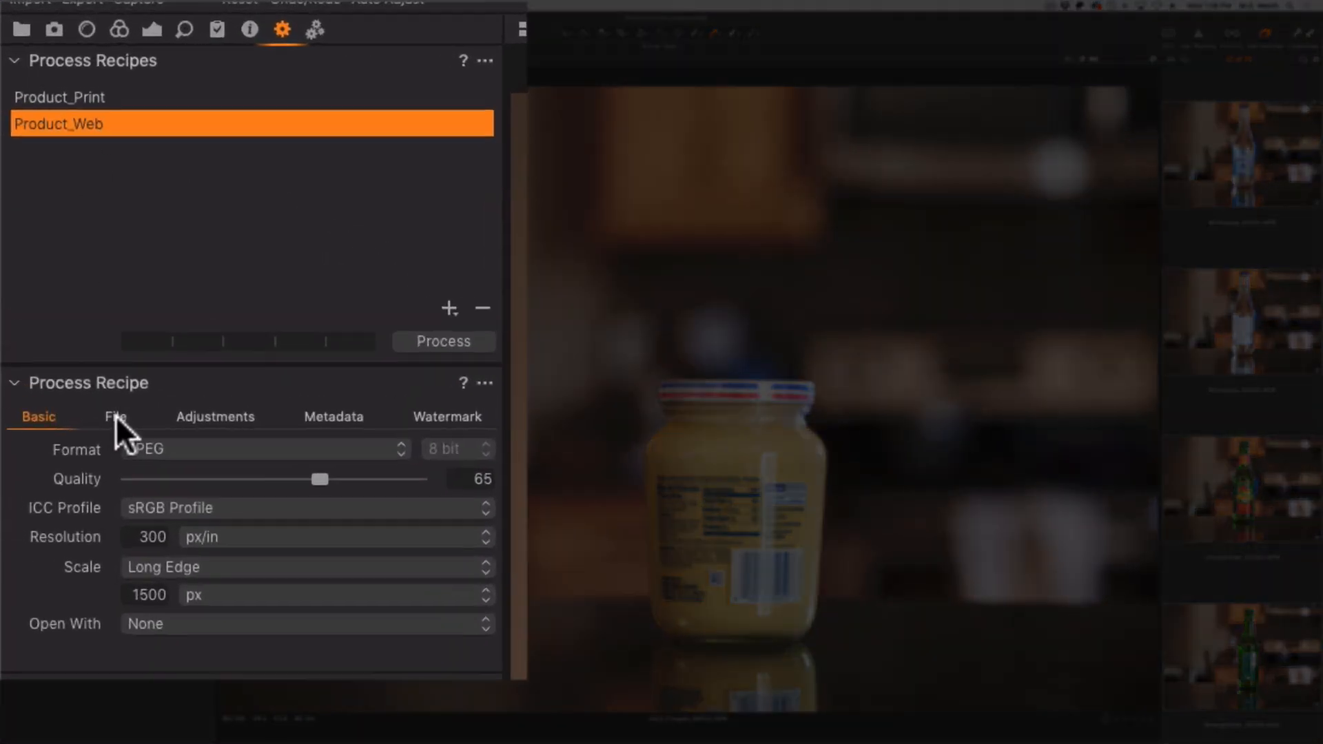
Insert a Recipe Name token and a slash before the Category token in the Product_Web recipe's sub folder
click(50, 225)
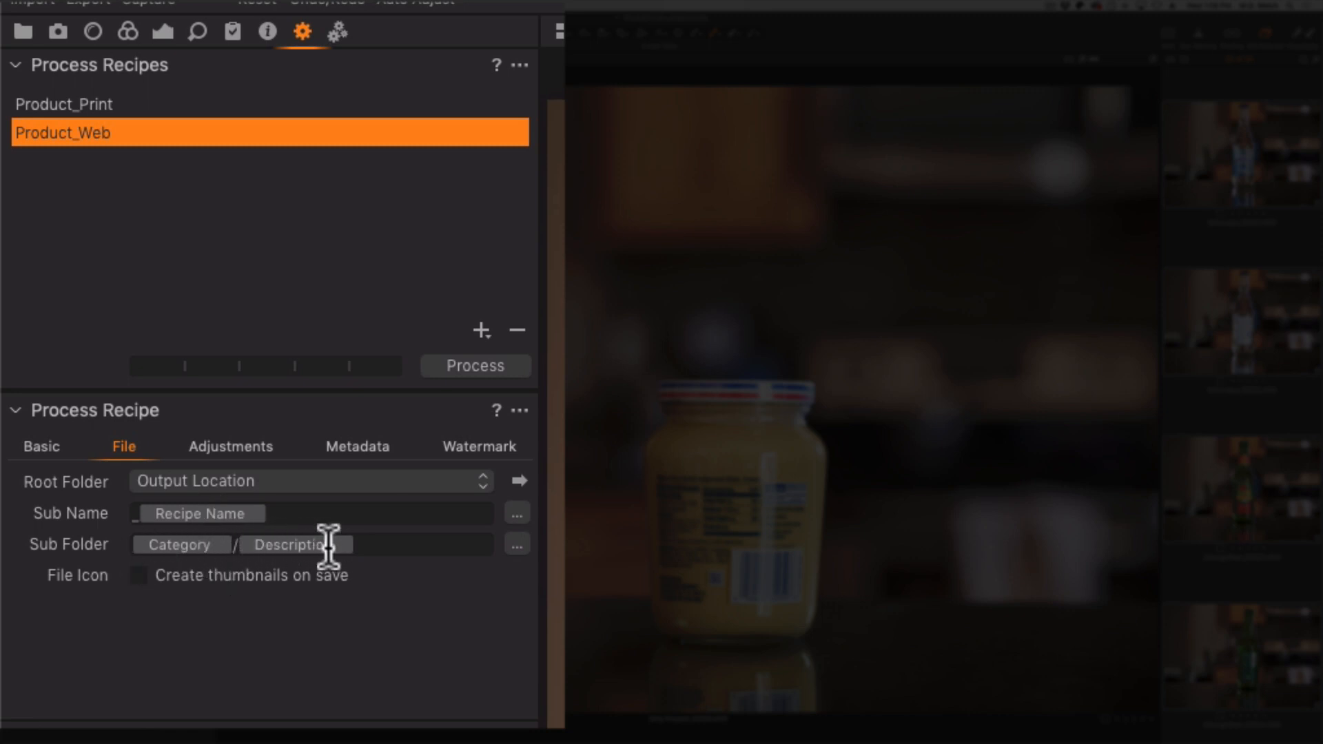
click(146, 546)
key(Left)
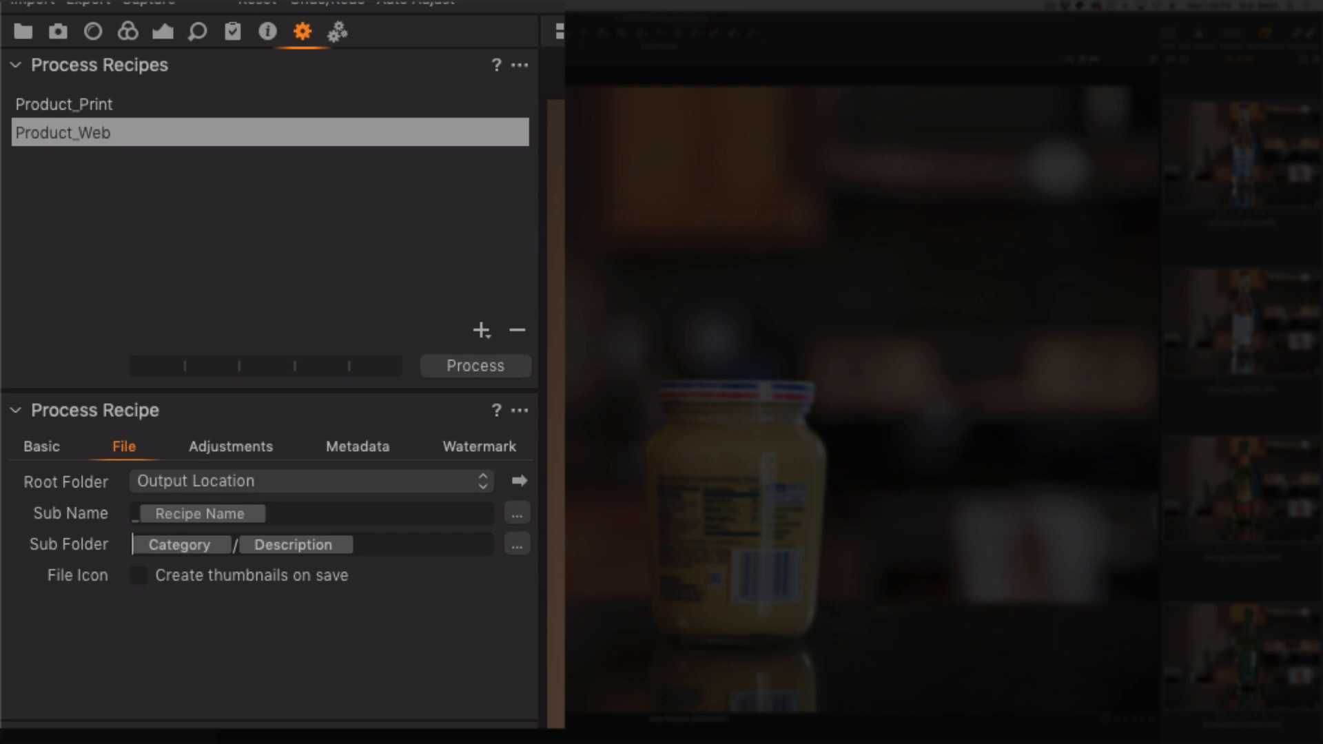
text(Re)
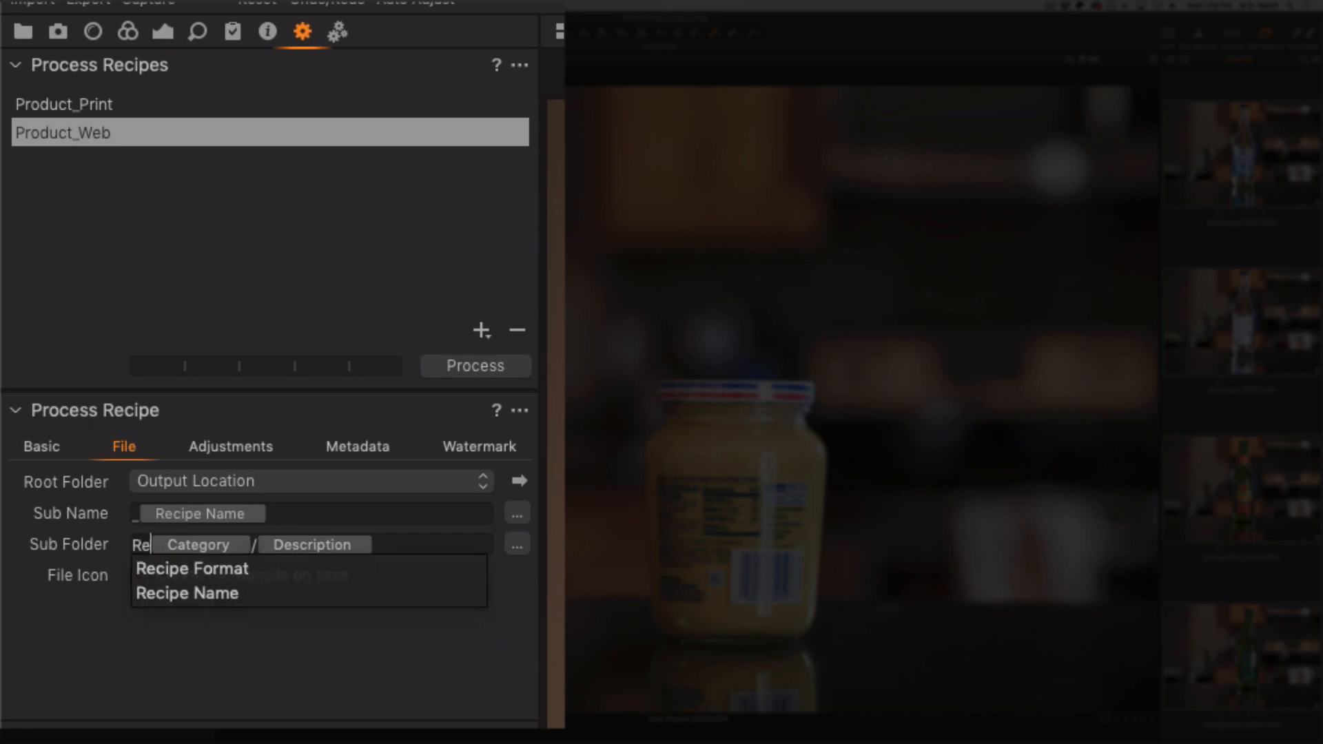
key(Down)
key(Down)
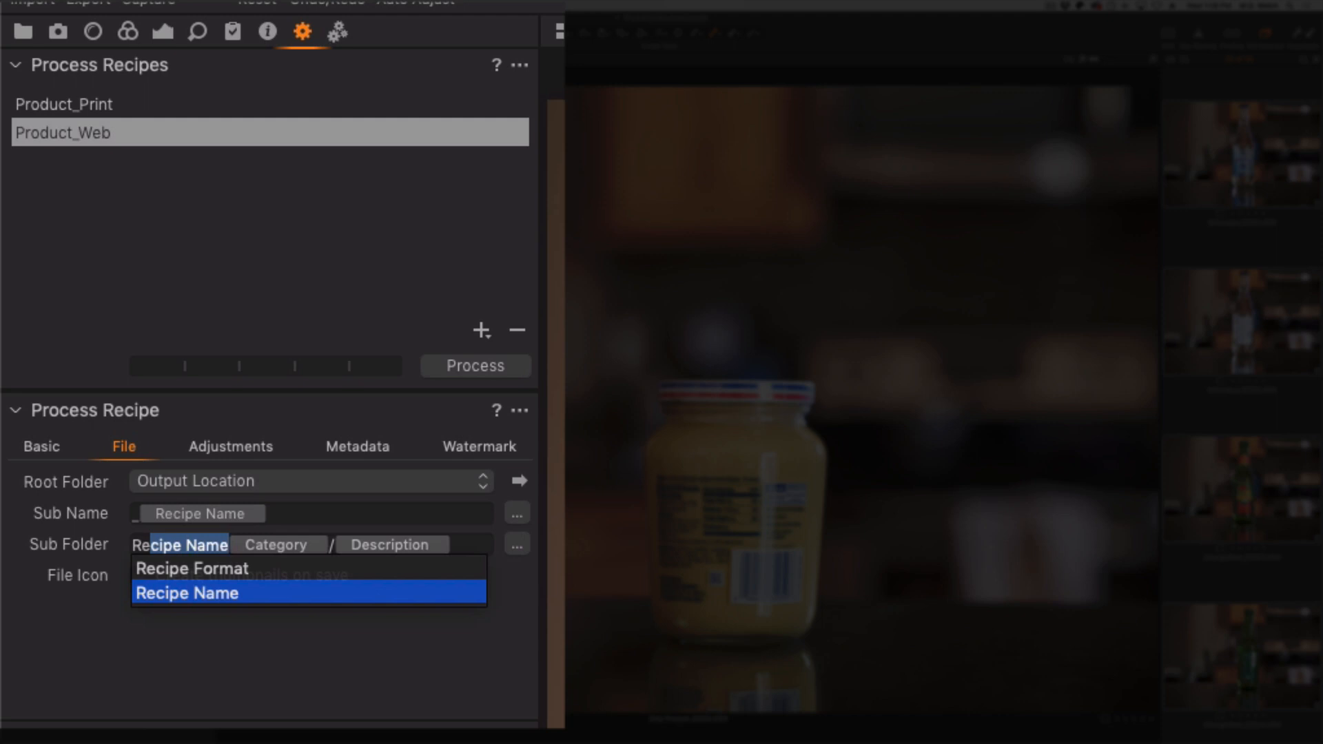
key(Return)
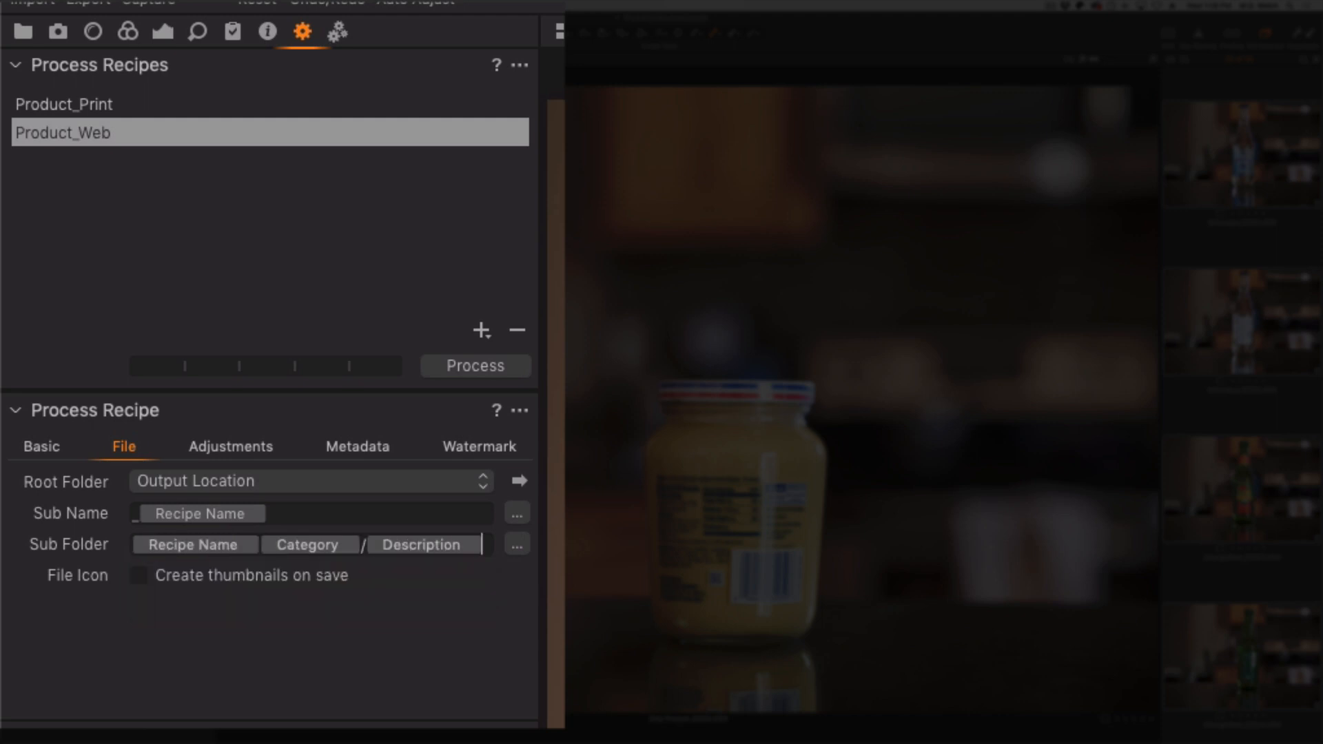
click(260, 545)
text(/)
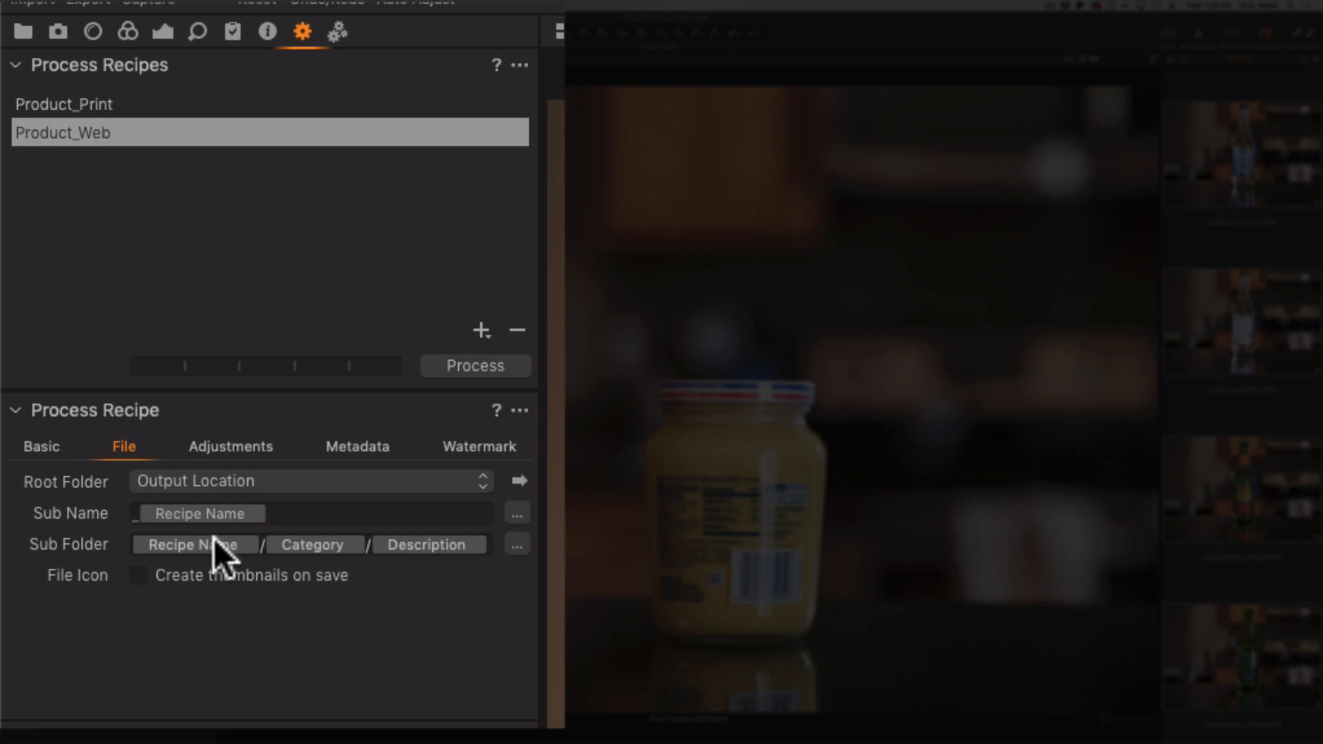
Remove the Description token and the slash before it from the Product_Web recipe's sub folder
click(450, 546)
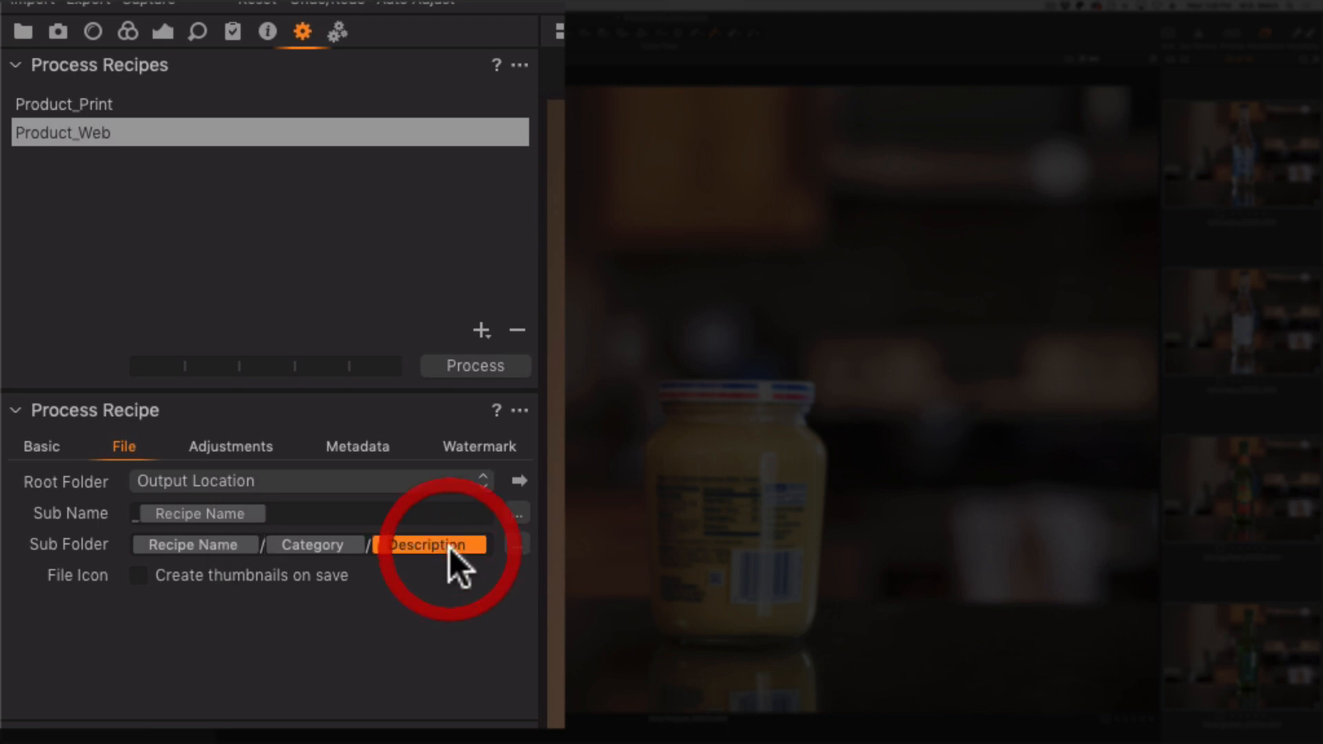
key(BackSpace)
key(BackSpace)
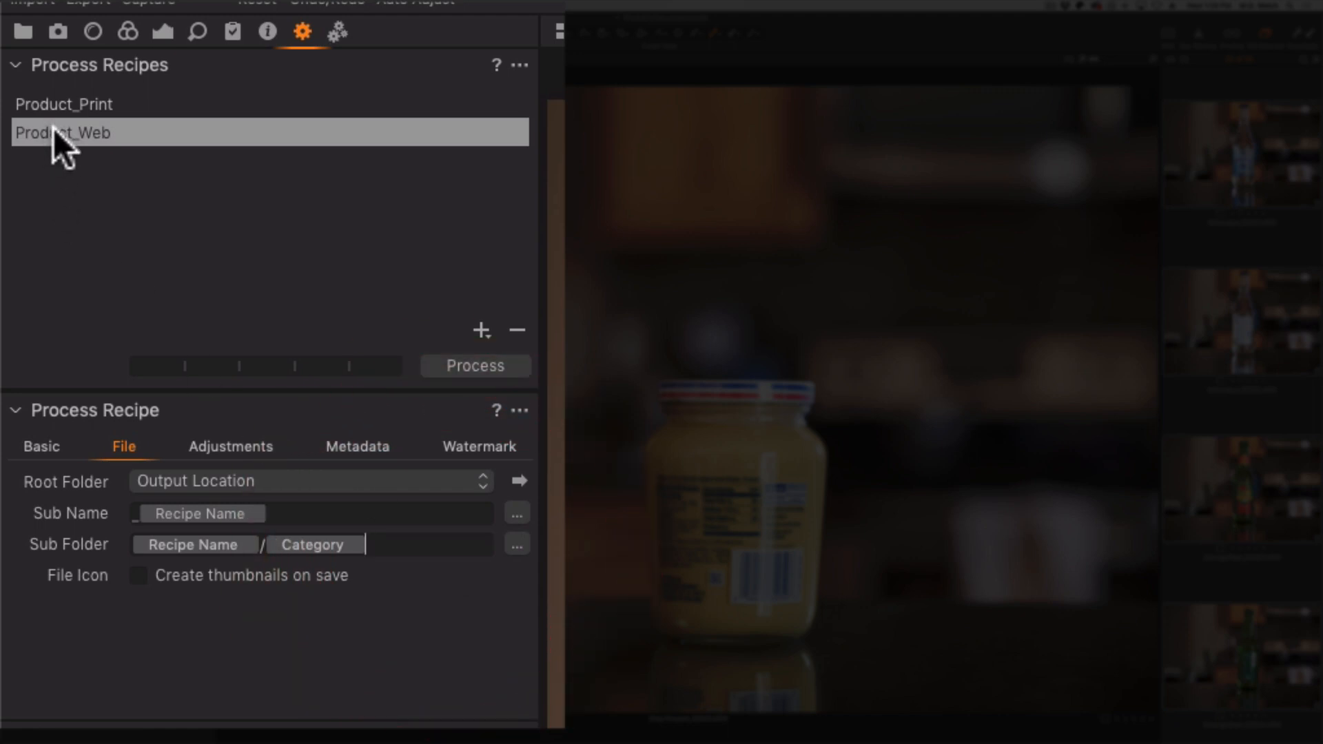
Remove the Description token and its slash from the Product_Print recipe's sub folder
click(55, 105)
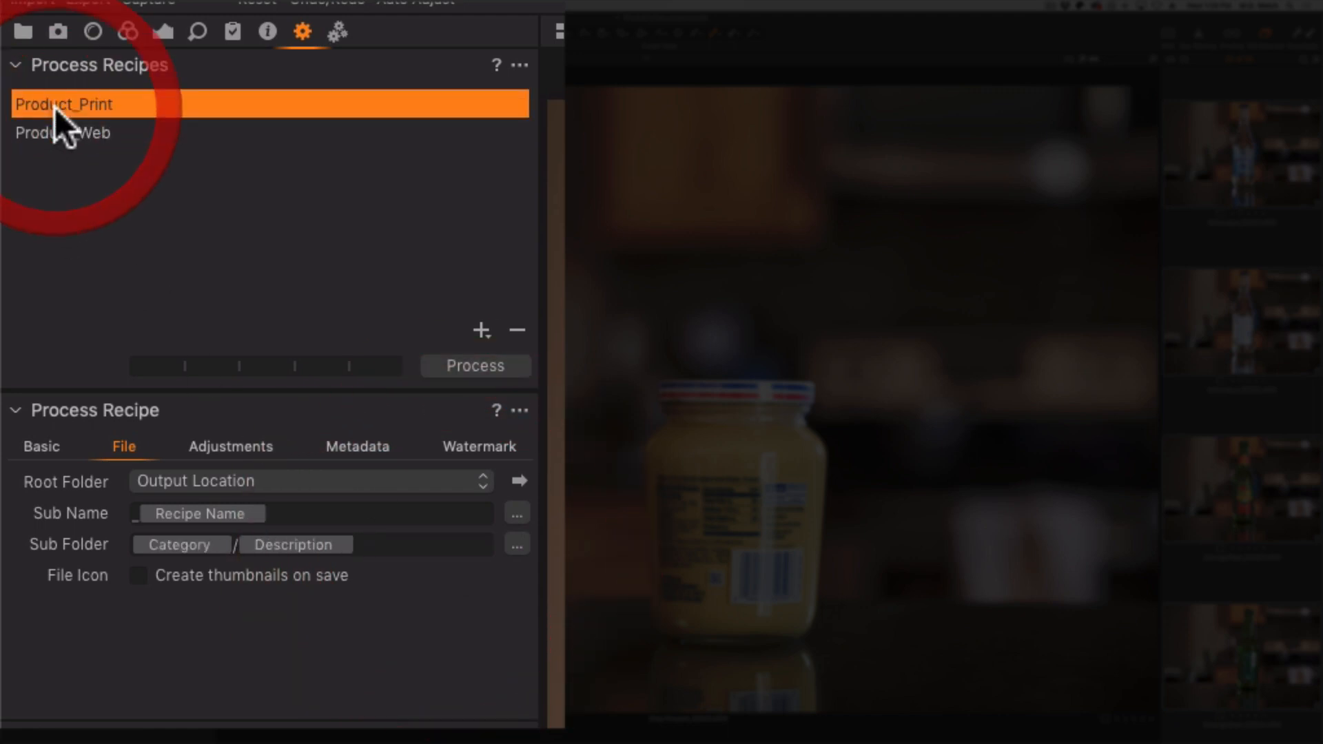
click(276, 543)
key(BackSpace)
key(BackSpace)
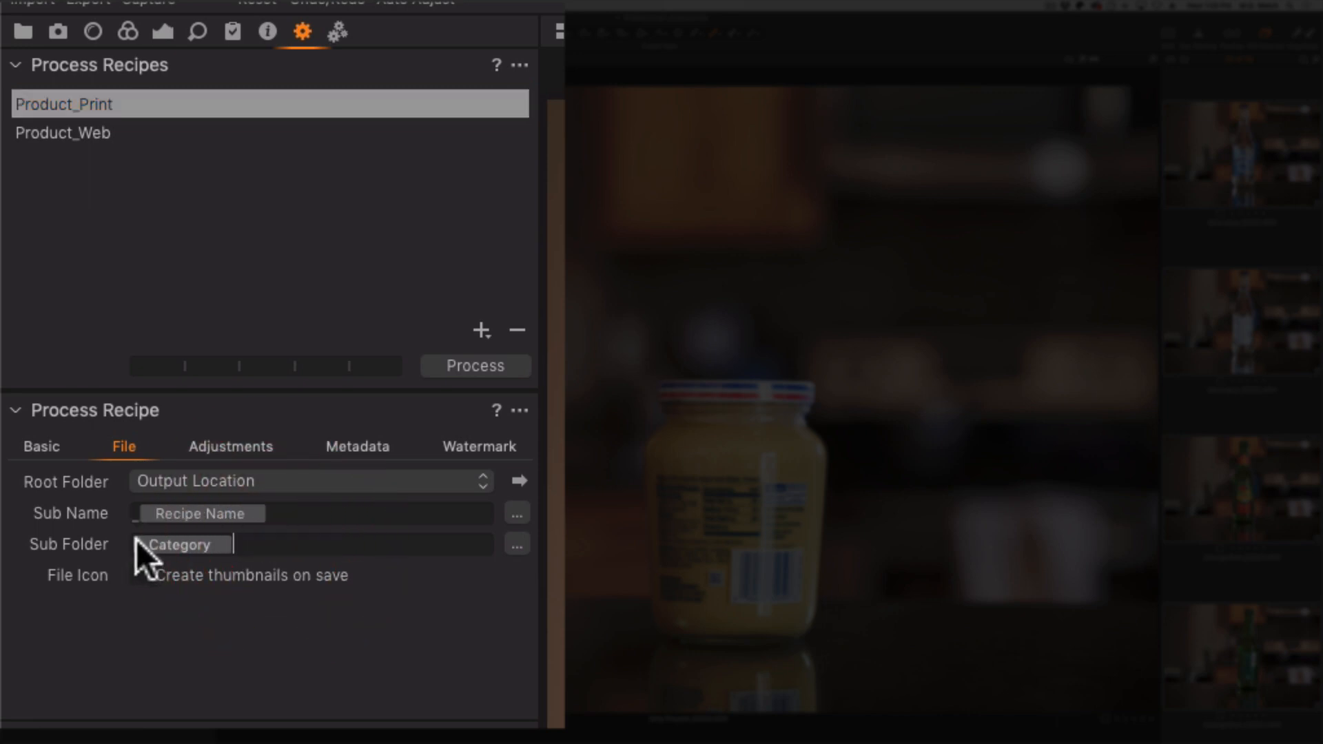
Insert a Recipe Name token followed by a slash before Category in the Product_Print recipe's sub folder
key(Left)
text(Re)
key(Down)
key(Down)
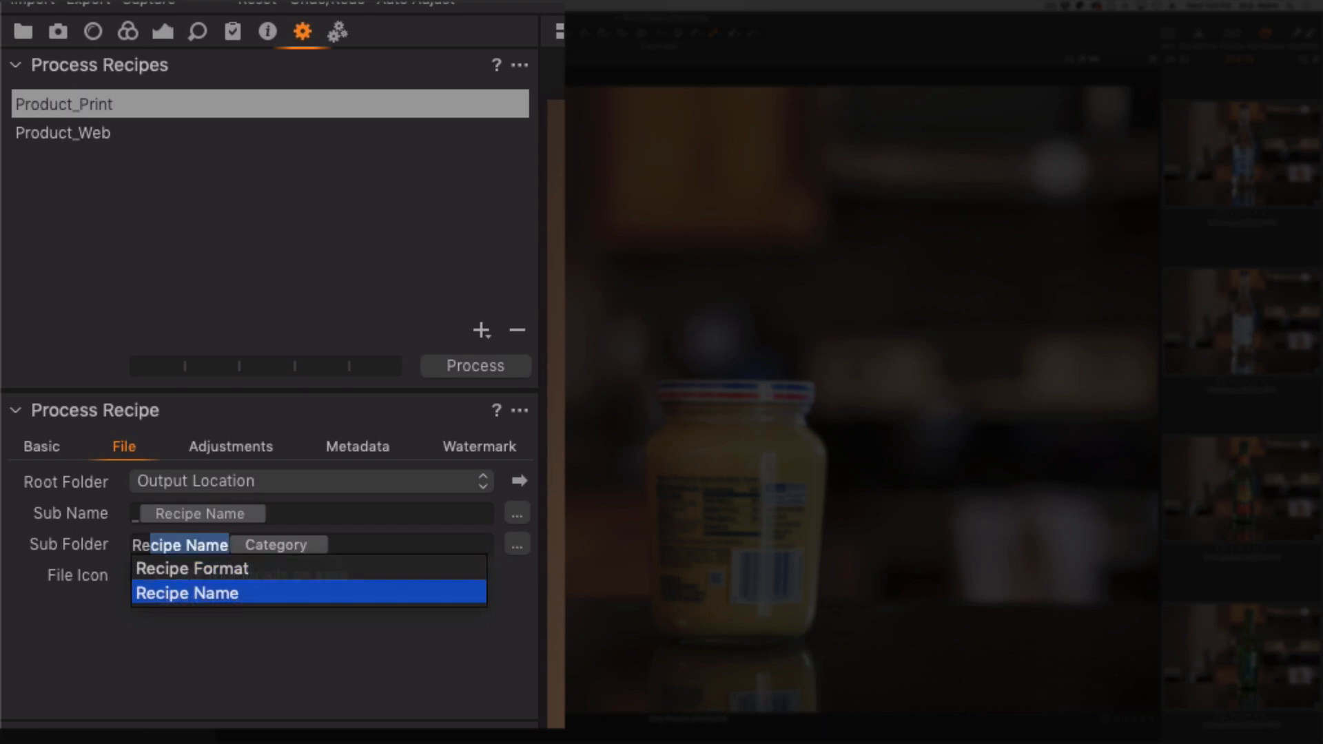
key(Return)
key(Left)
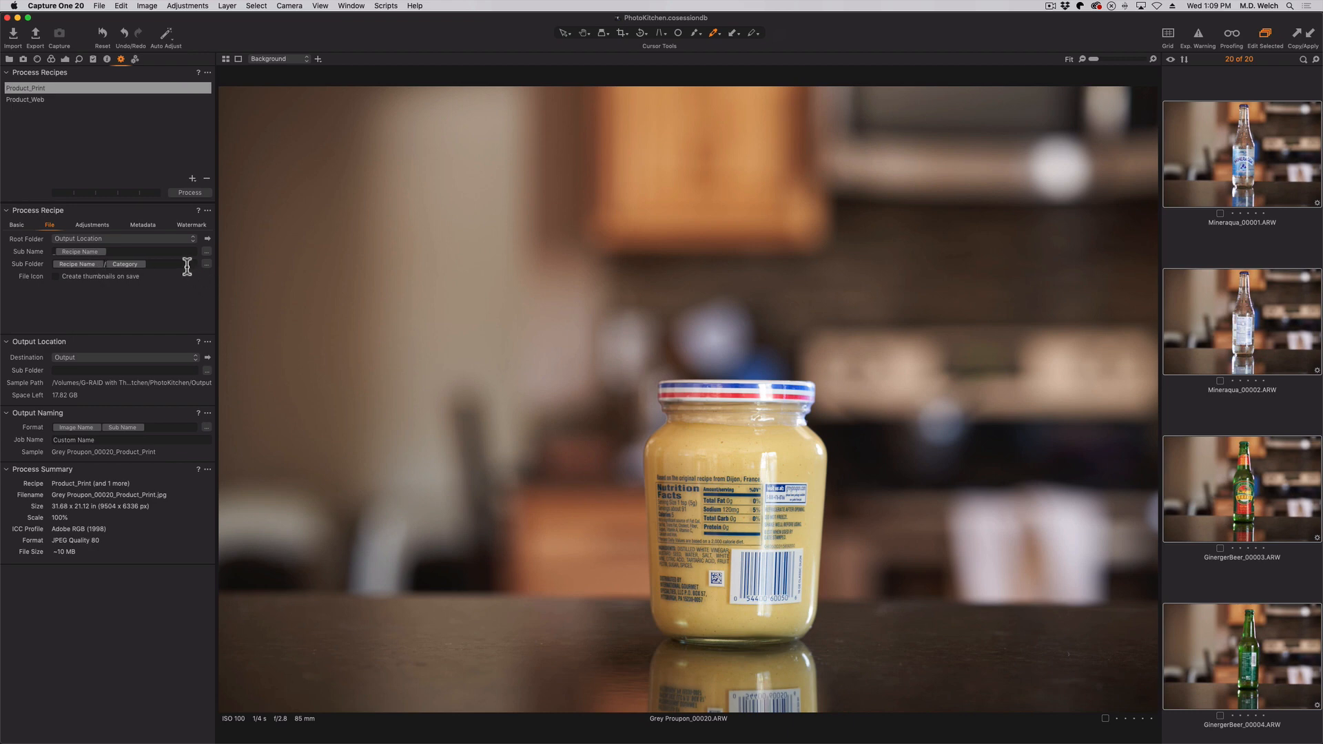
List all process recipes instead of only the enabled ones, and process the selected photos with Product_Print and Product_Web
click(111, 99)
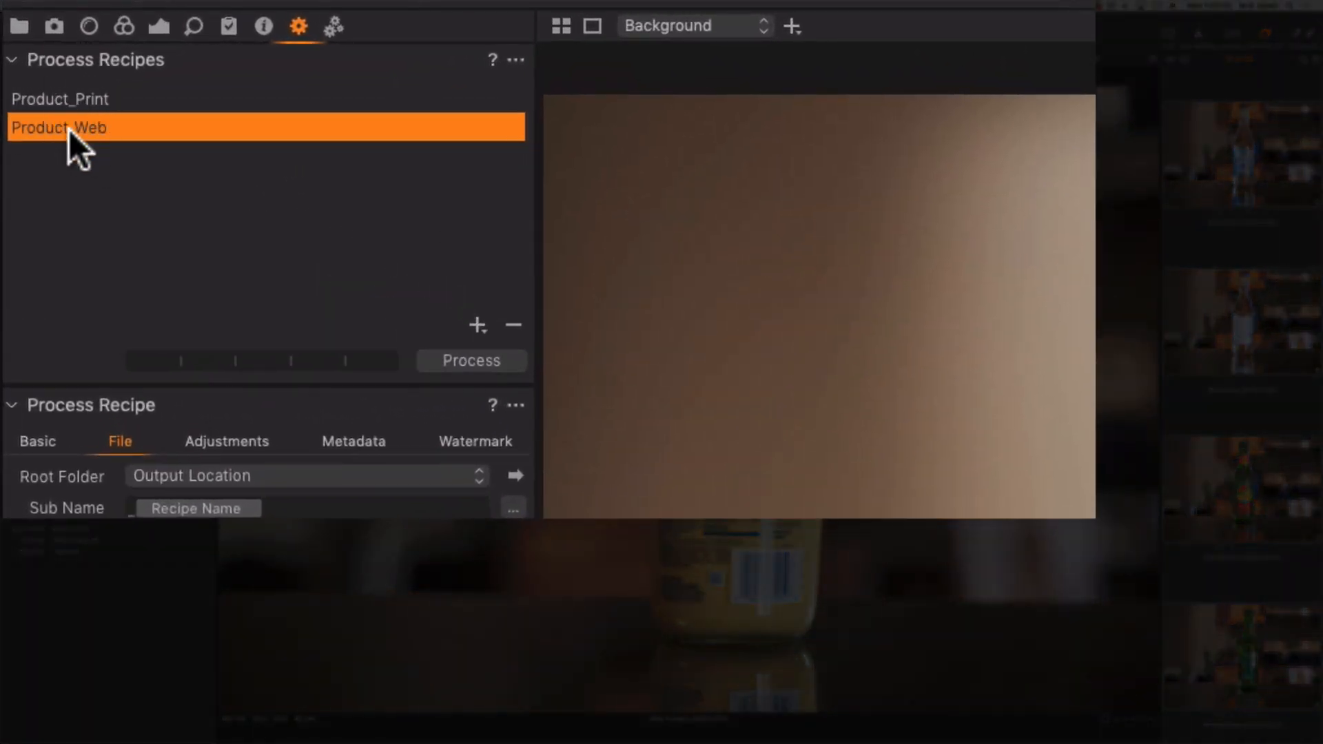
click(516, 60)
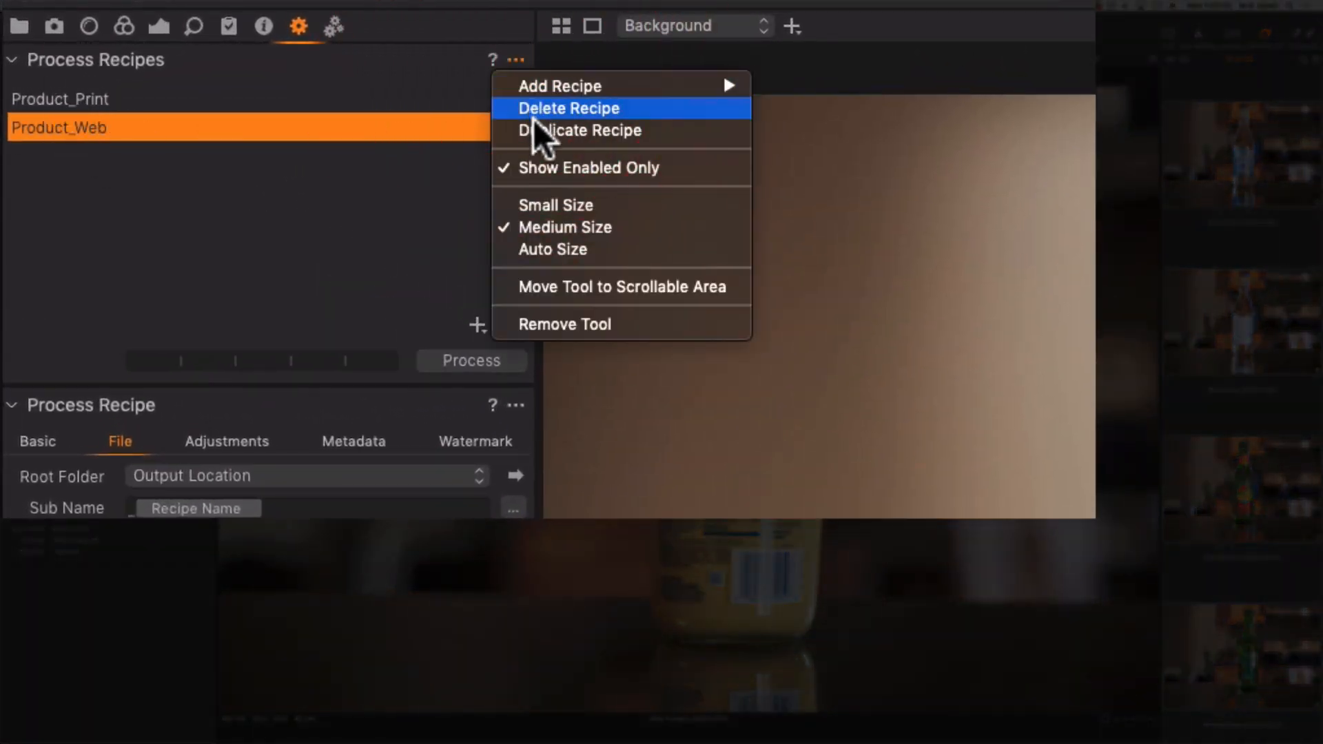
click(559, 160)
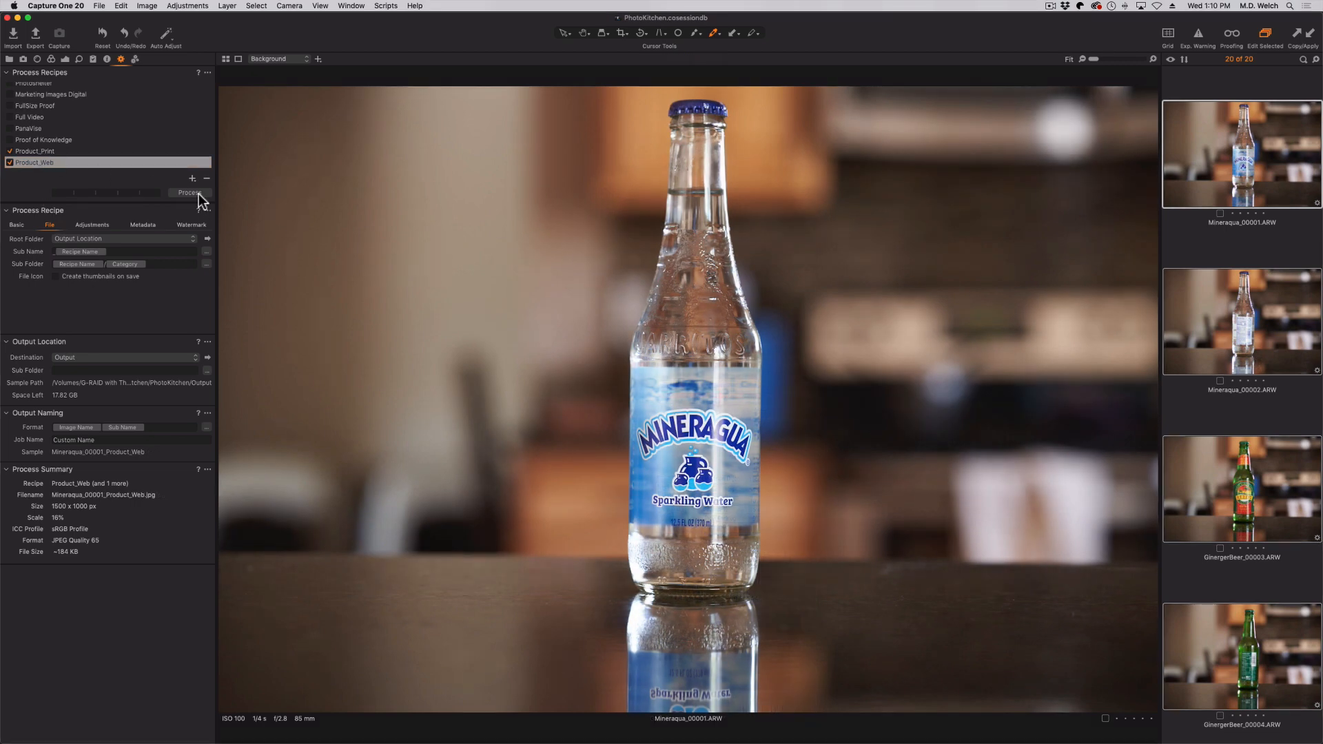
click(190, 193)
Open the output folder in Finder and examine the category subfolders of Product_Print and Product_Web and the exported print files
click(207, 239)
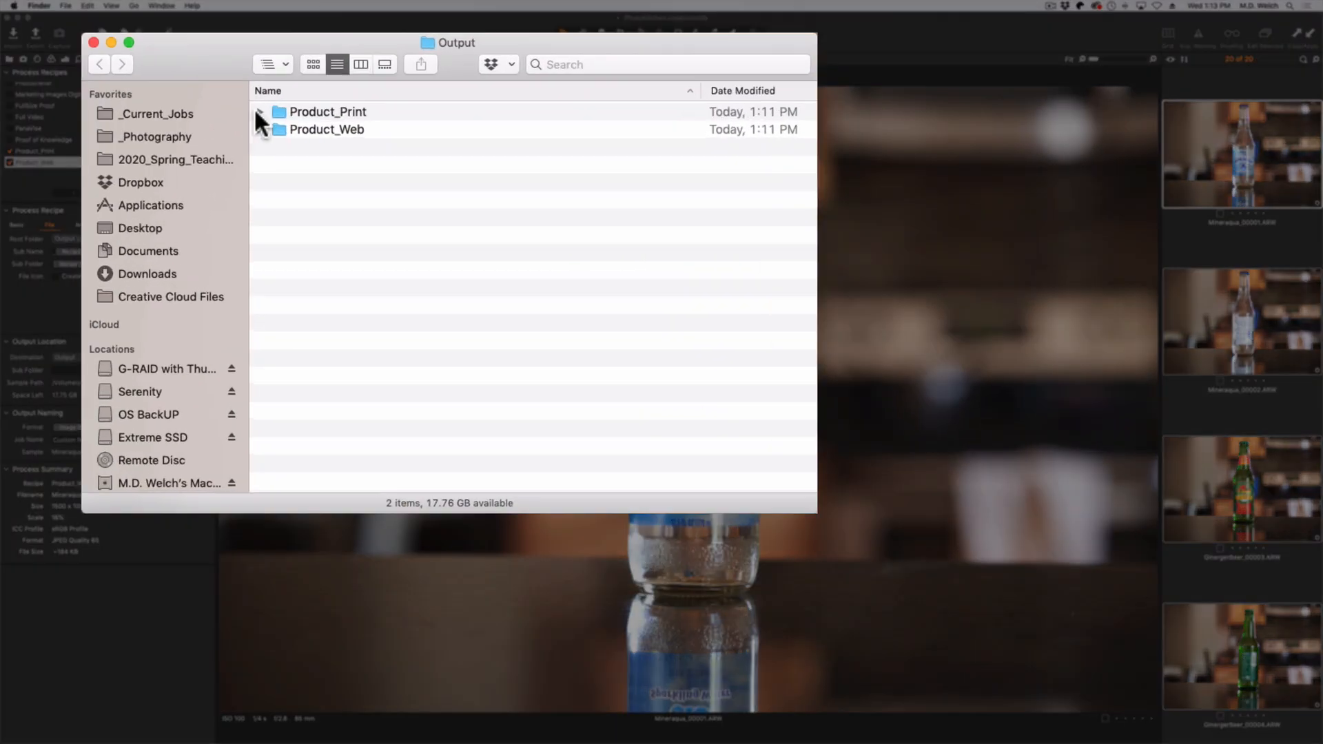
click(339, 178)
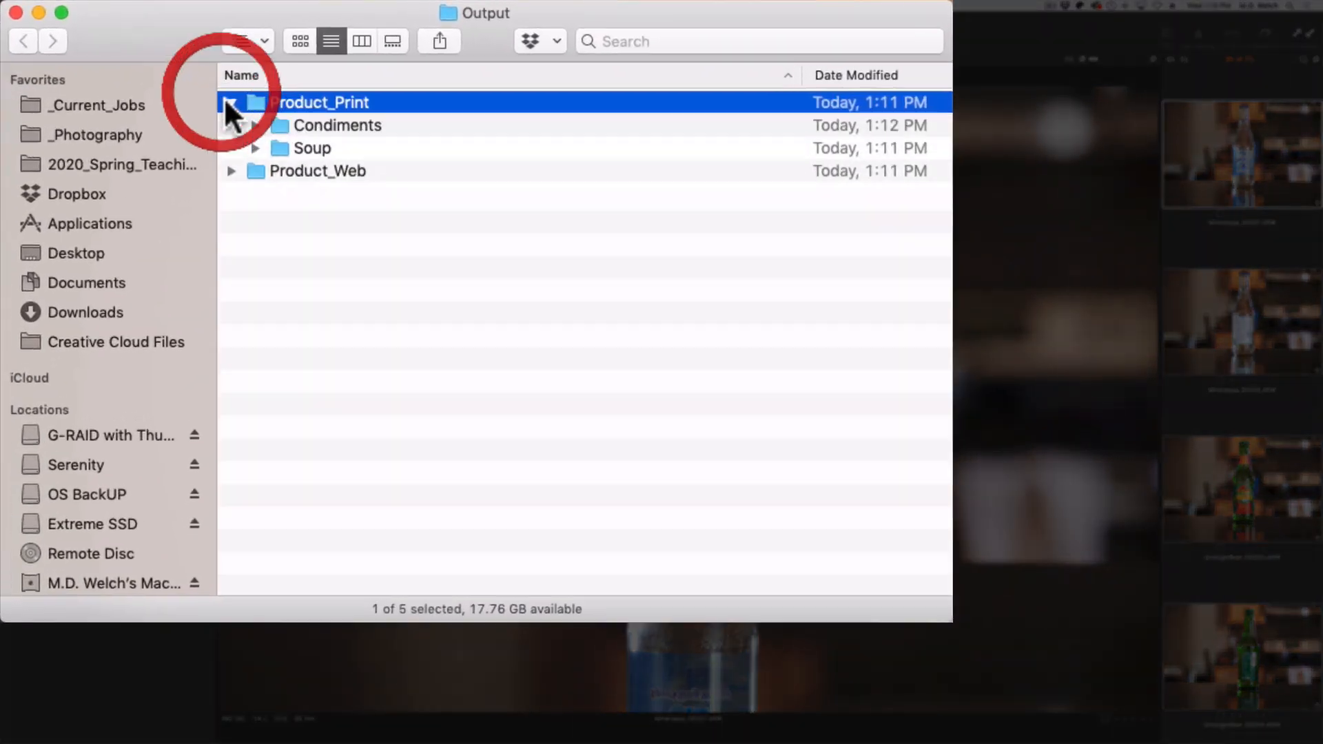
click(263, 220)
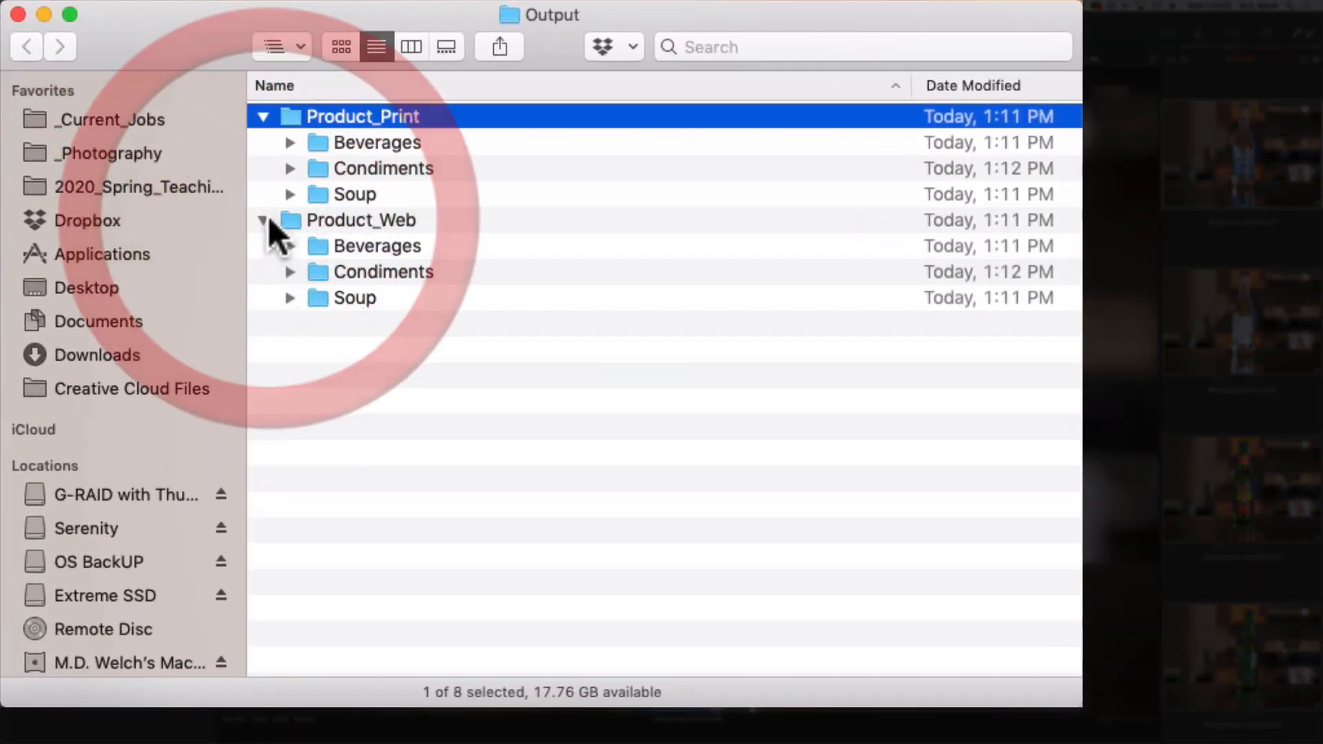
click(292, 143)
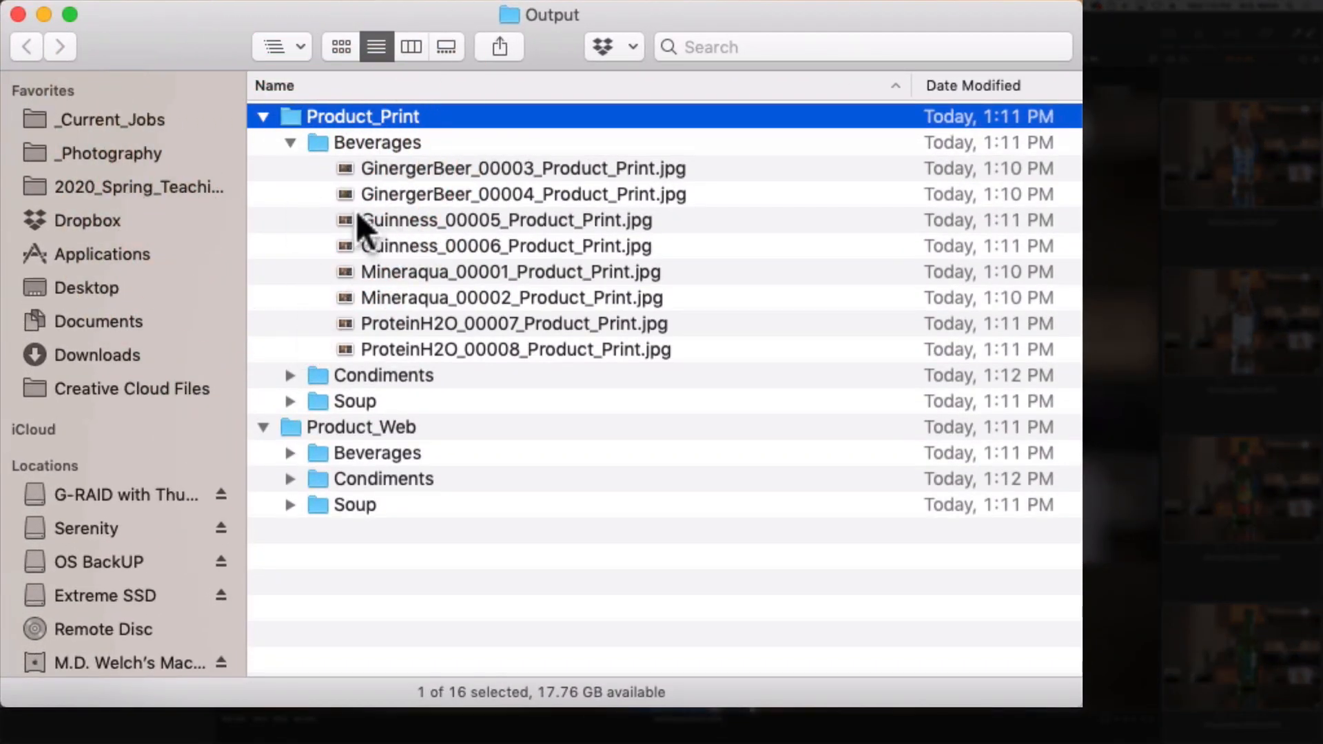
click(290, 376)
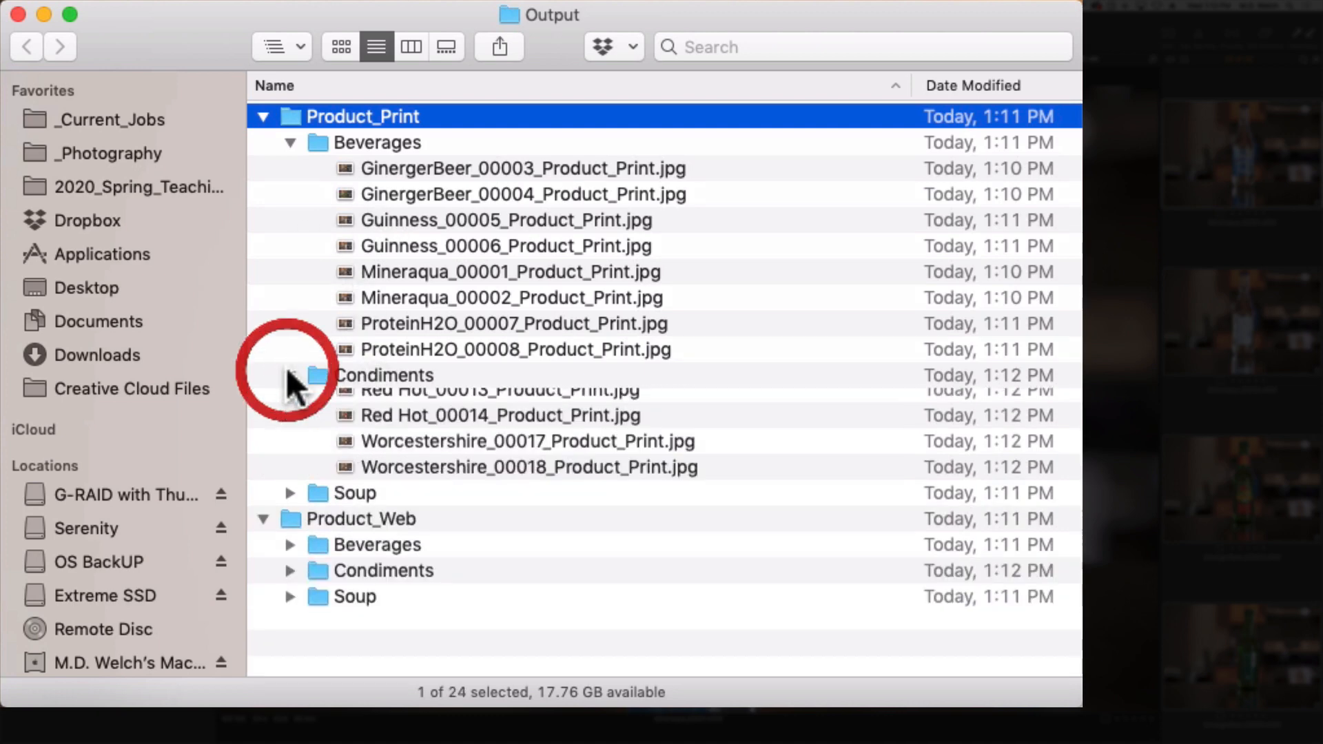
click(263, 116)
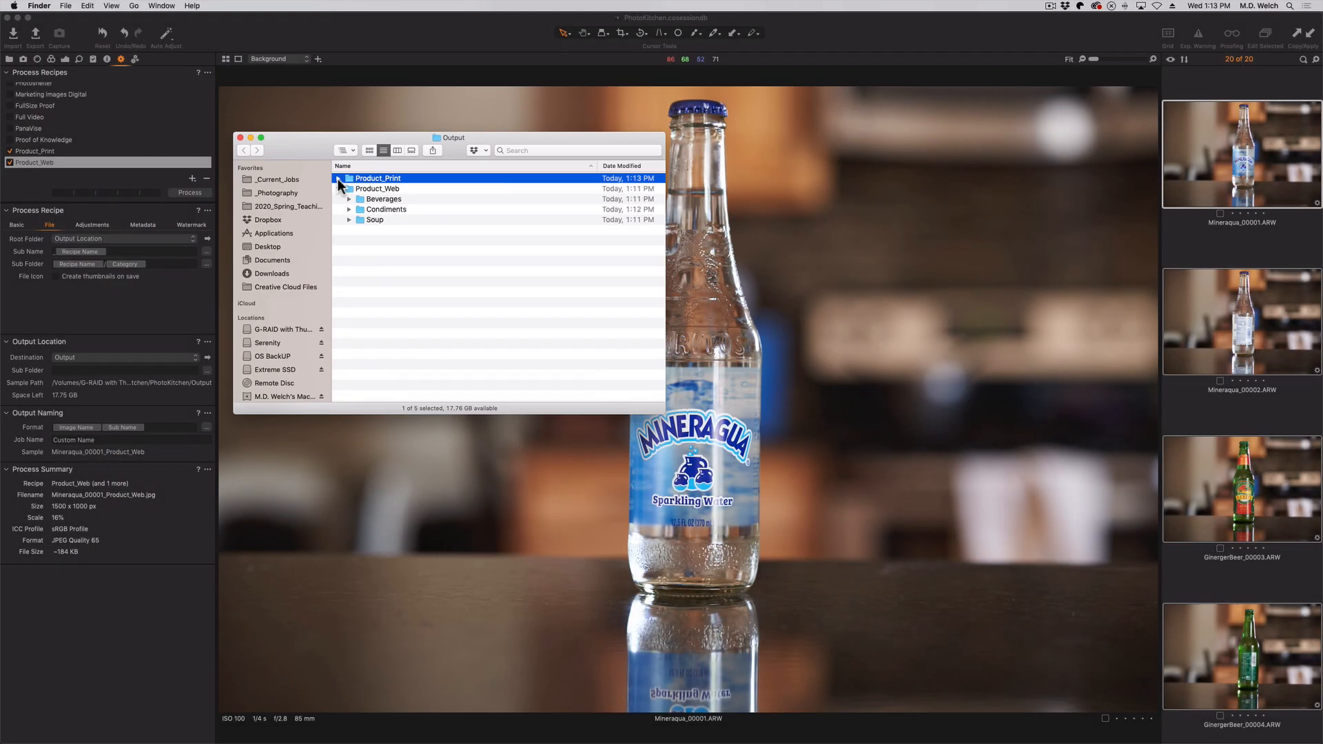
click(337, 189)
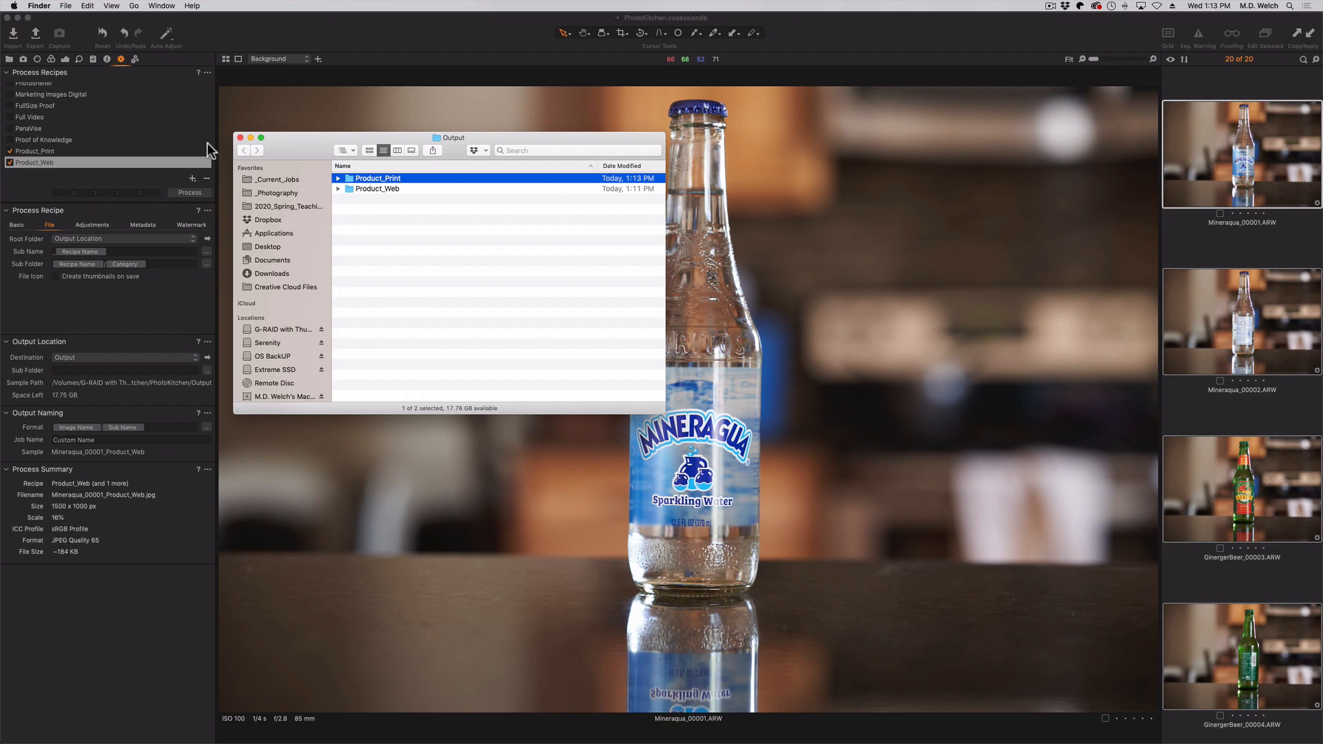
Return to Capture One, filter the Capture Folder to the photos dated Sunday 12 April 2020, and select the first husky photo
click(9, 58)
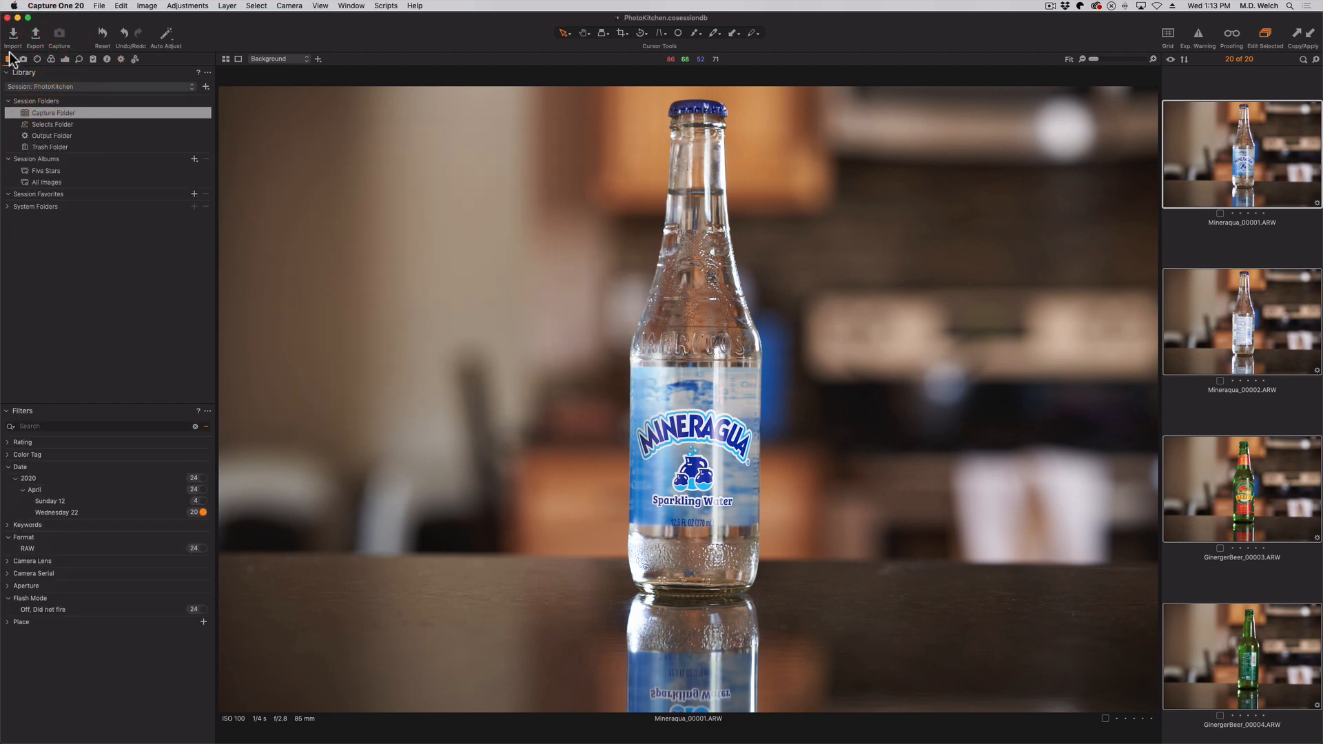
click(203, 501)
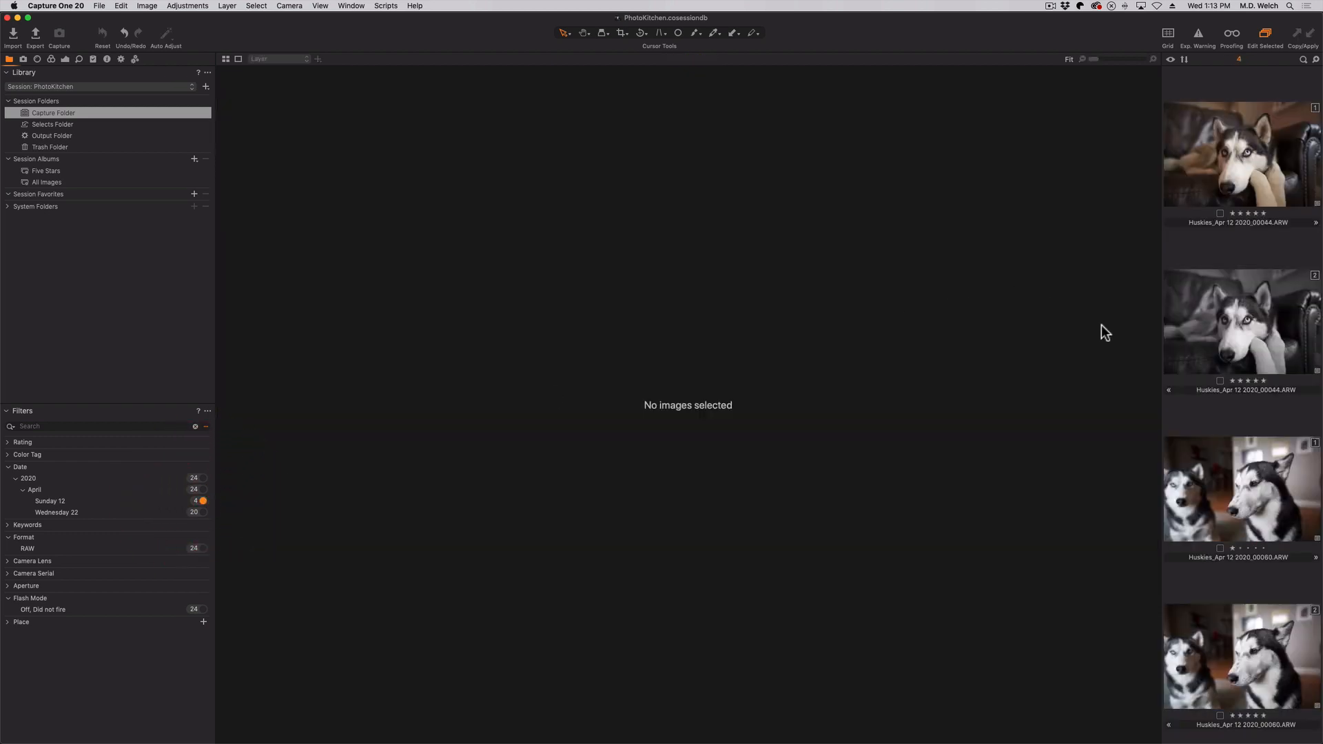
click(1282, 155)
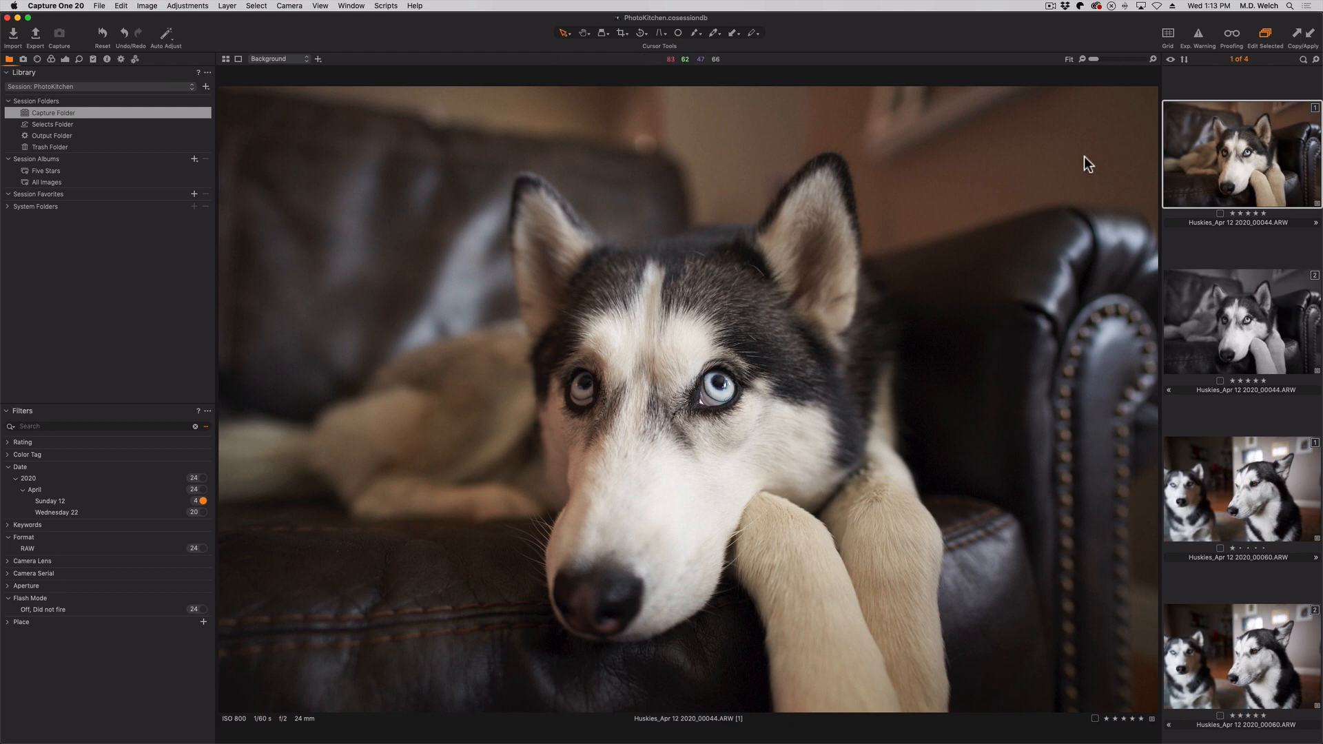
Compare the variants of the husky photos in the browser
click(1210, 341)
key(Right)
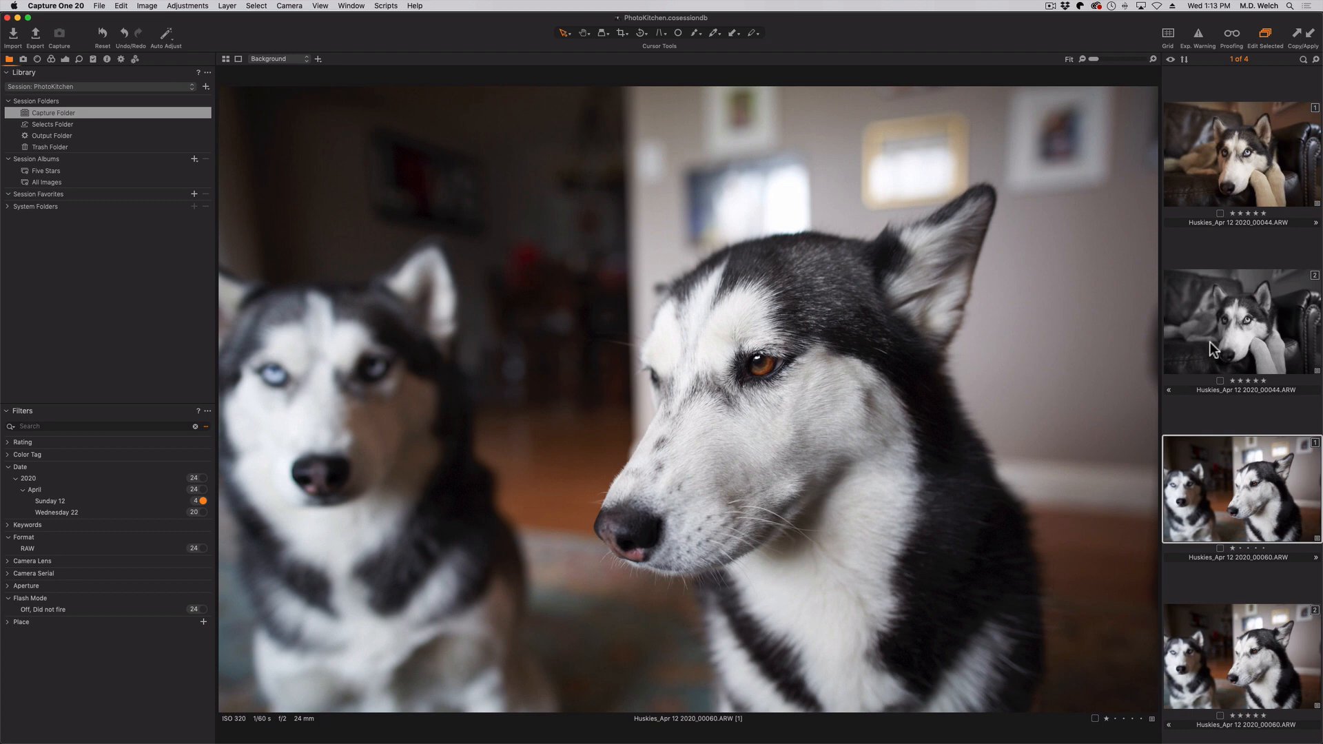
key(Right)
key(Left)
key(Right)
key(Left)
key(Right)
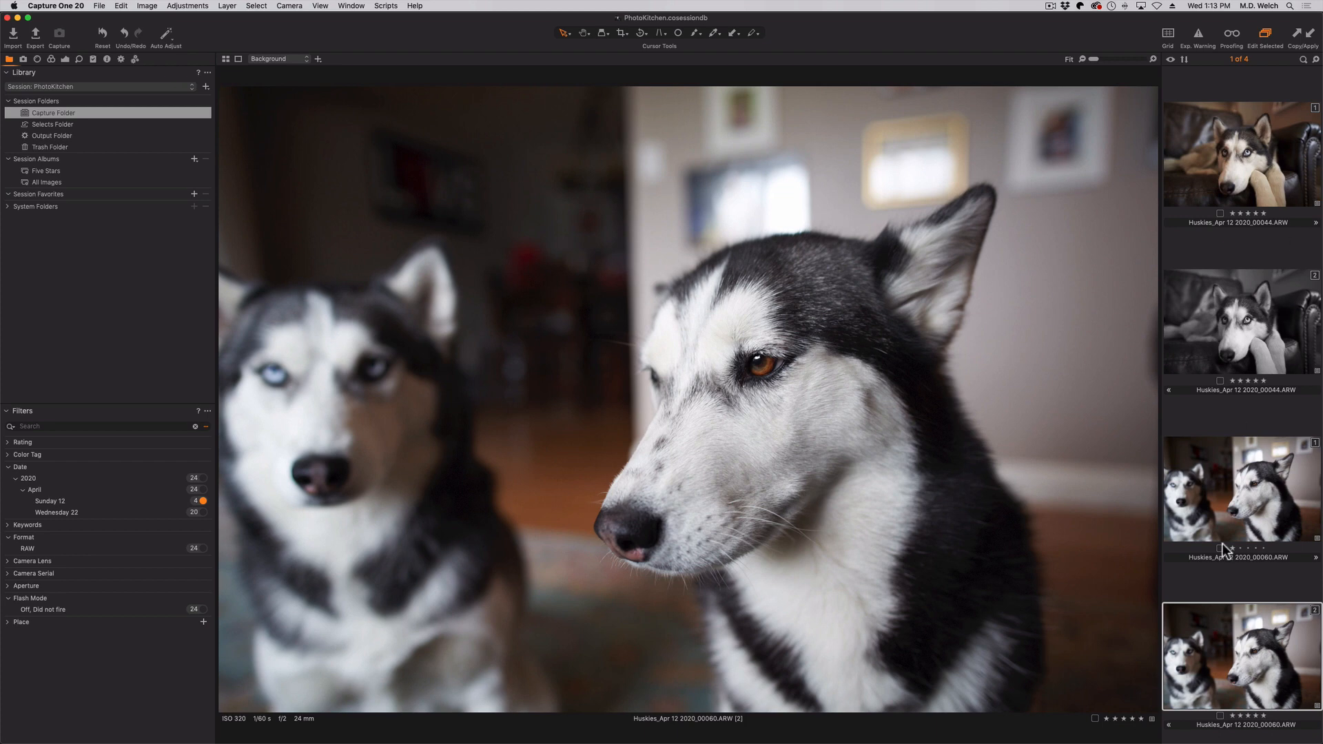
Enable Black & White on the second variant of Huskies_Apr 12 2020_00060
click(1227, 679)
click(107, 60)
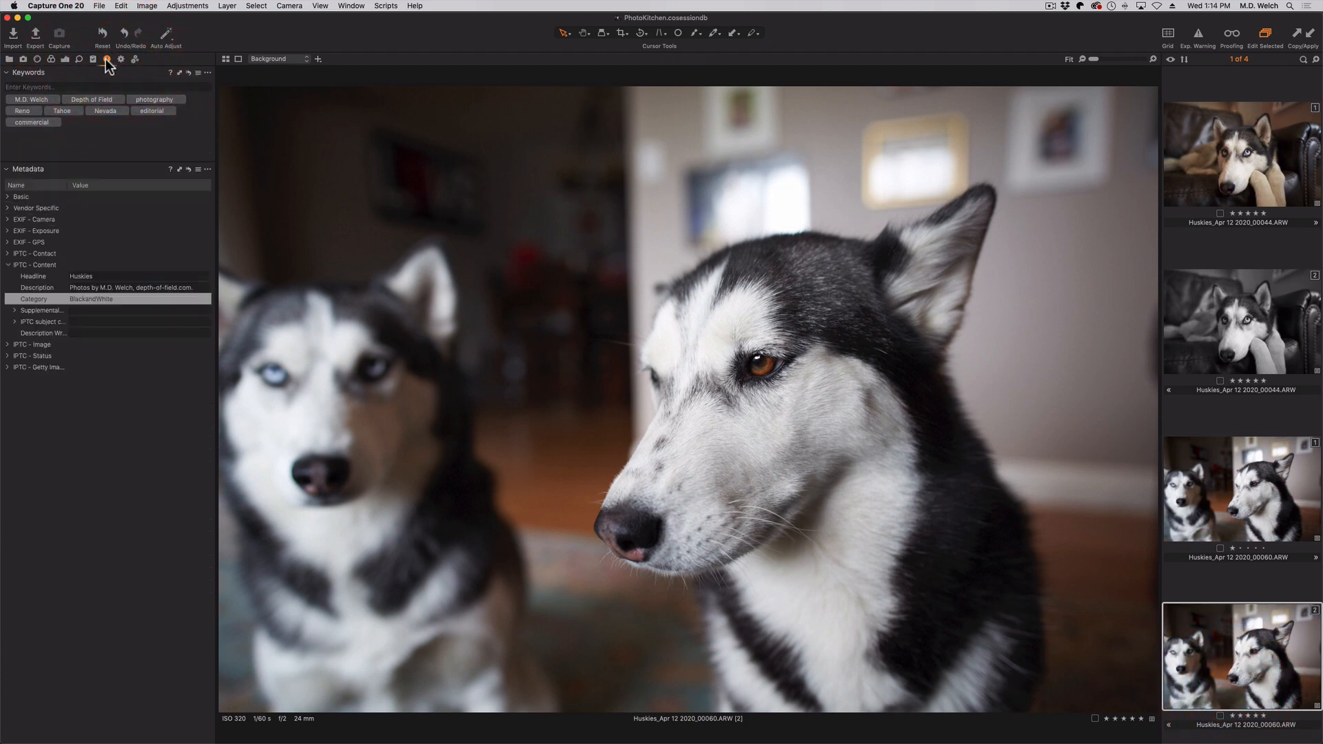
click(53, 59)
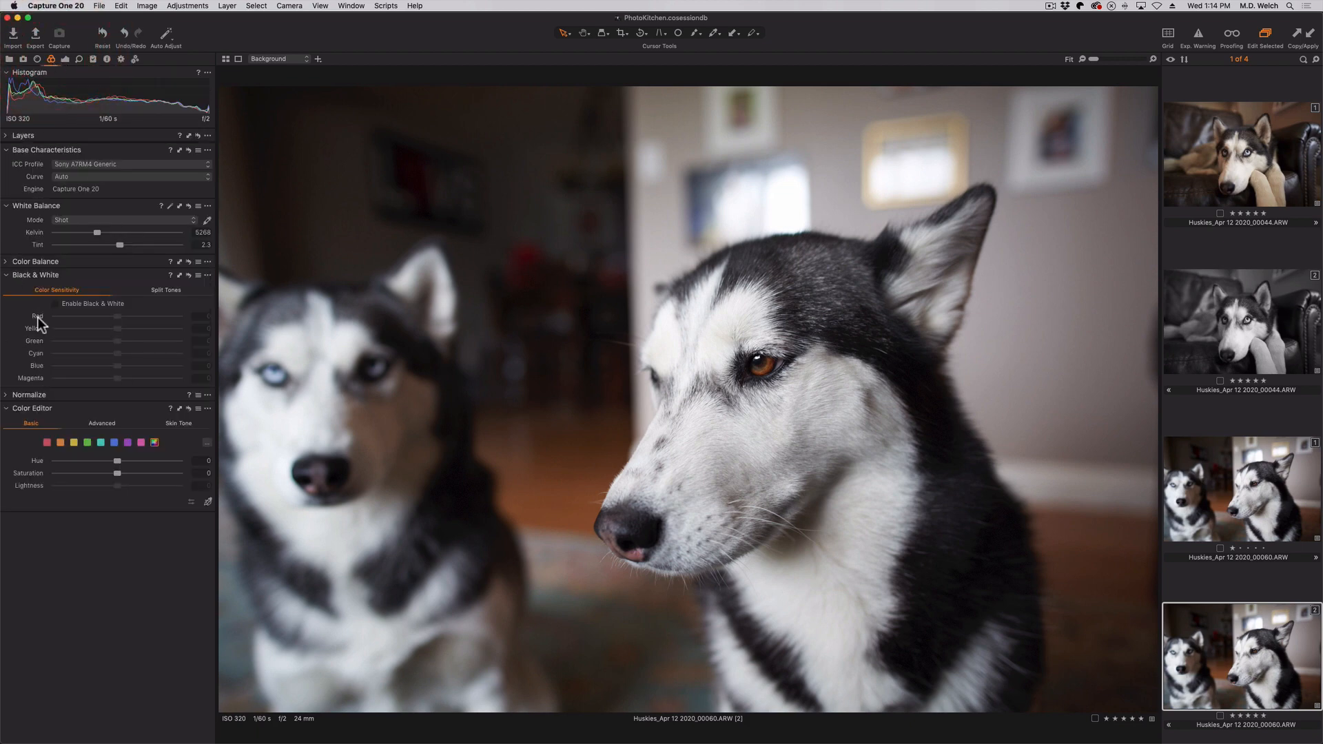
click(55, 303)
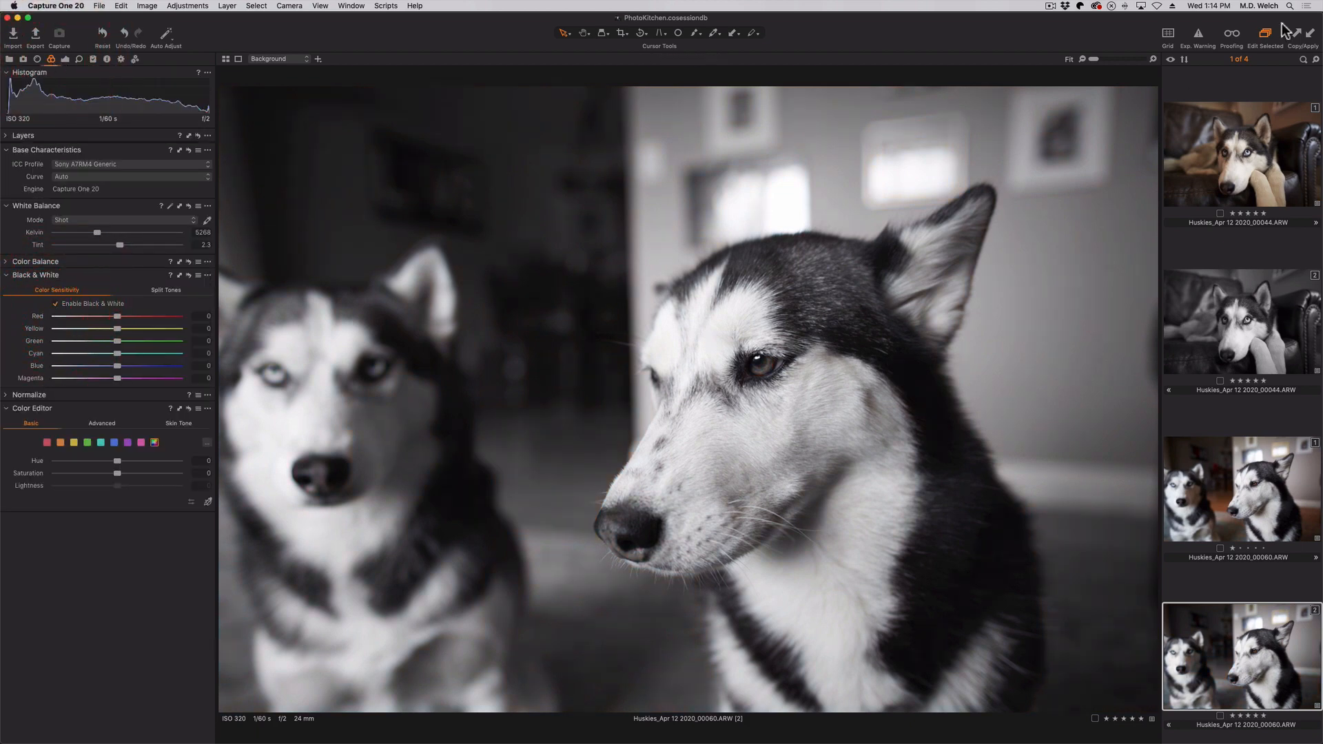
Compare the IPTC Category metadata of the color and black-and-white husky variants
click(1226, 168)
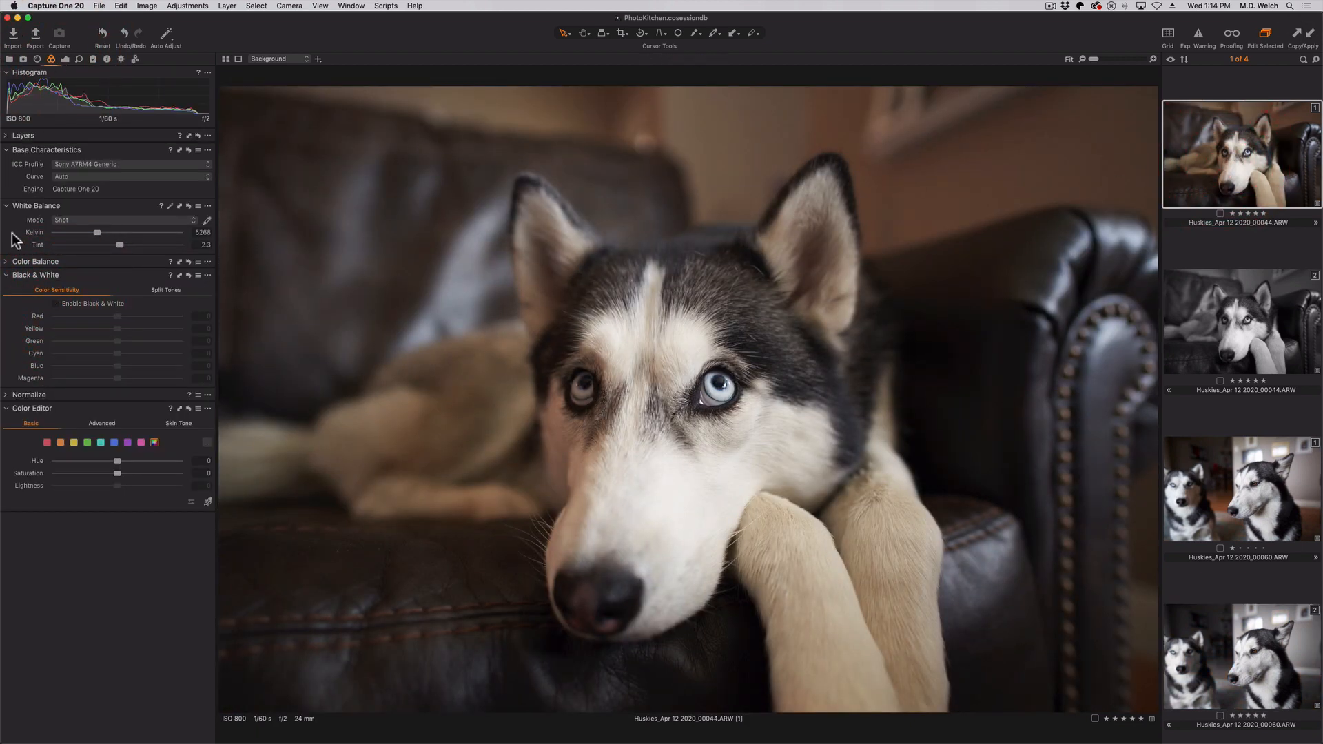
click(105, 60)
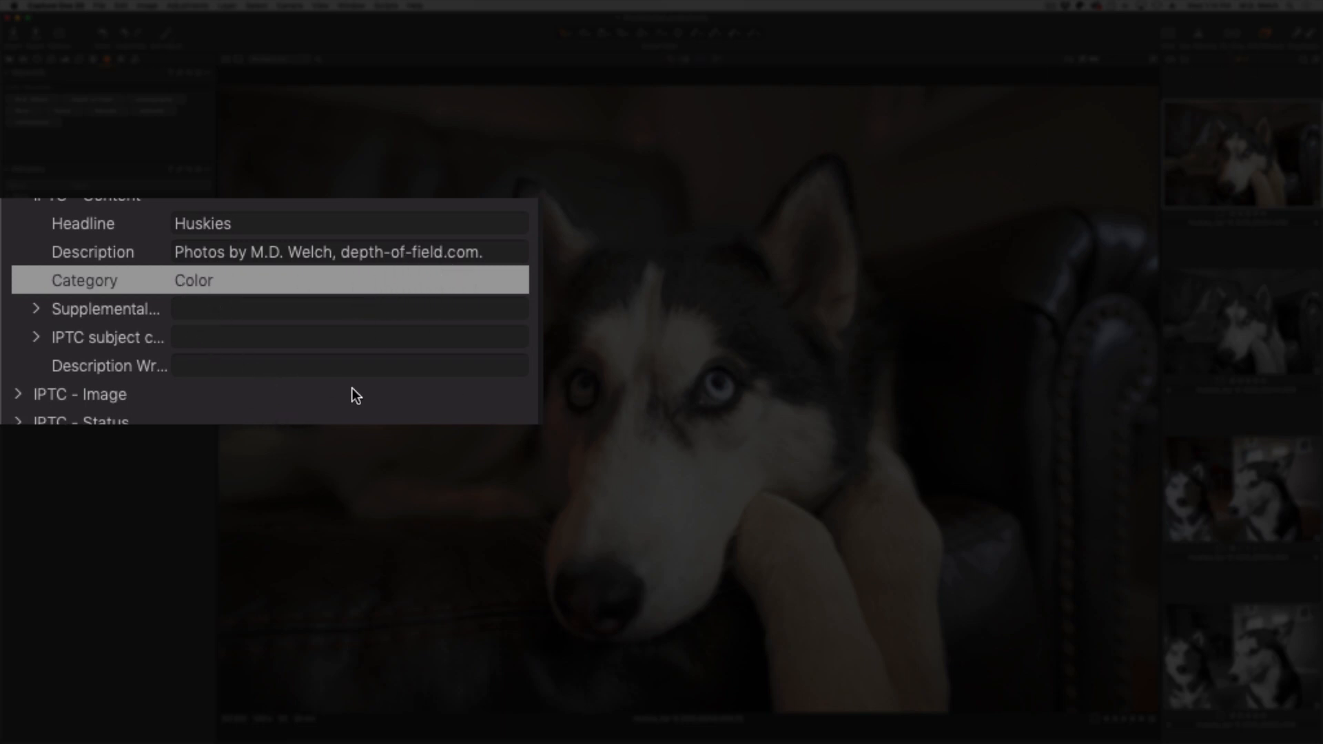
click(1211, 328)
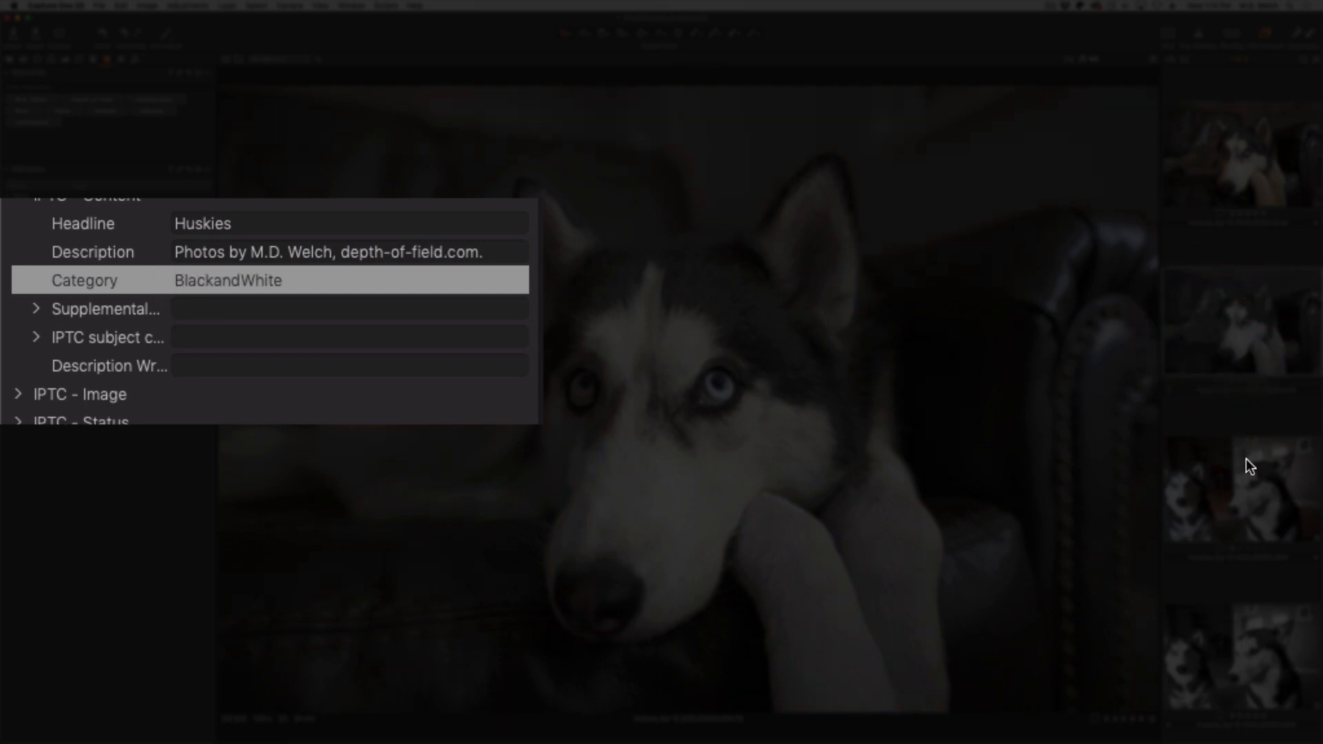
click(1256, 478)
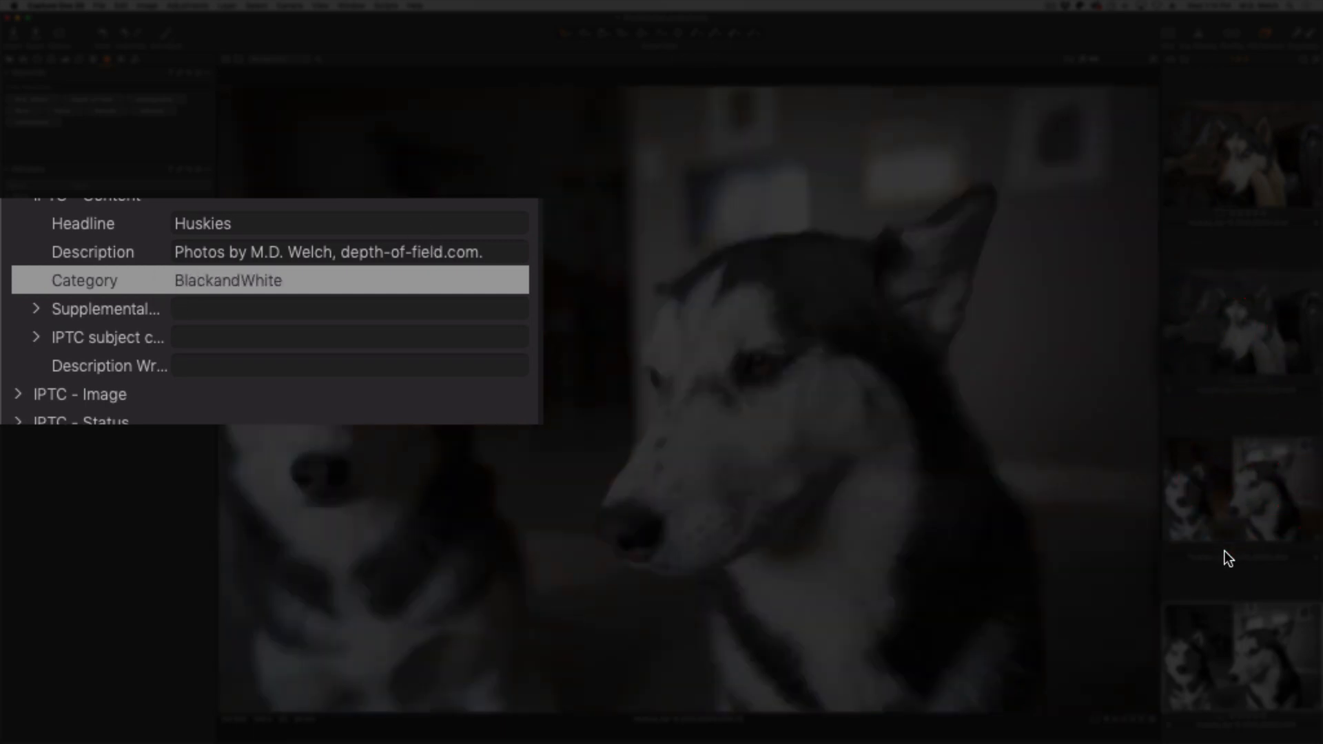
key(Up)
key(Up)
key(Up)
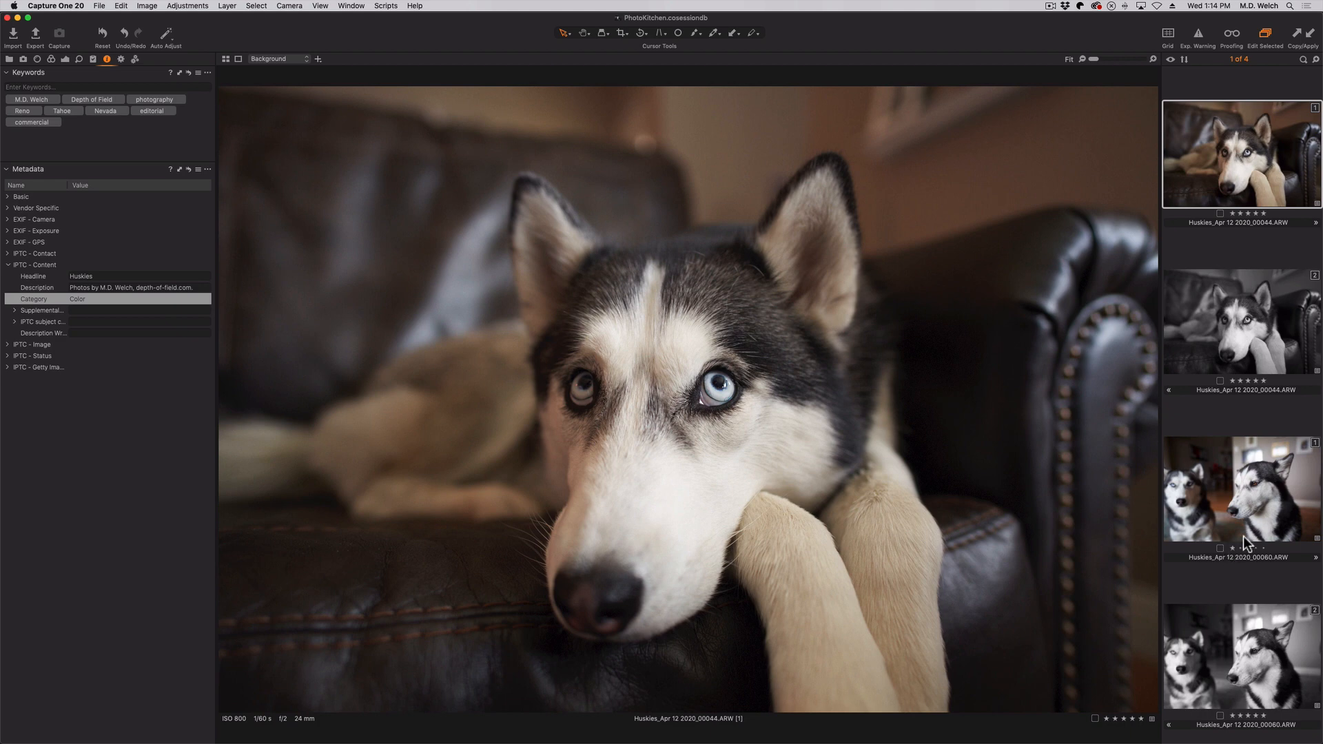
Check the Clone Variant option and compare the IPTC Category of the two variants of Huskies_Apr 12 2020_00044
right_click(1217, 126)
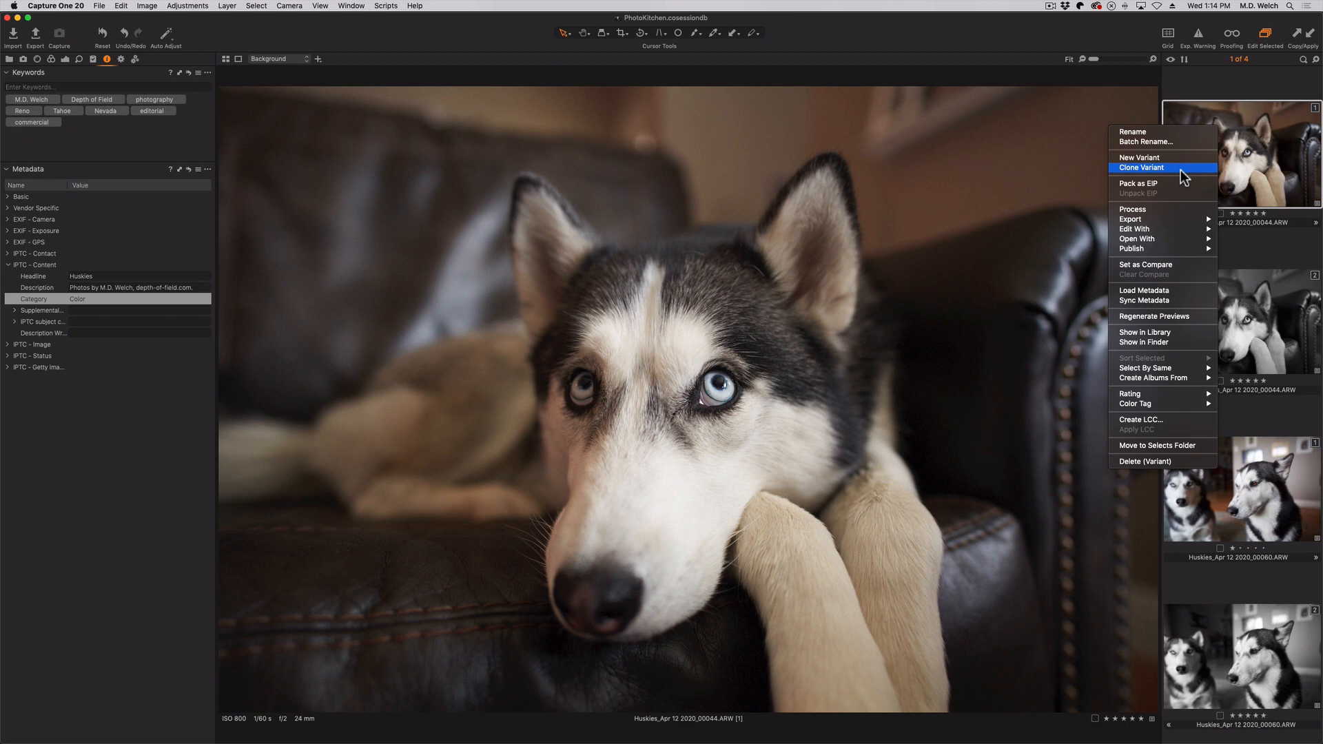
click(1243, 172)
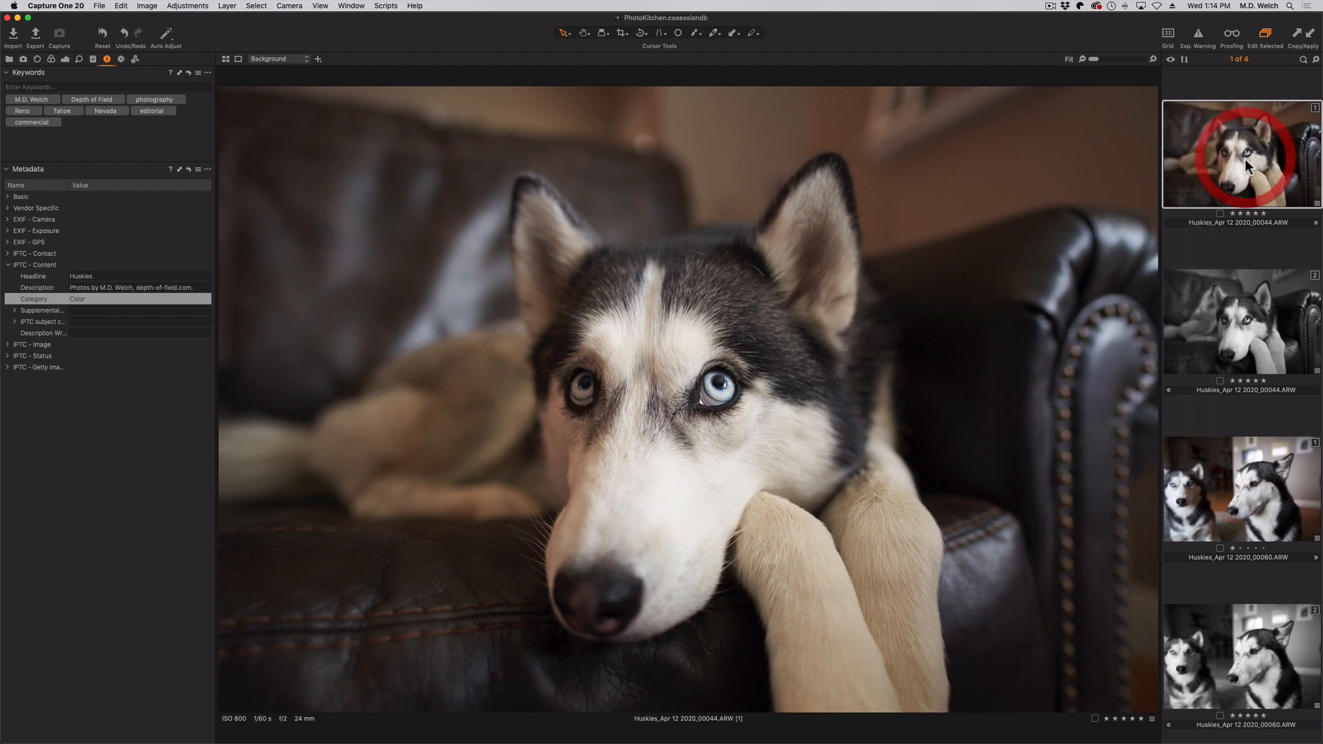
click(1250, 360)
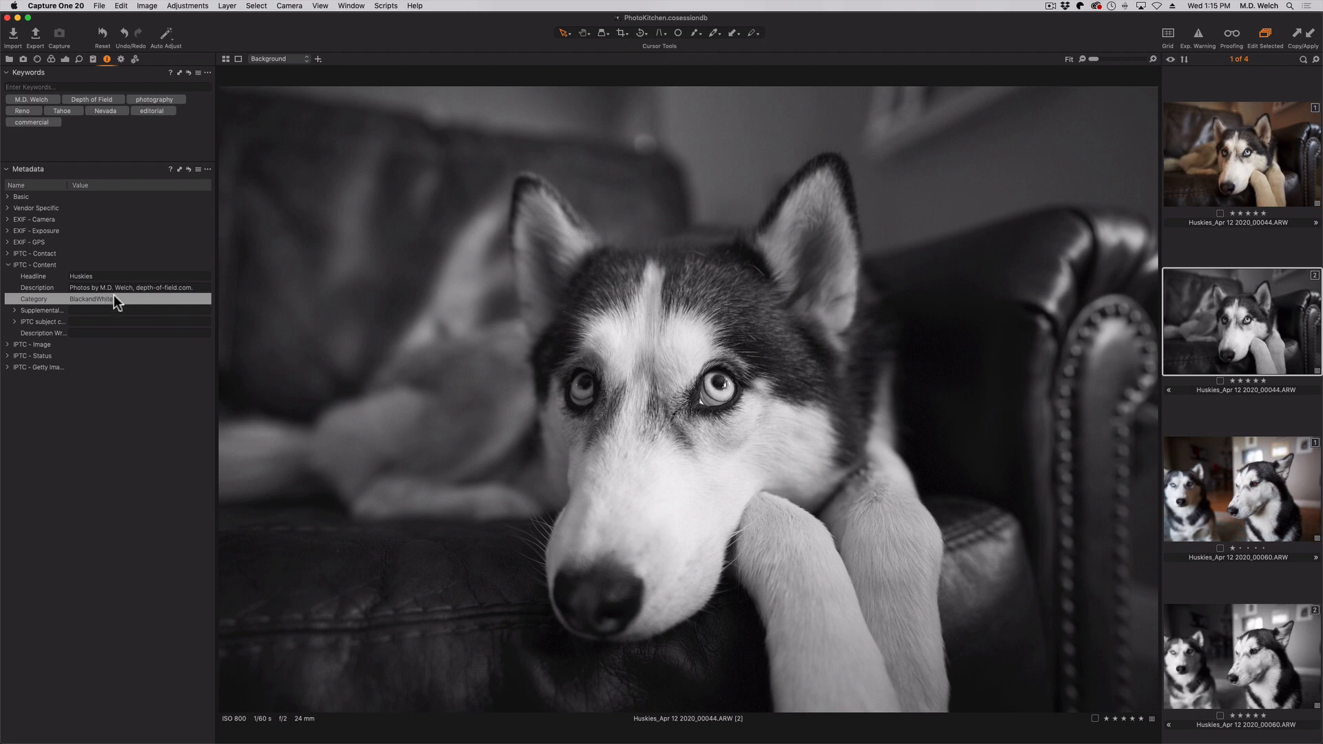
click(1263, 178)
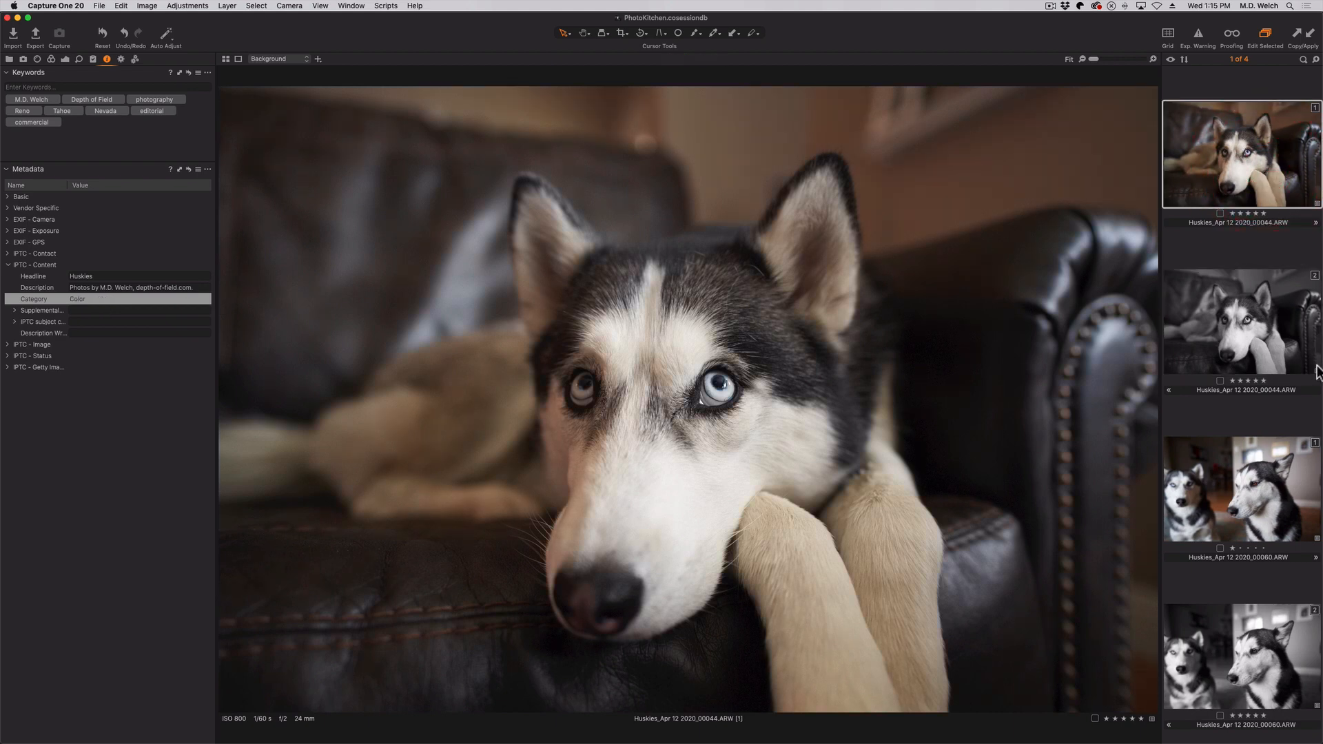
Select all four husky variants, disable the Product_Web process recipe, and enable the FullSize and WebSize recipes
key(super+a)
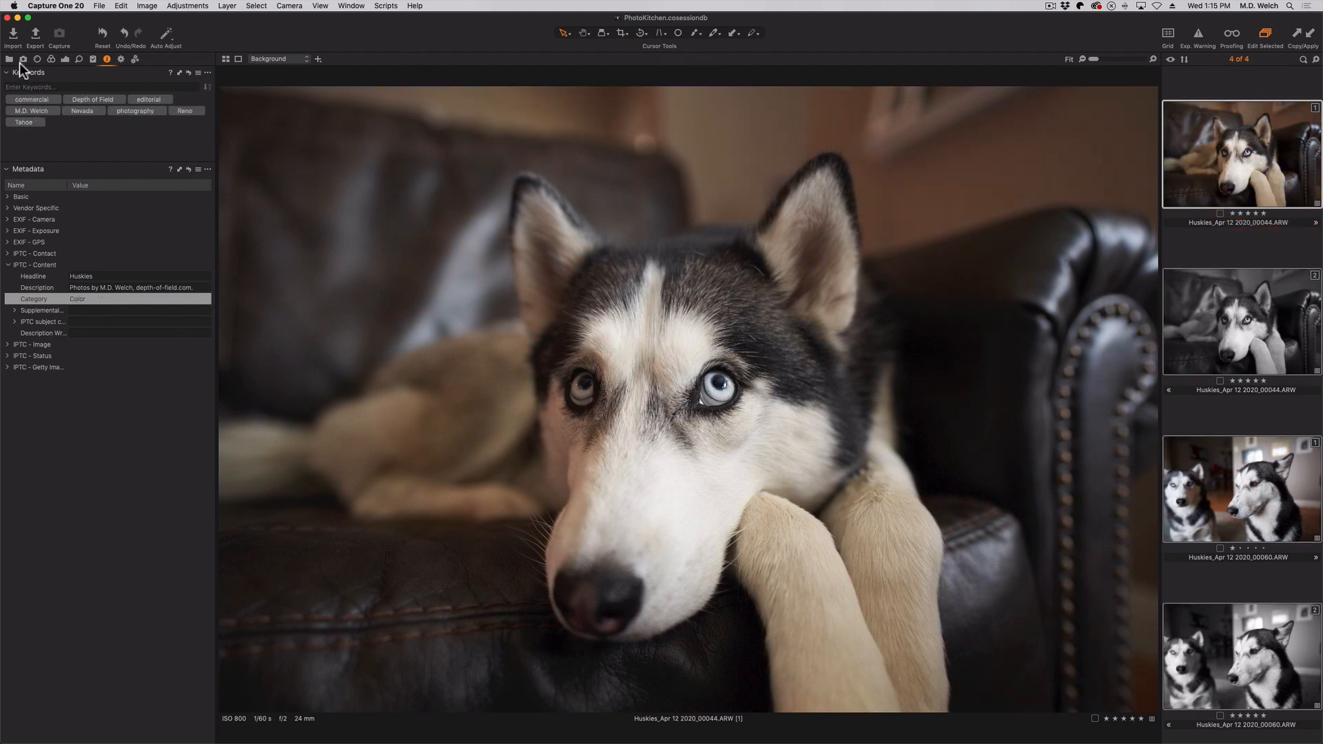
click(121, 59)
click(10, 156)
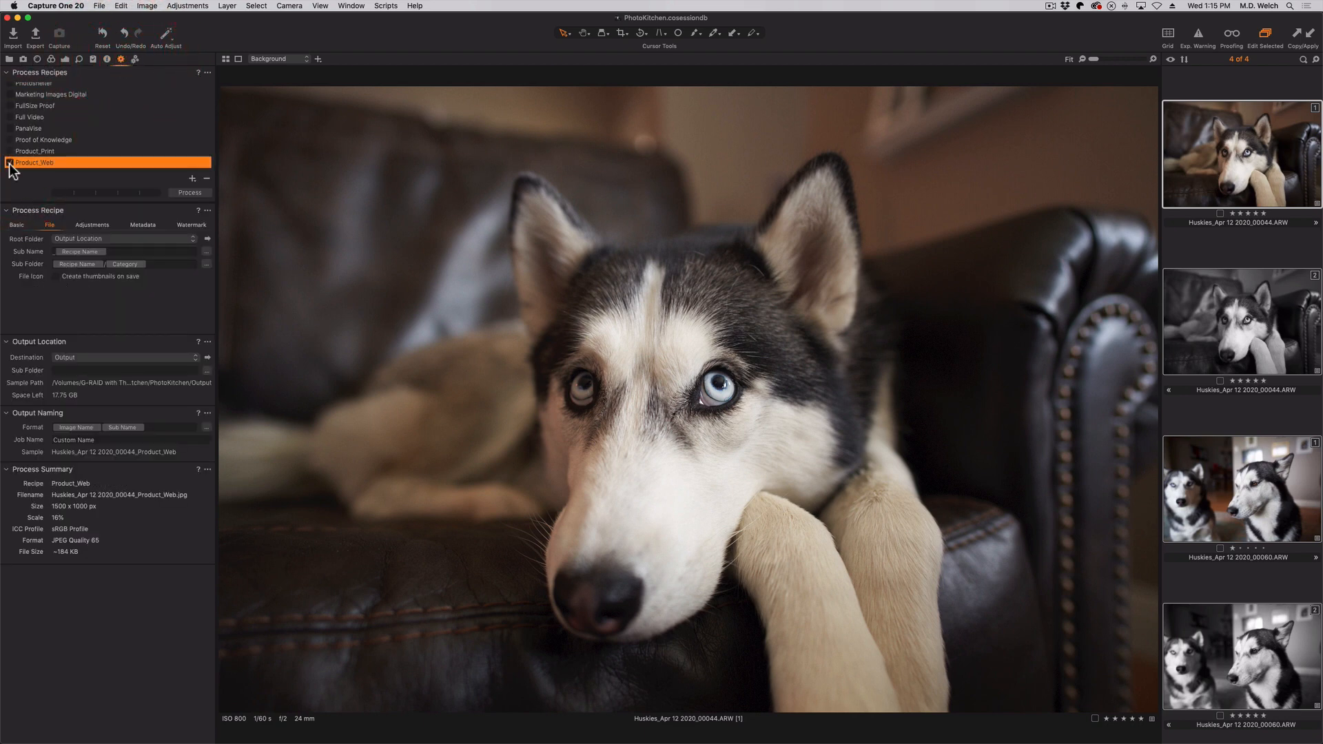
scroll(34, 131, up, 10)
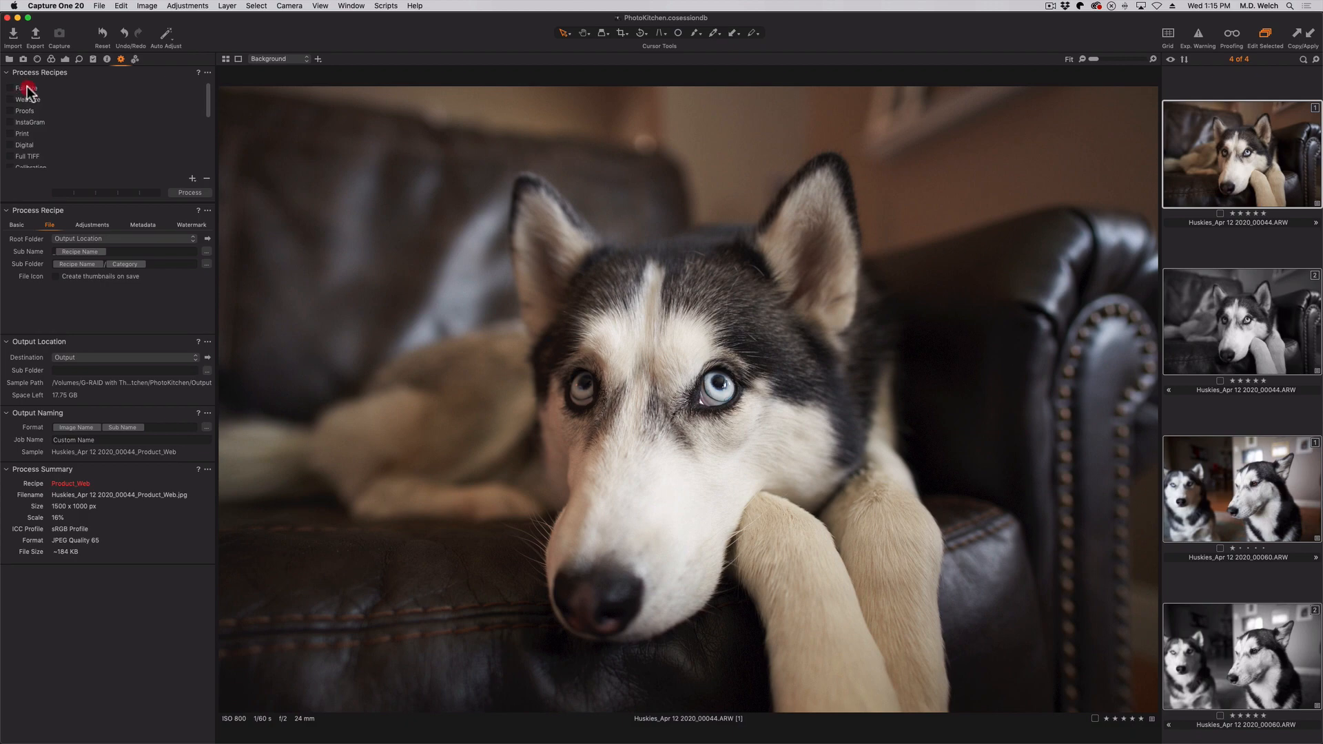
click(26, 88)
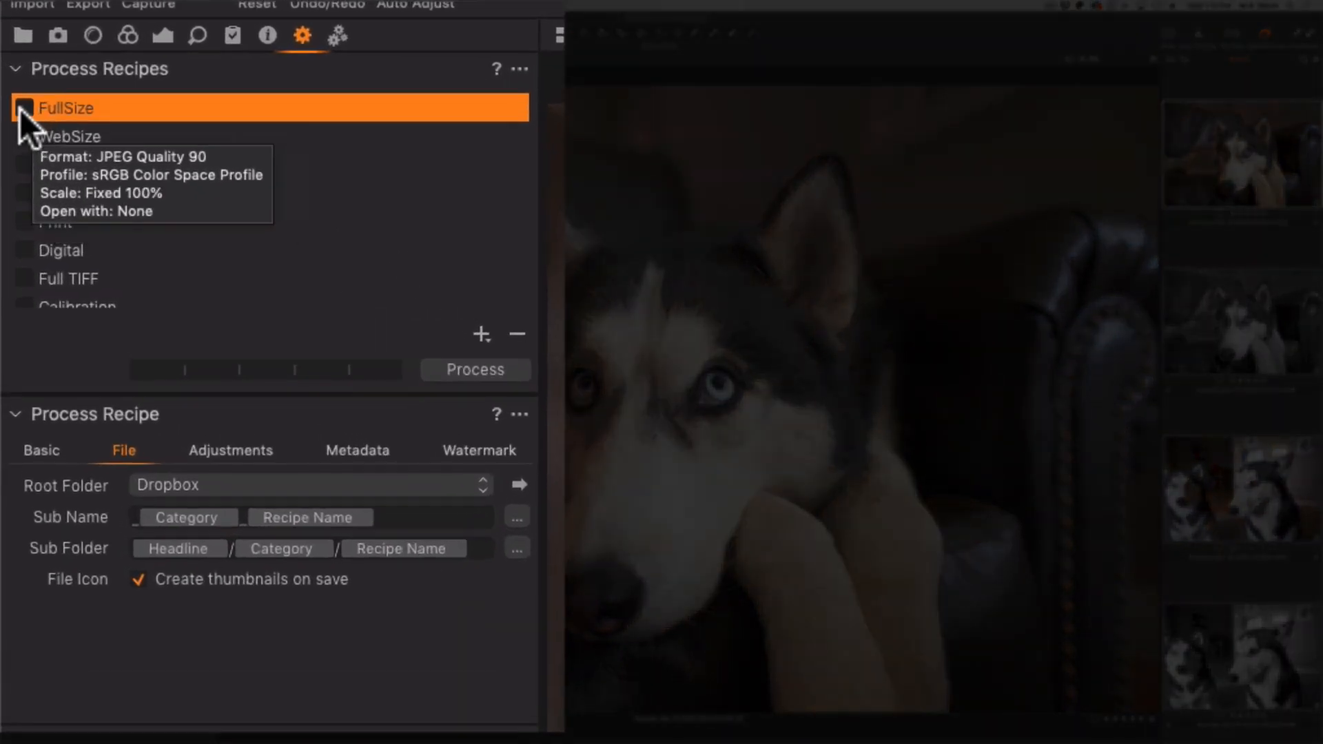
click(25, 108)
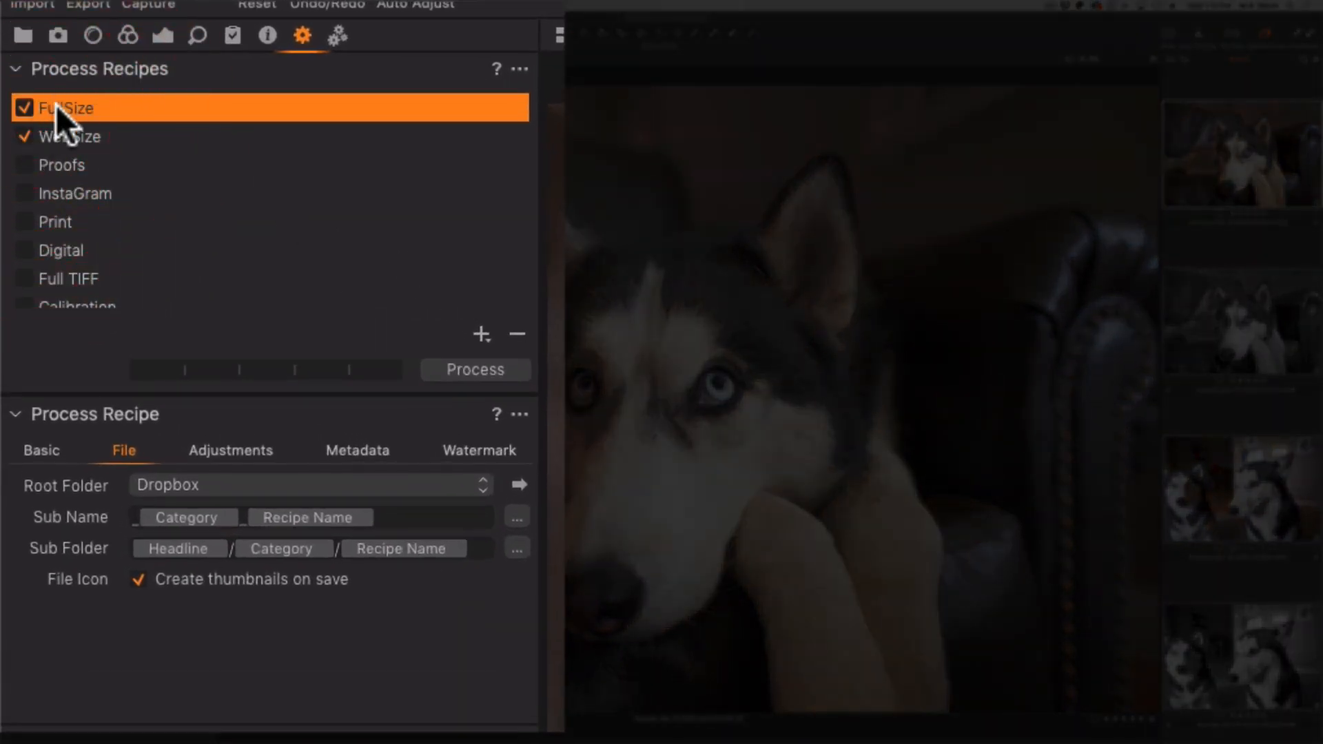
Compare the basic output settings and the file naming and folder settings of the FullSize and WebSize recipes
click(43, 448)
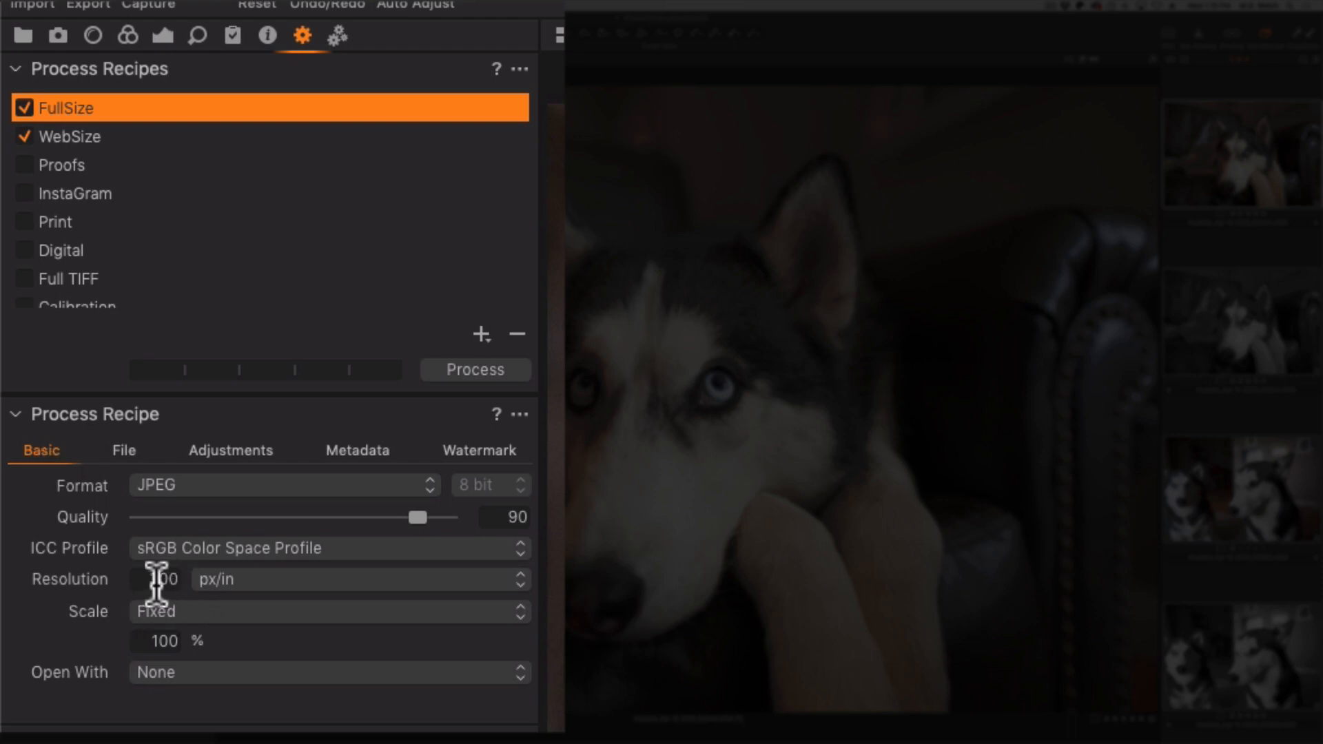
click(52, 134)
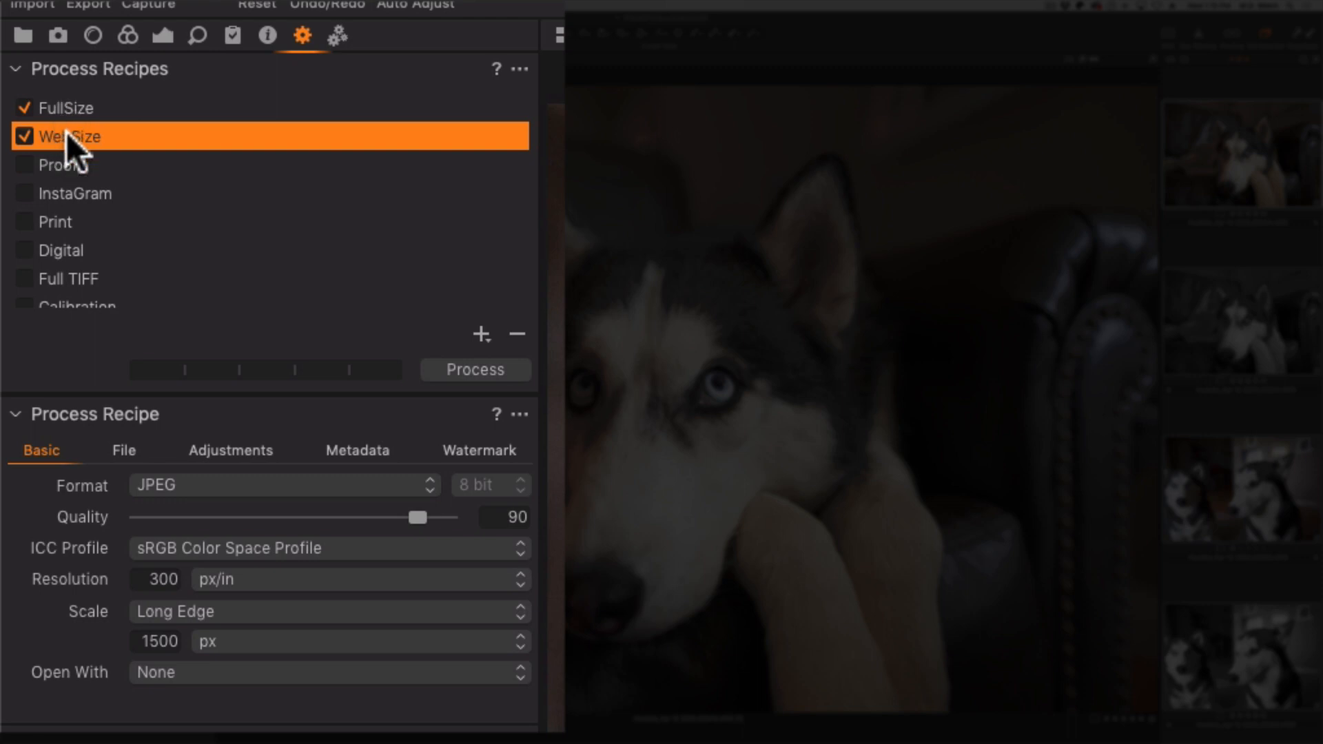
click(138, 451)
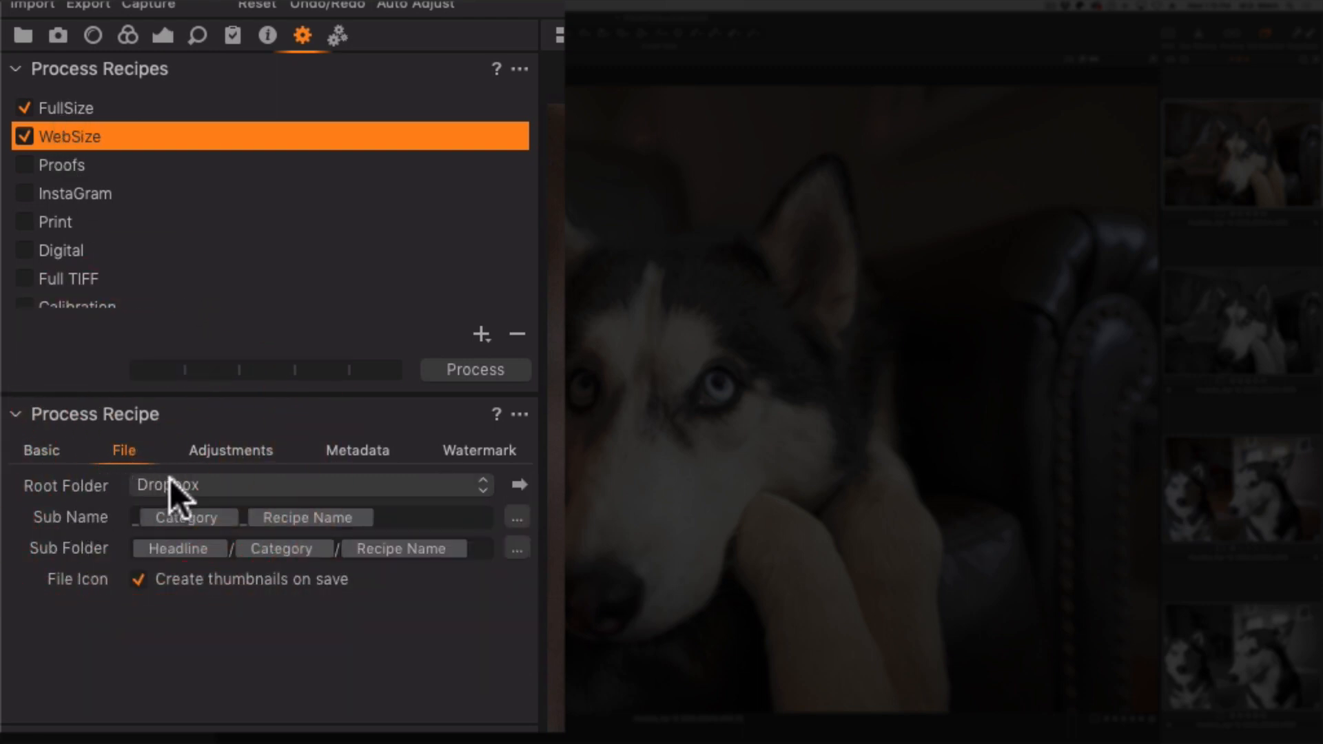
click(55, 108)
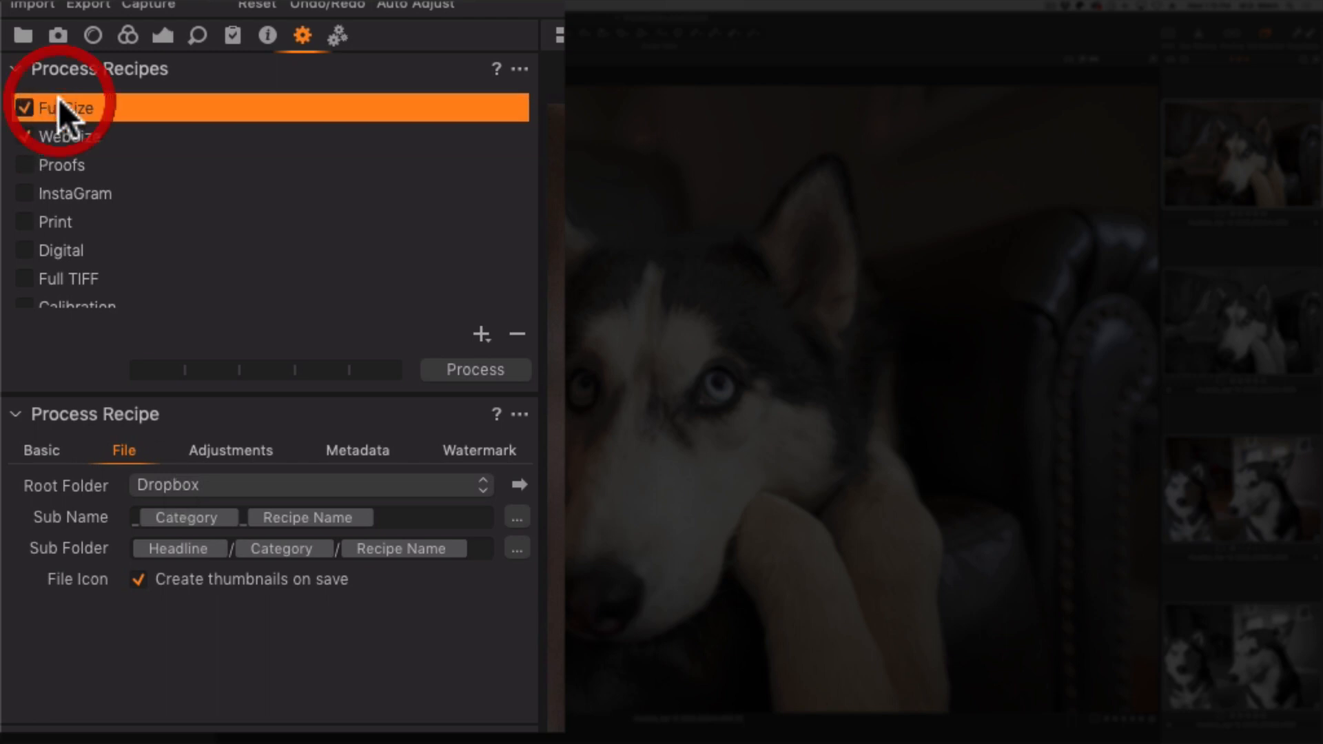
Set the root folder of both the WebSize and FullSize recipes to Output Location
click(56, 138)
click(157, 483)
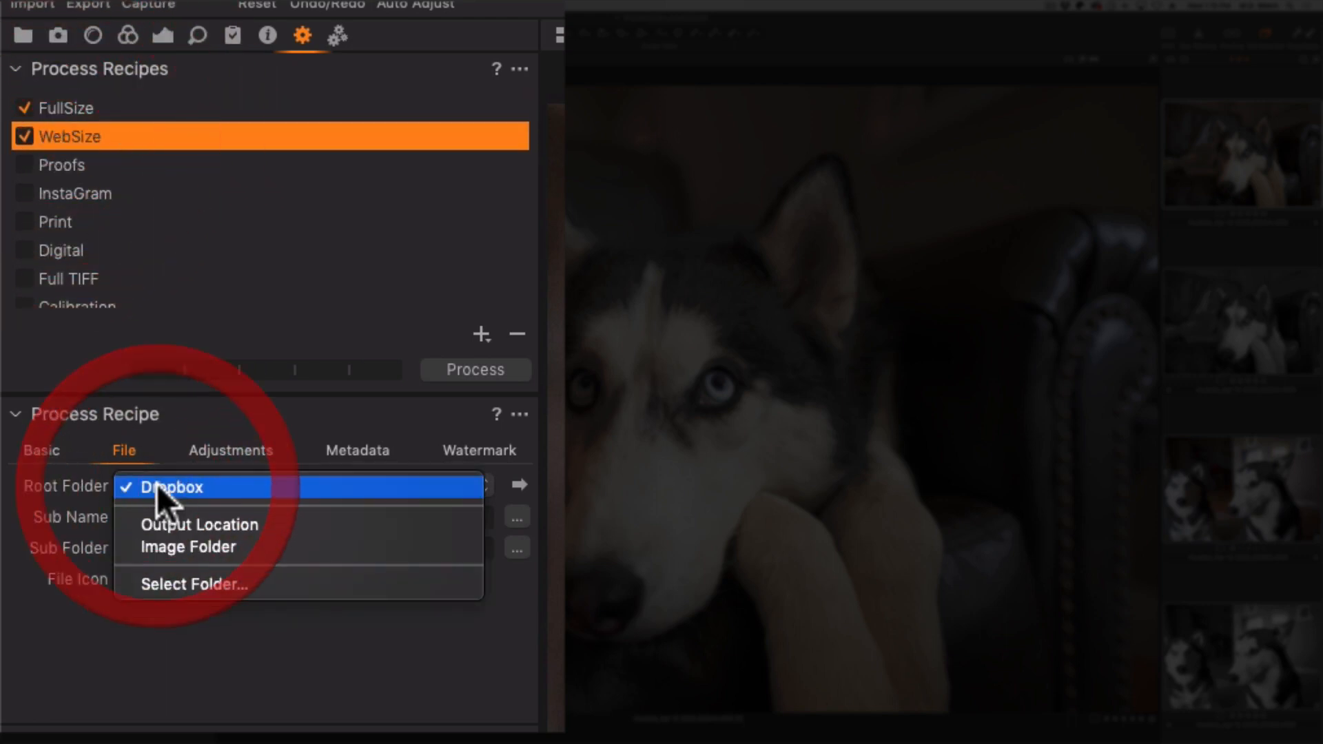
click(158, 524)
click(73, 108)
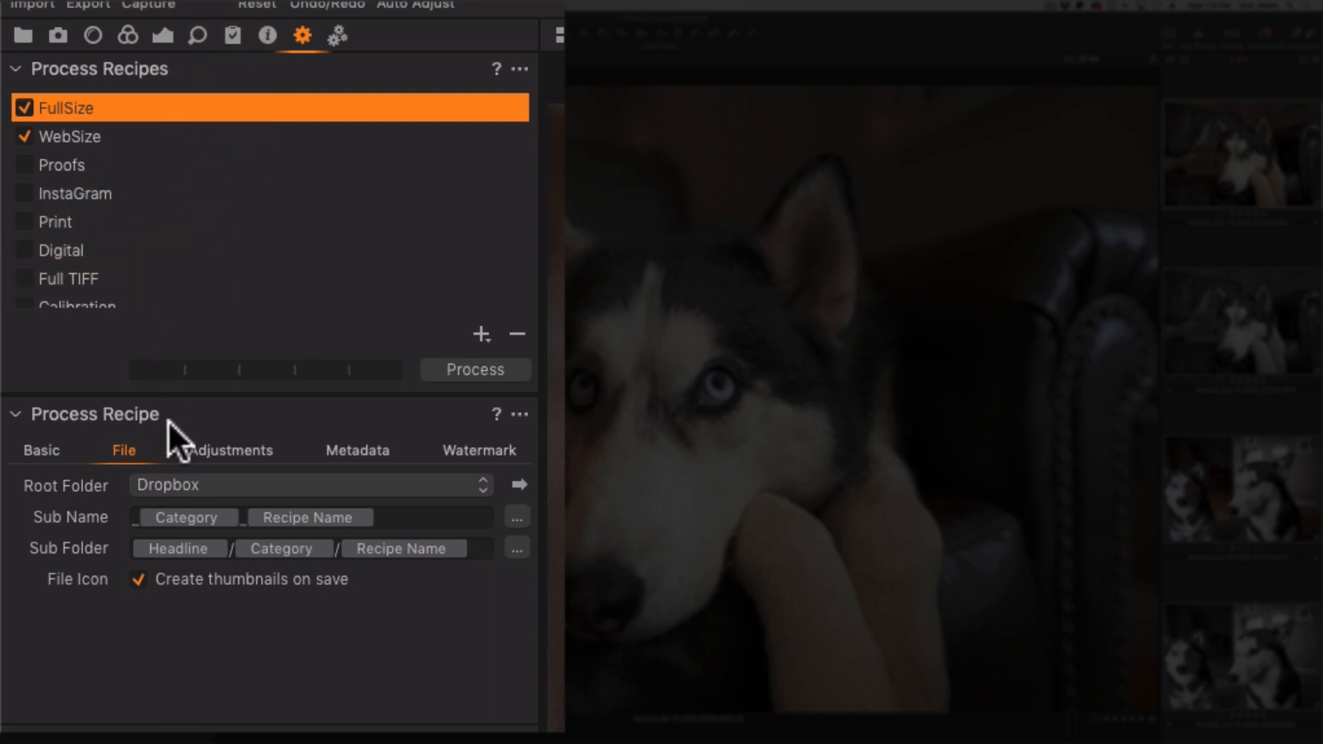
click(177, 484)
click(174, 525)
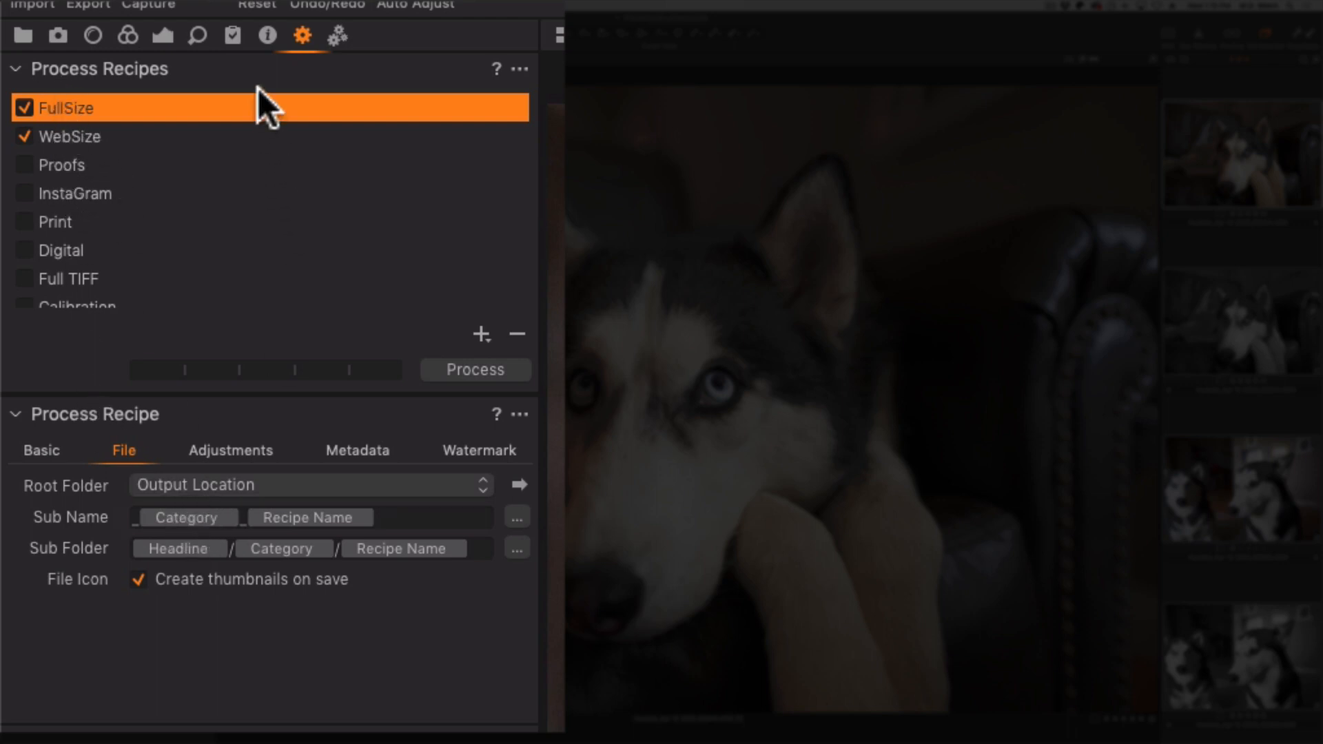
Check the IPTC Headline and Category used by the FullSize subfolder tokens, and process the selected variants with both recipes
click(267, 33)
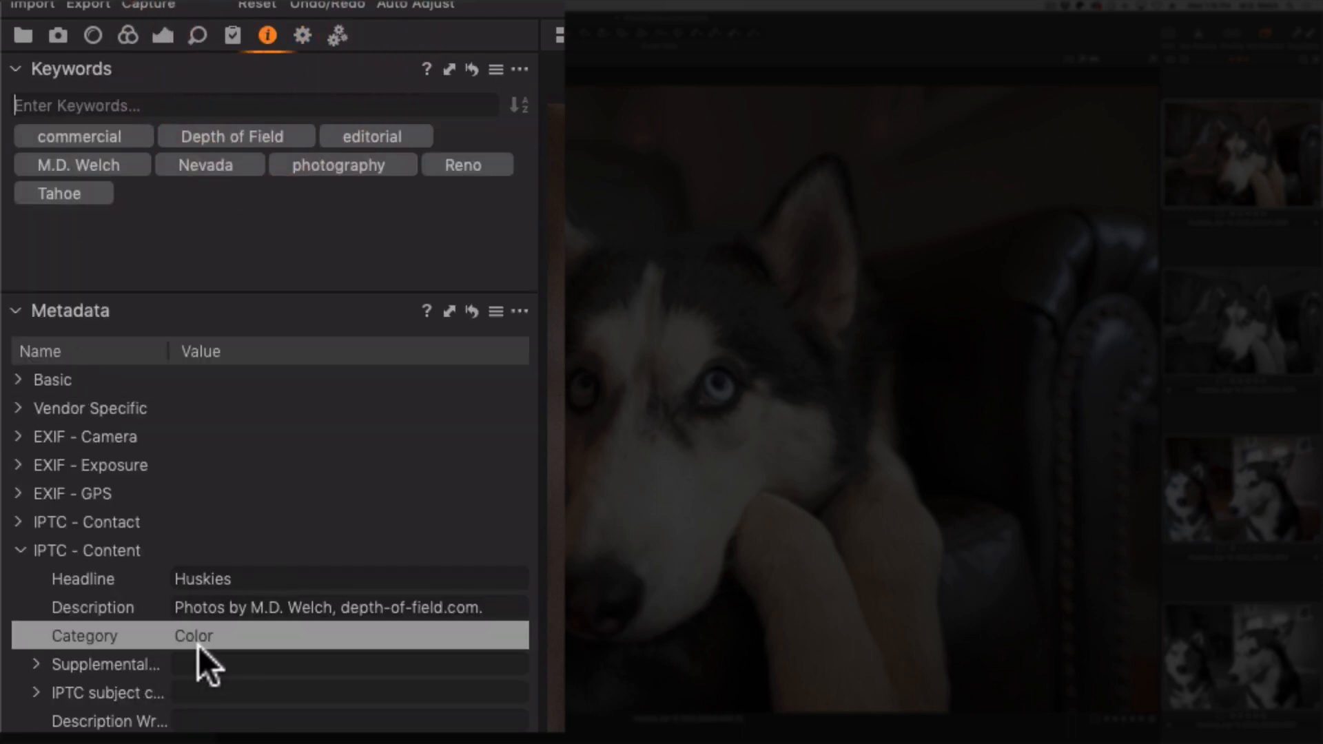
click(303, 25)
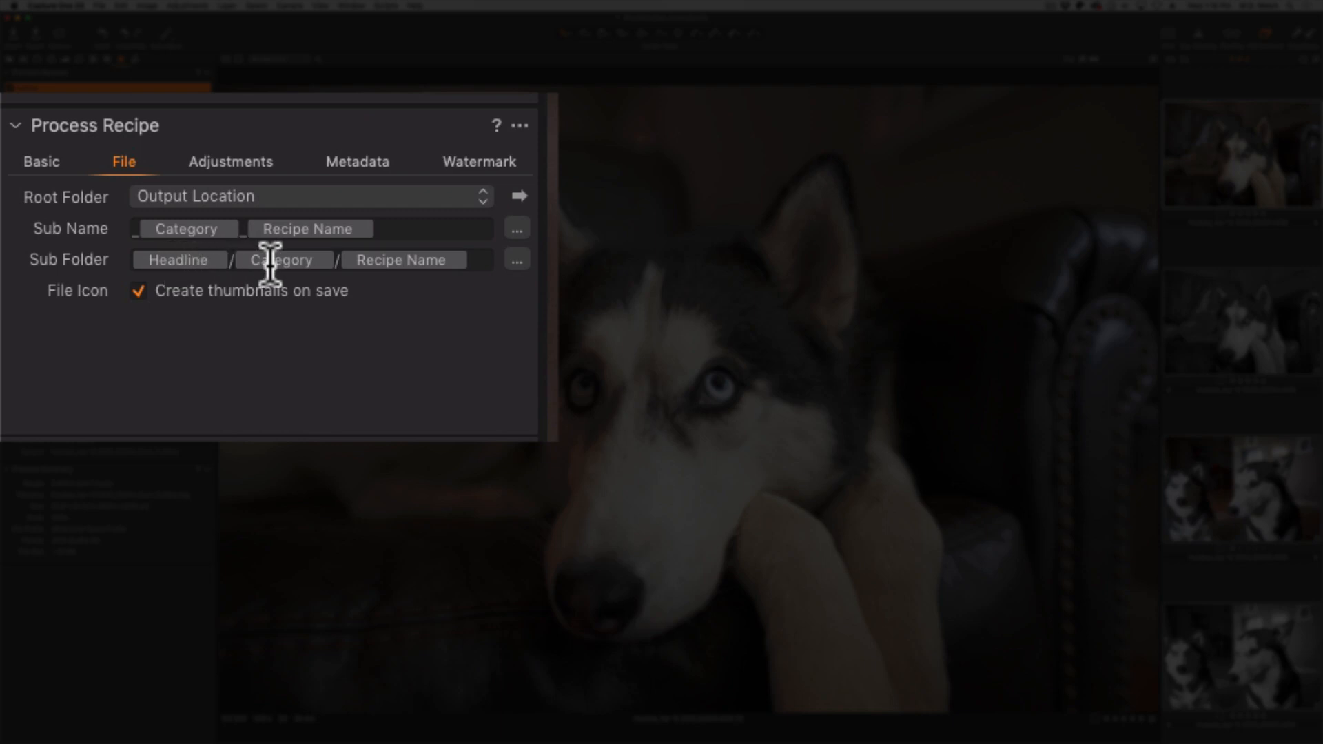
click(373, 265)
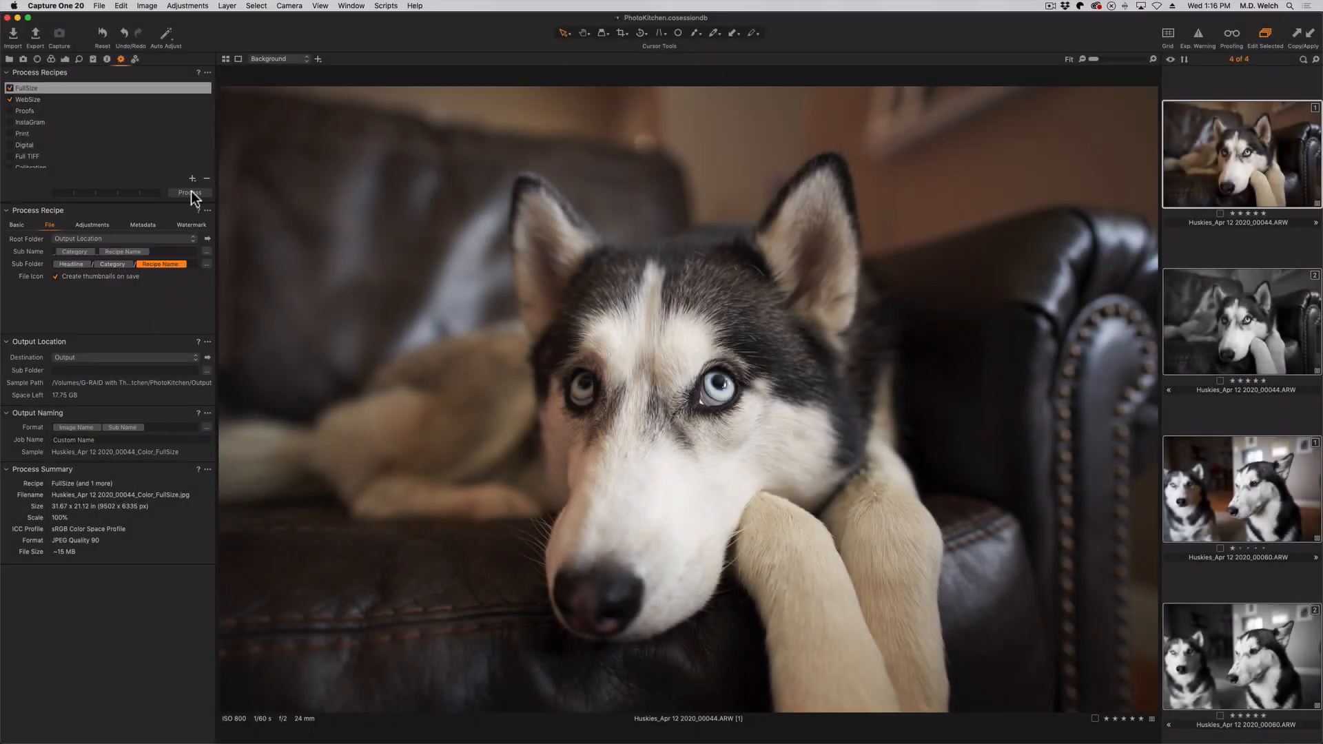
click(191, 192)
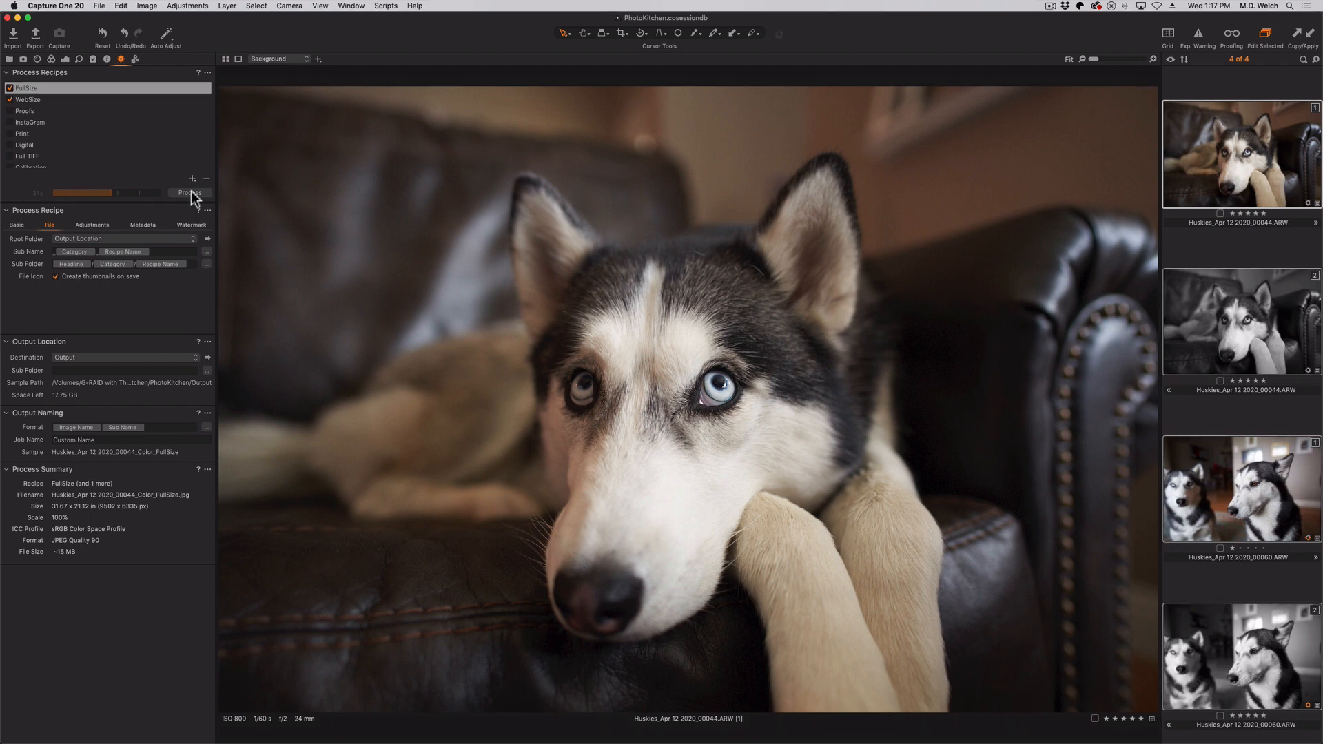
Reveal the output folder in Finder and examine the exported files in every BlackandWhite and Color subfolder of Huskies
click(206, 239)
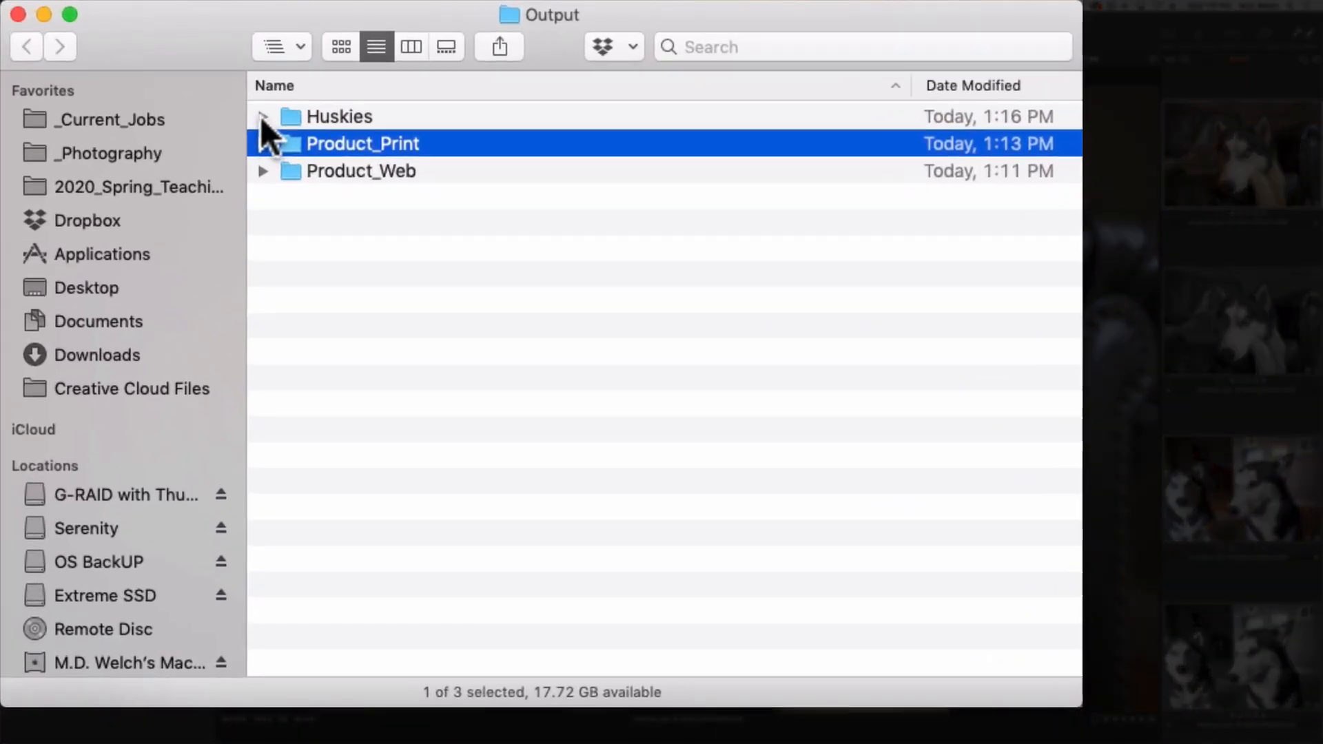
click(262, 116)
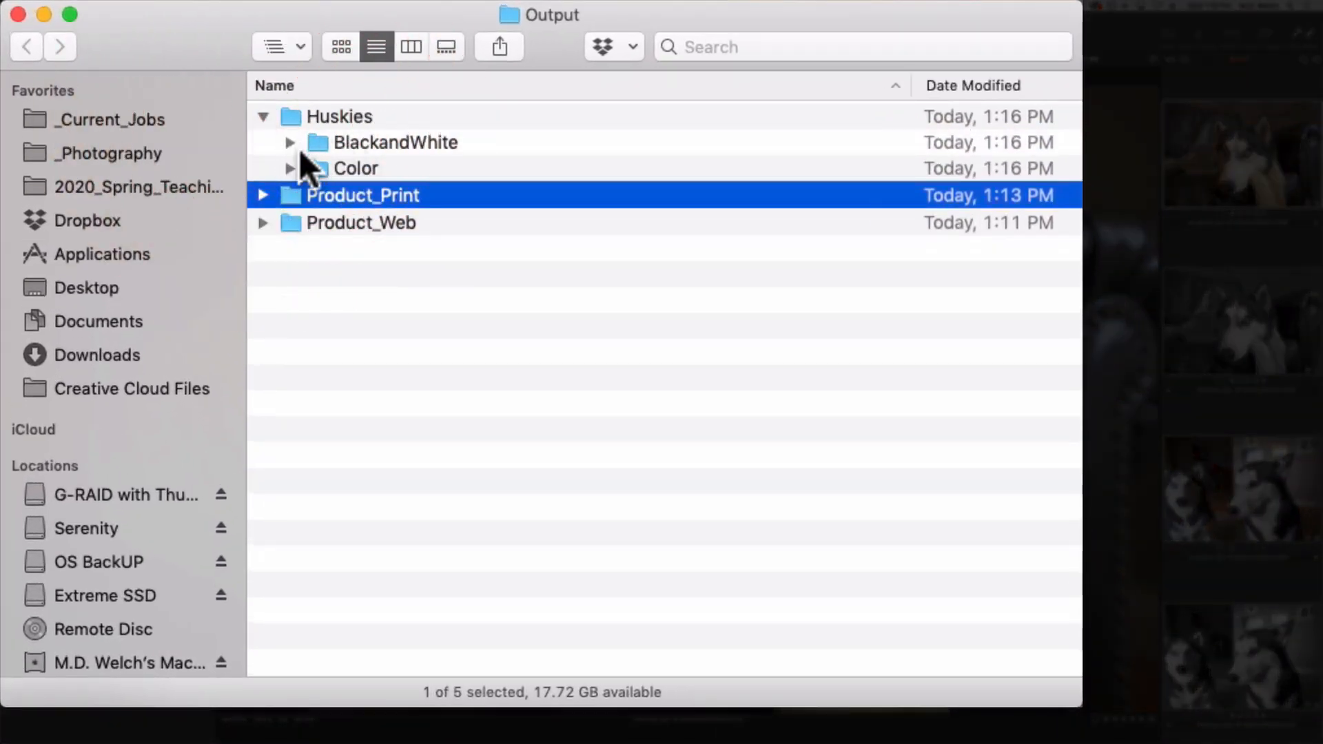
click(285, 143)
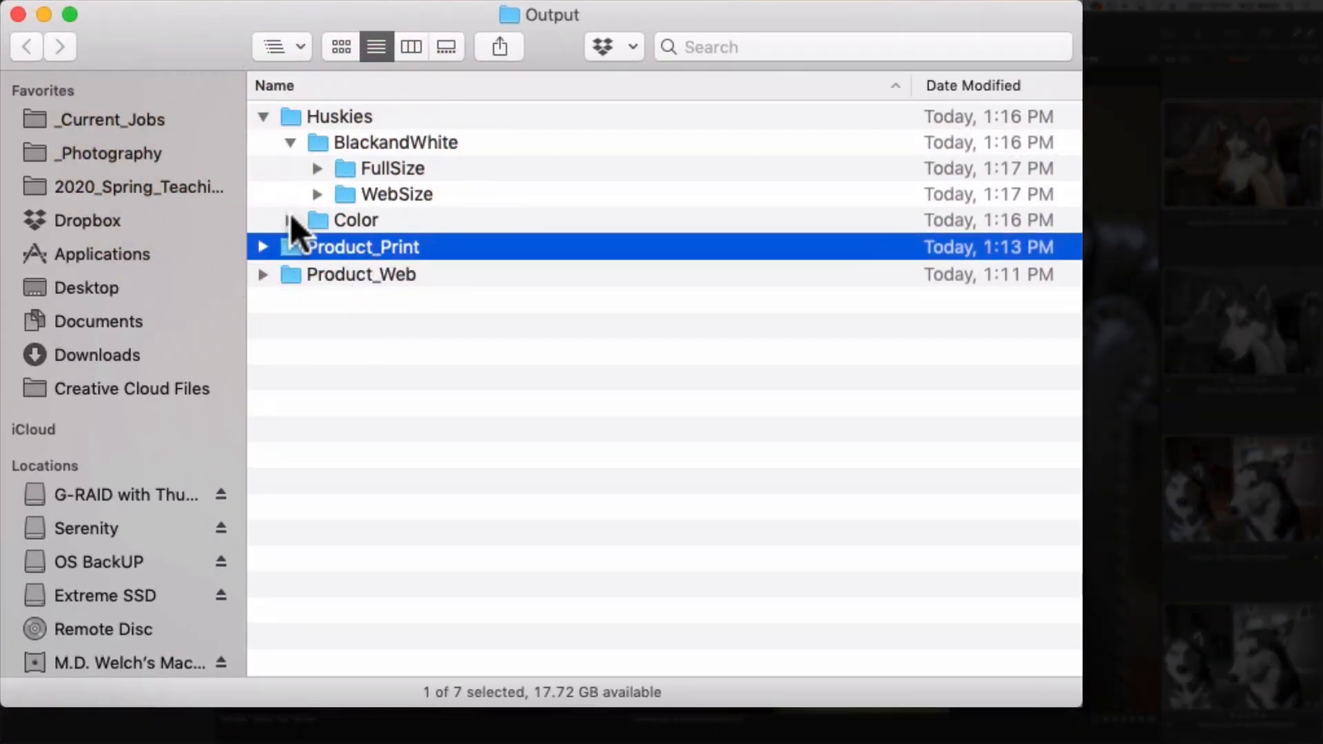
click(290, 220)
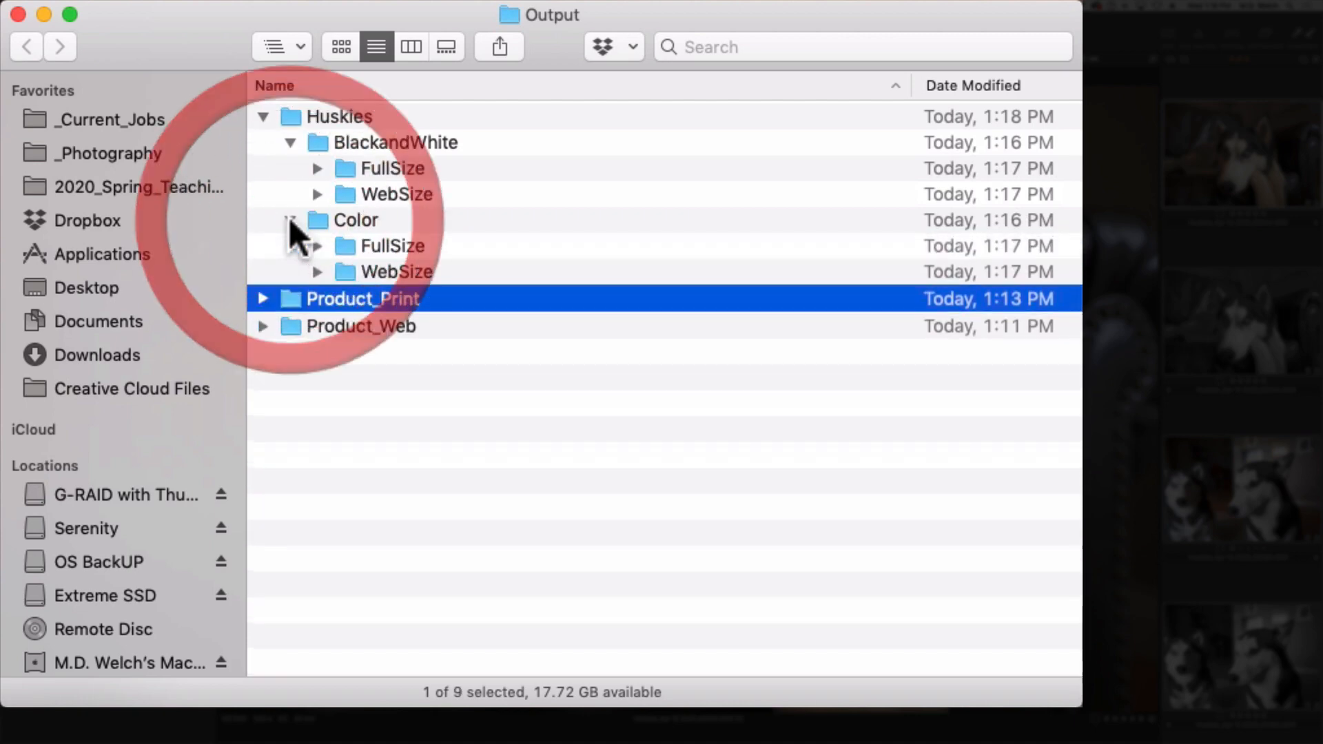
click(307, 178)
click(317, 167)
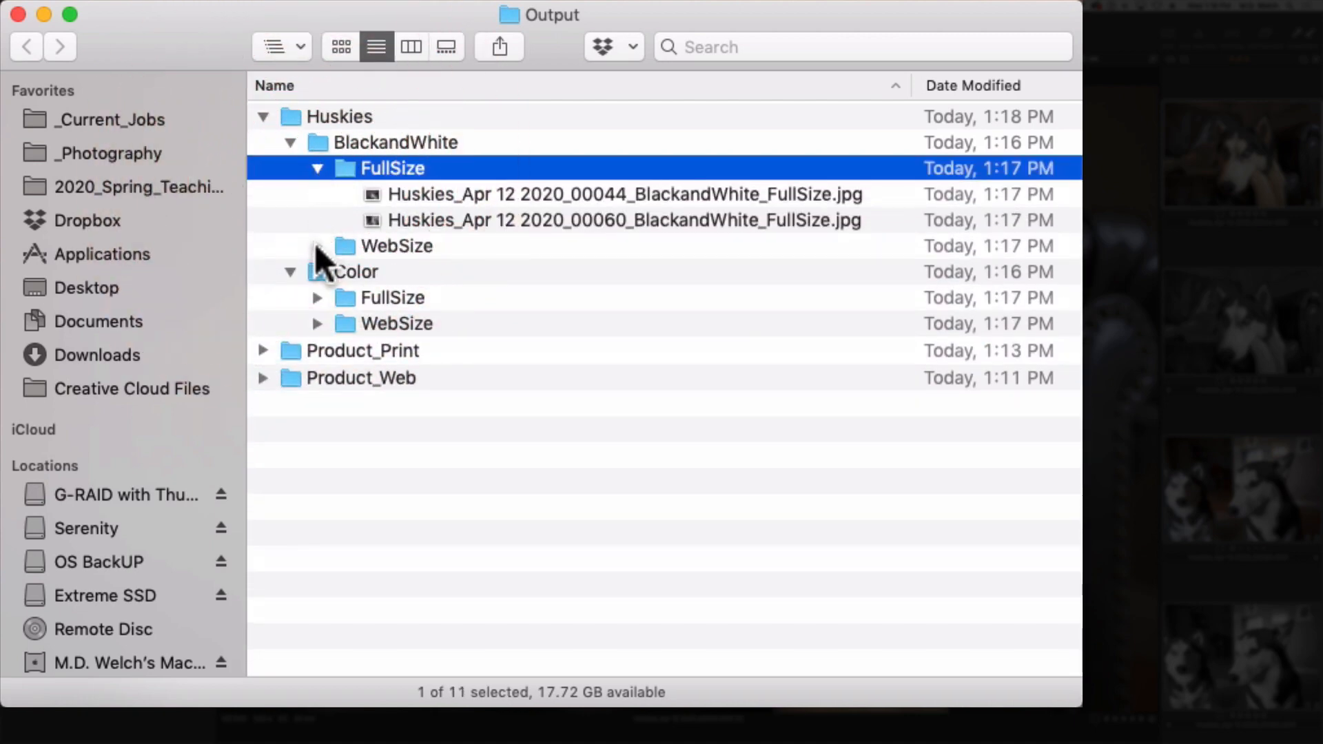
click(317, 246)
click(317, 350)
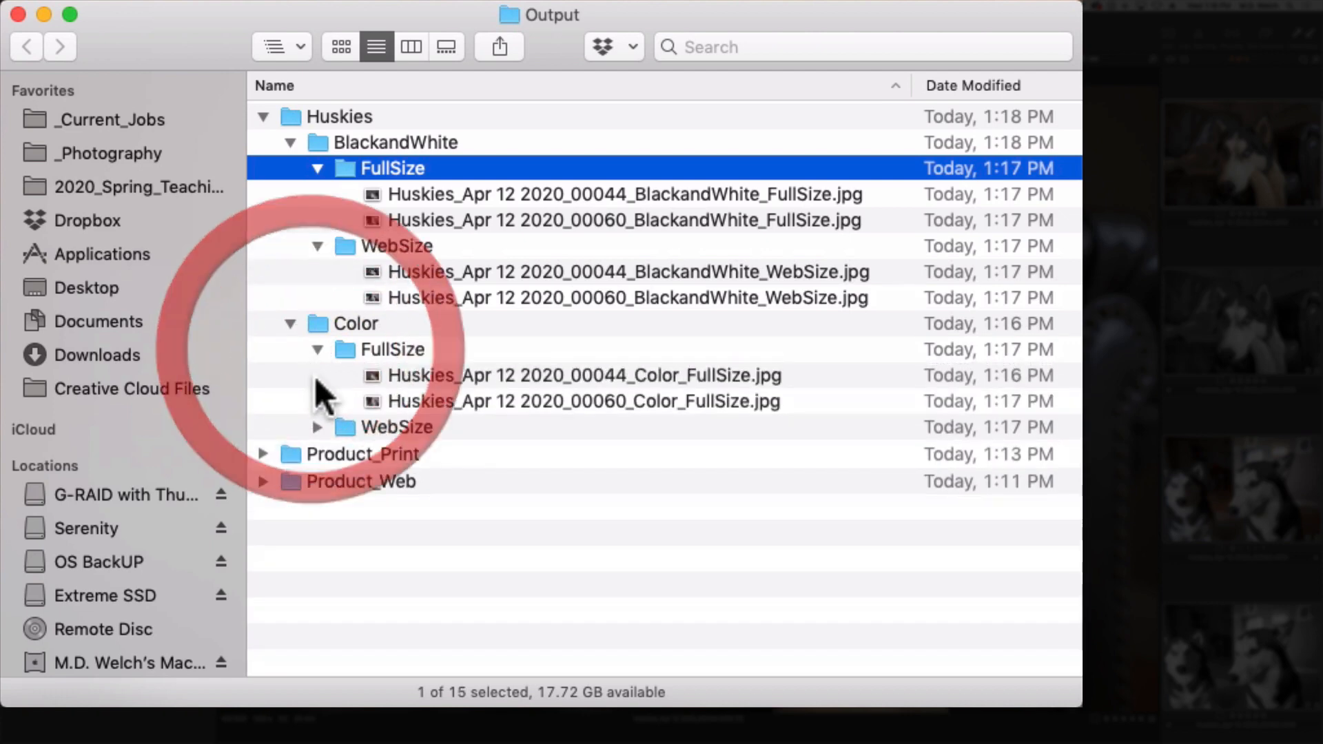
click(317, 428)
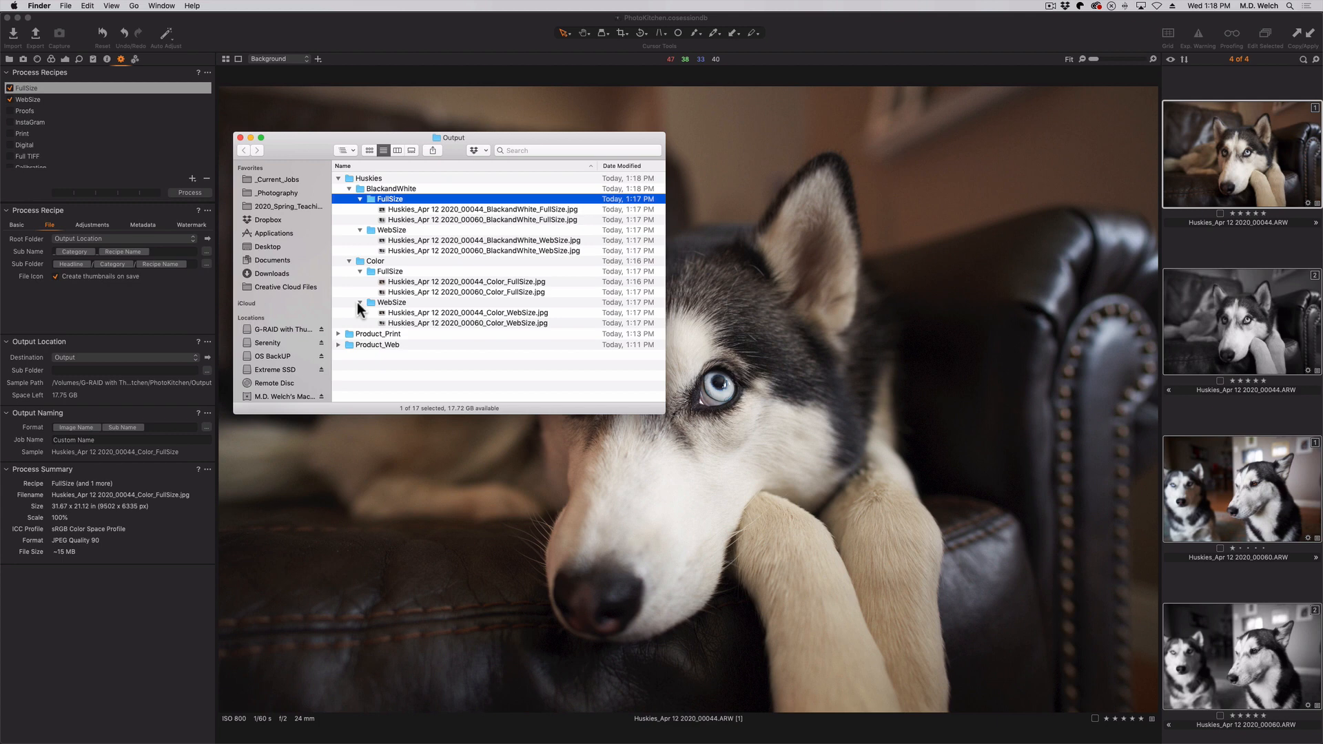
Switch to Lightroom Classic and open the export settings for the tulip photo to examine the location and naming options
key(super+Tab)
key(super+Tab)
key(super+Tab)
key(super+Tab)
key(super+Tab)
key(super+Tab)
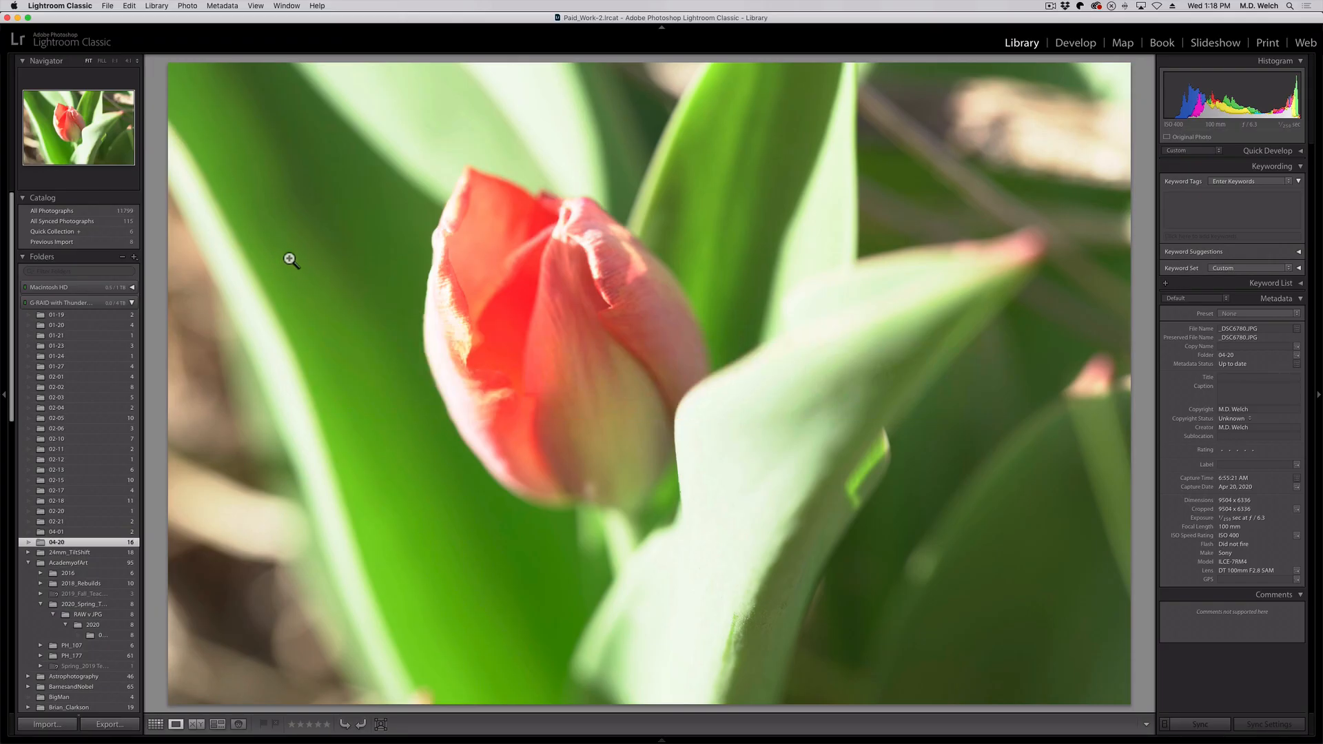
click(107, 6)
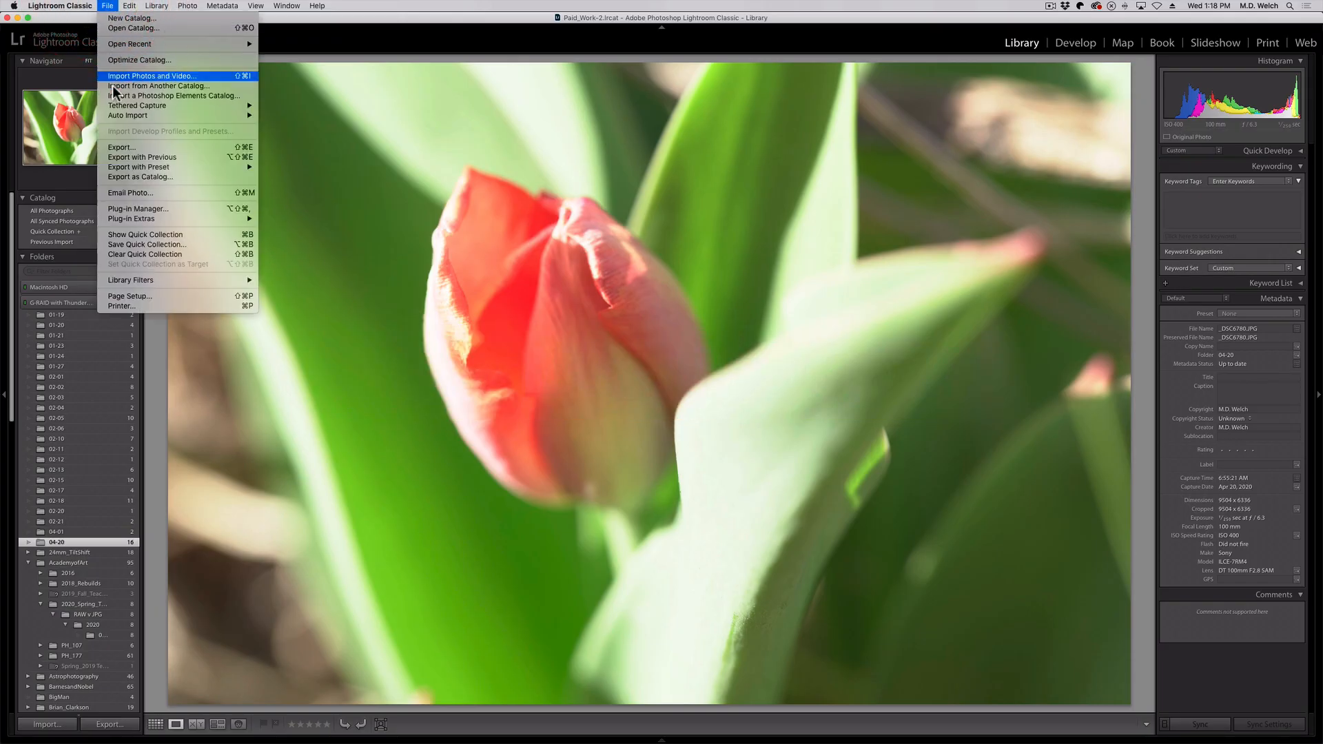
click(122, 147)
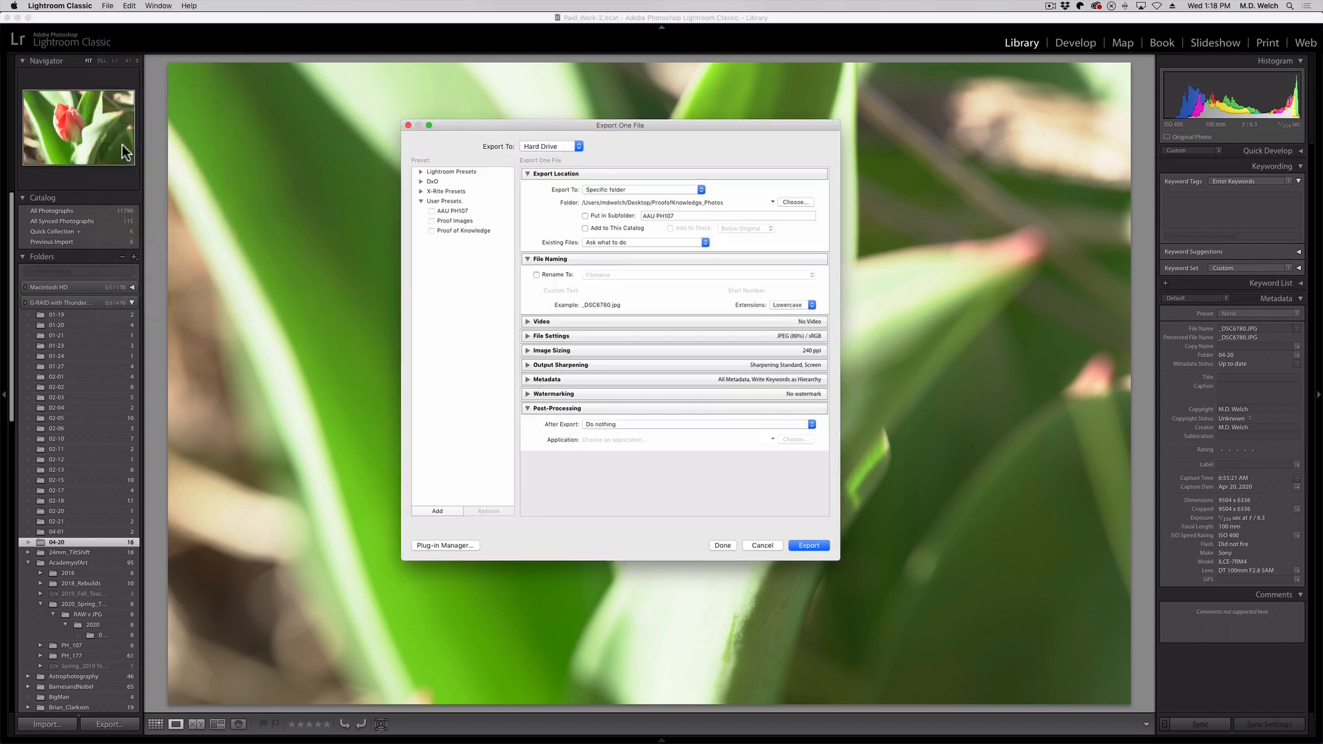
drag(455, 131, 422, 109)
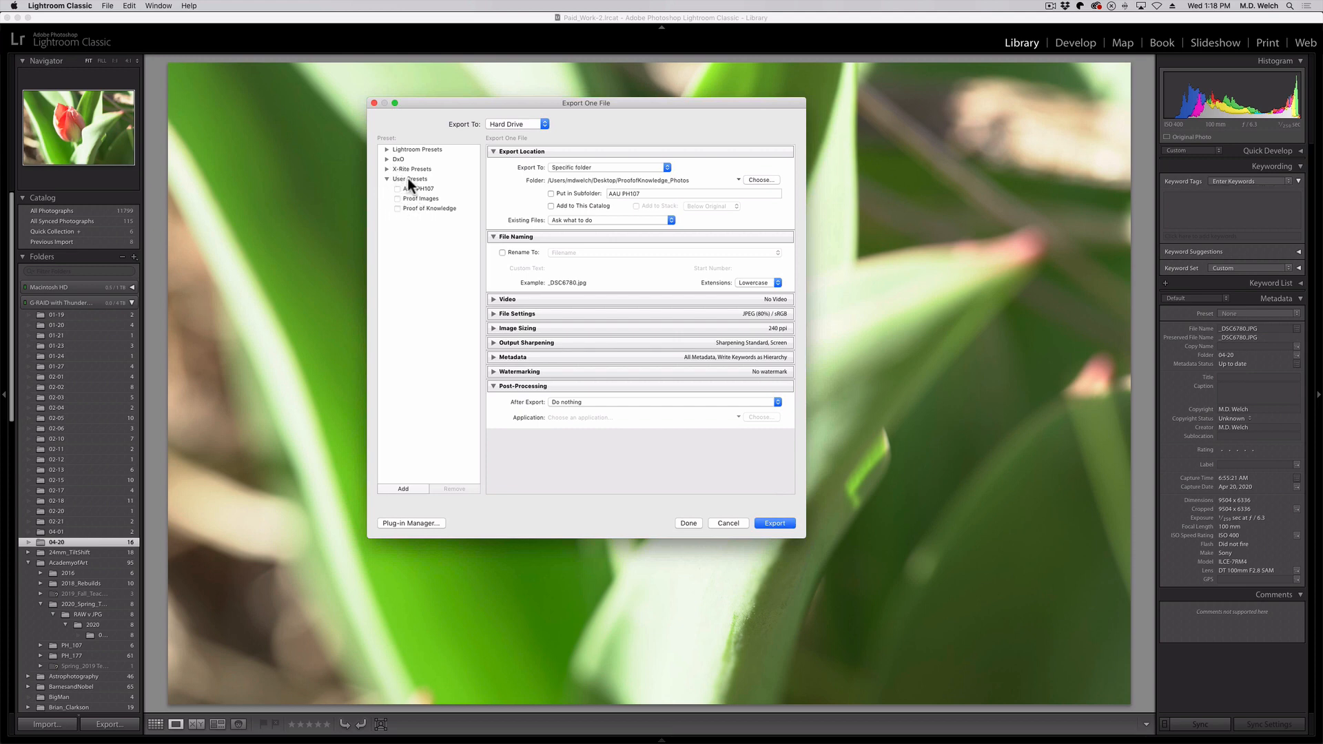
Examine the metadata tokens in the Filename Template Editor for renaming exports, cancel the export, and switch away from Lightroom Classic
click(502, 252)
click(559, 255)
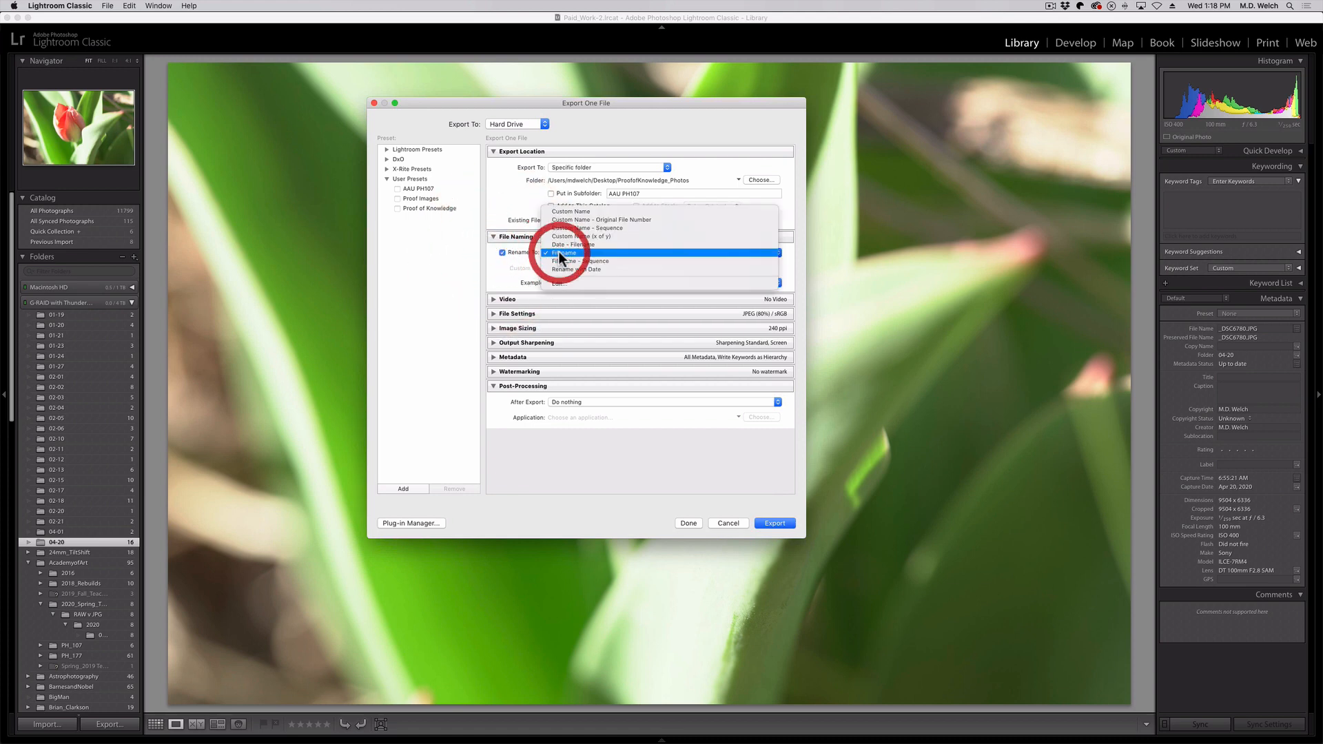
click(563, 284)
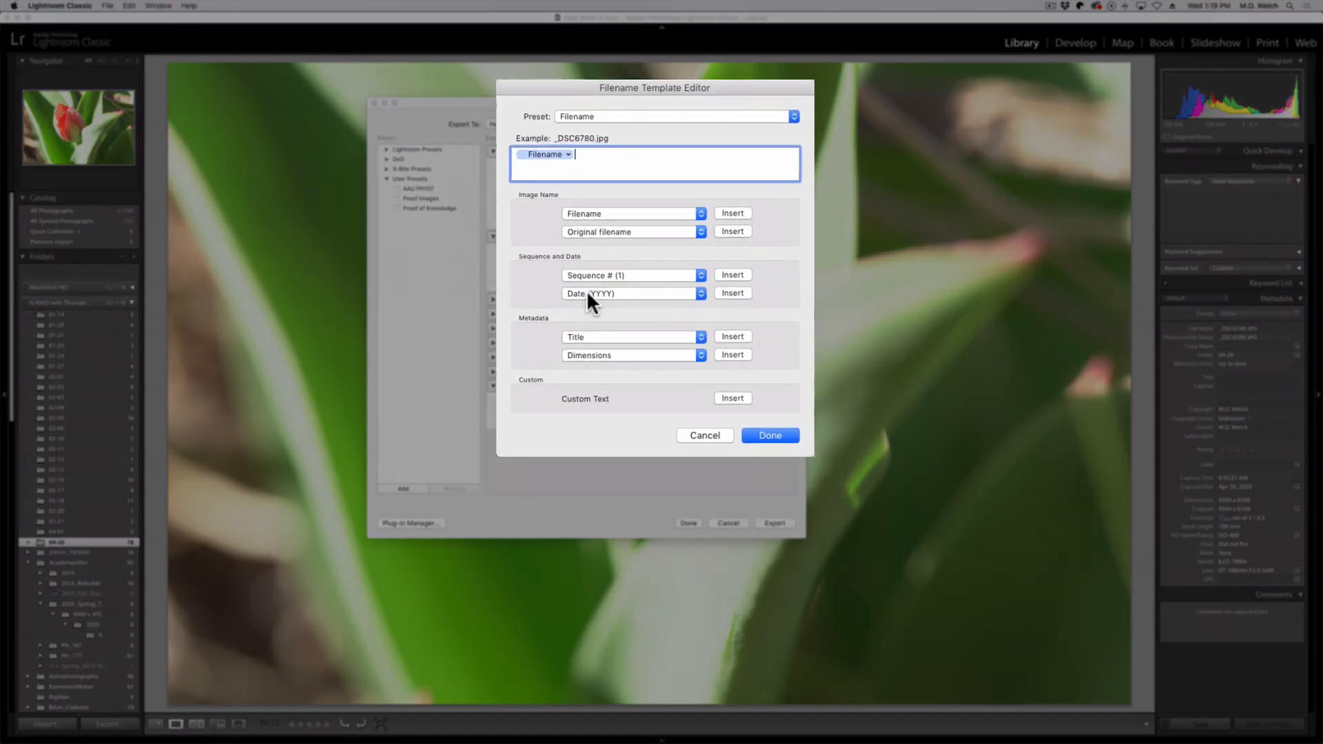
click(587, 337)
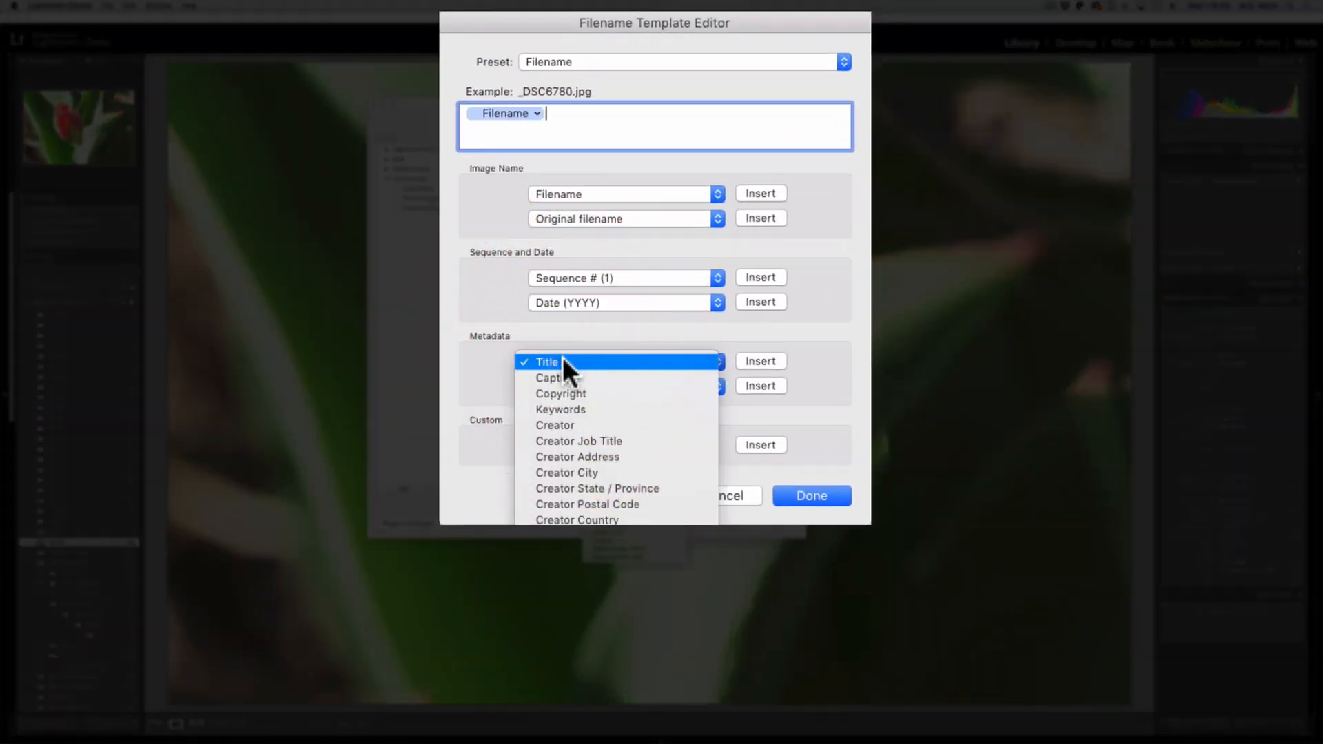
click(485, 377)
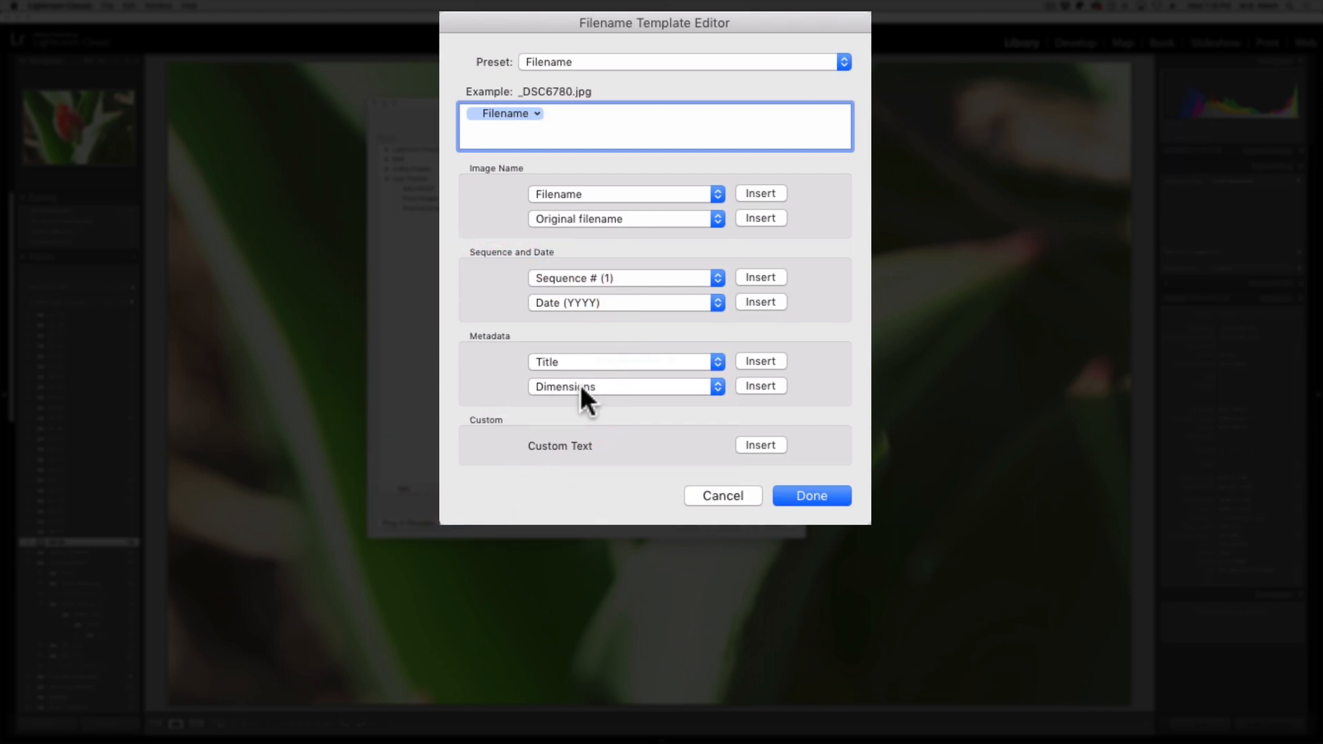
click(722, 496)
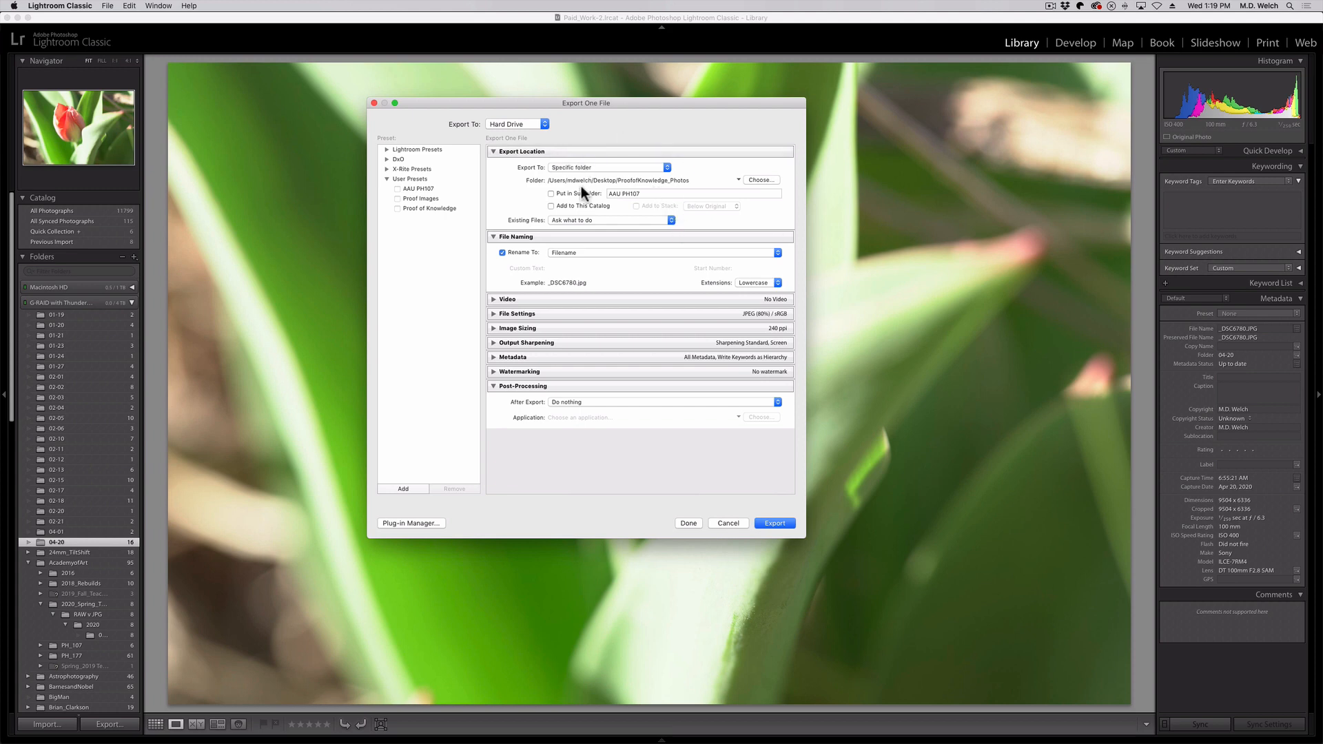
click(725, 525)
key(super+Tab)
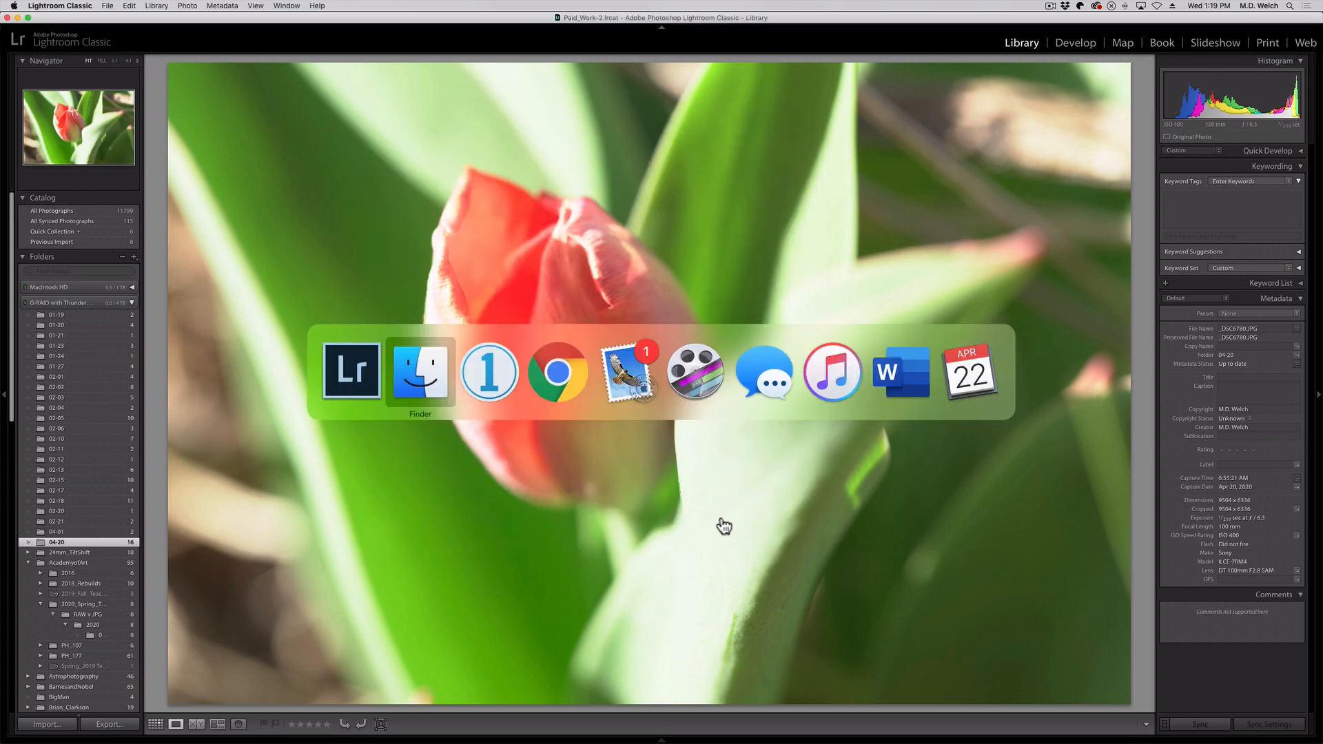